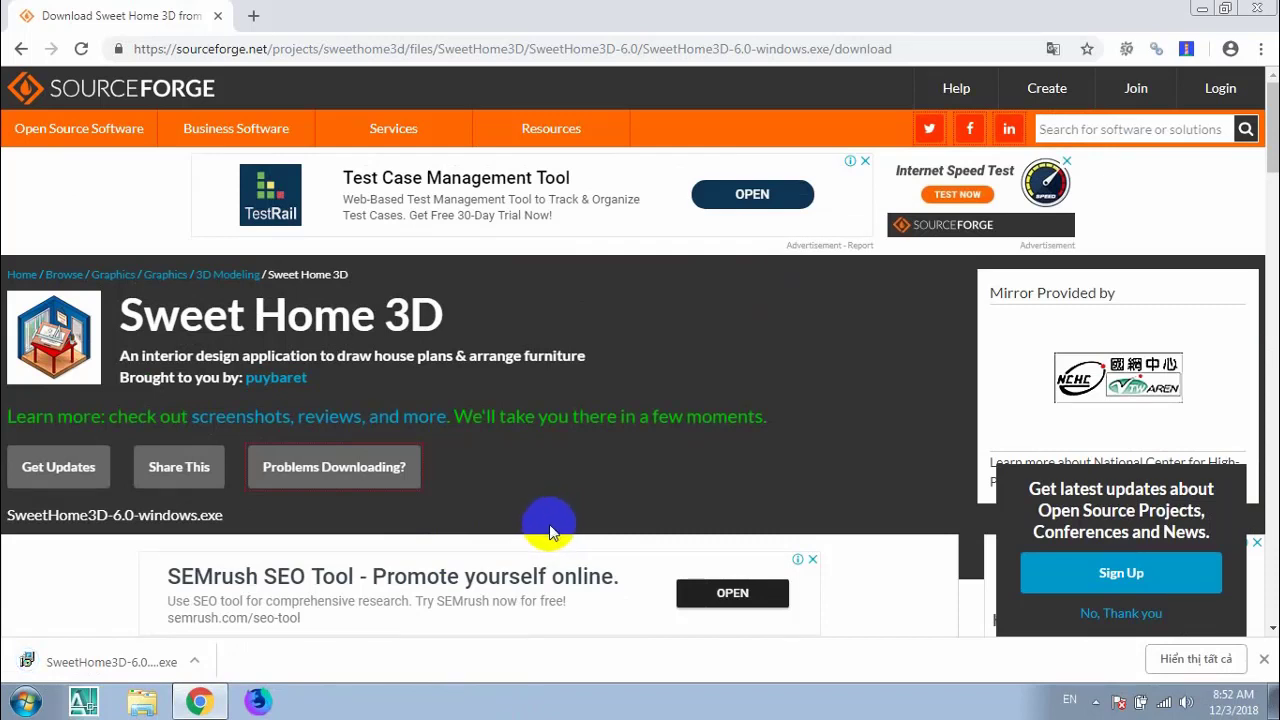
Step: Close the browser and run the SweetHome3D-6.0-windows installer from the Downloads folder
{"action": "left_click", "coordinate": [1258, 10]}
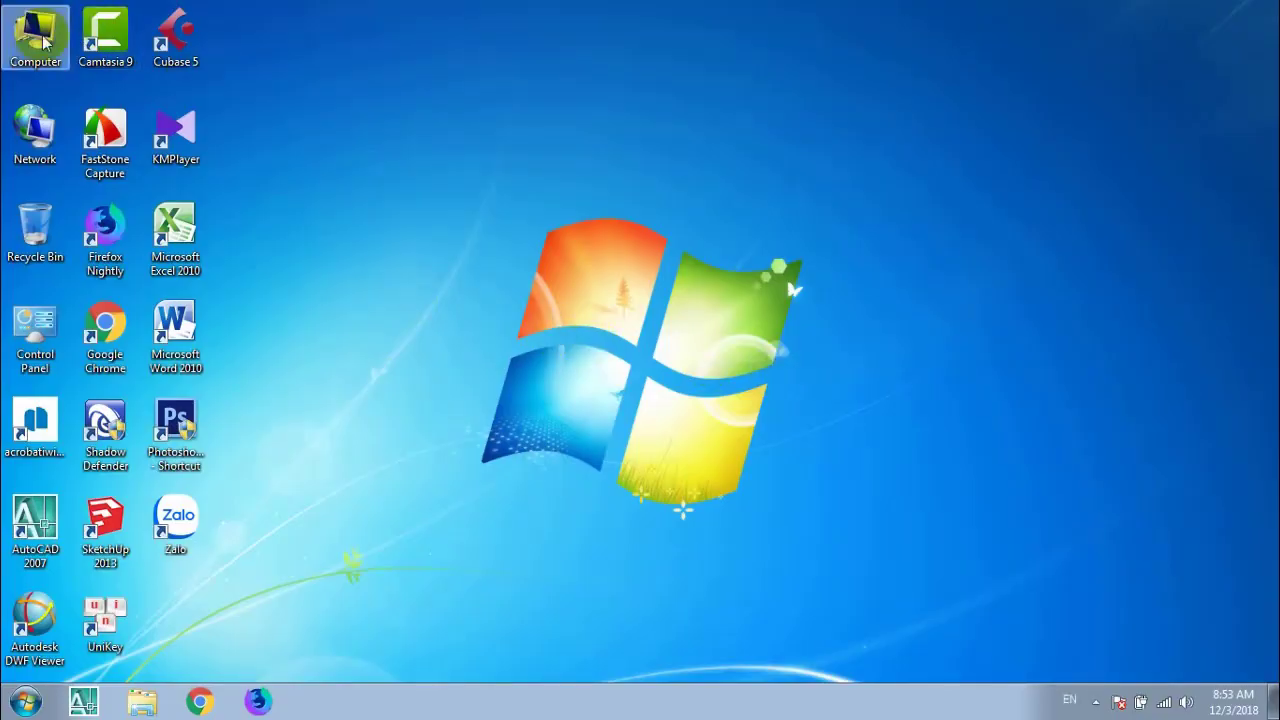
{"action": "double_click", "coordinate": [43, 40]}
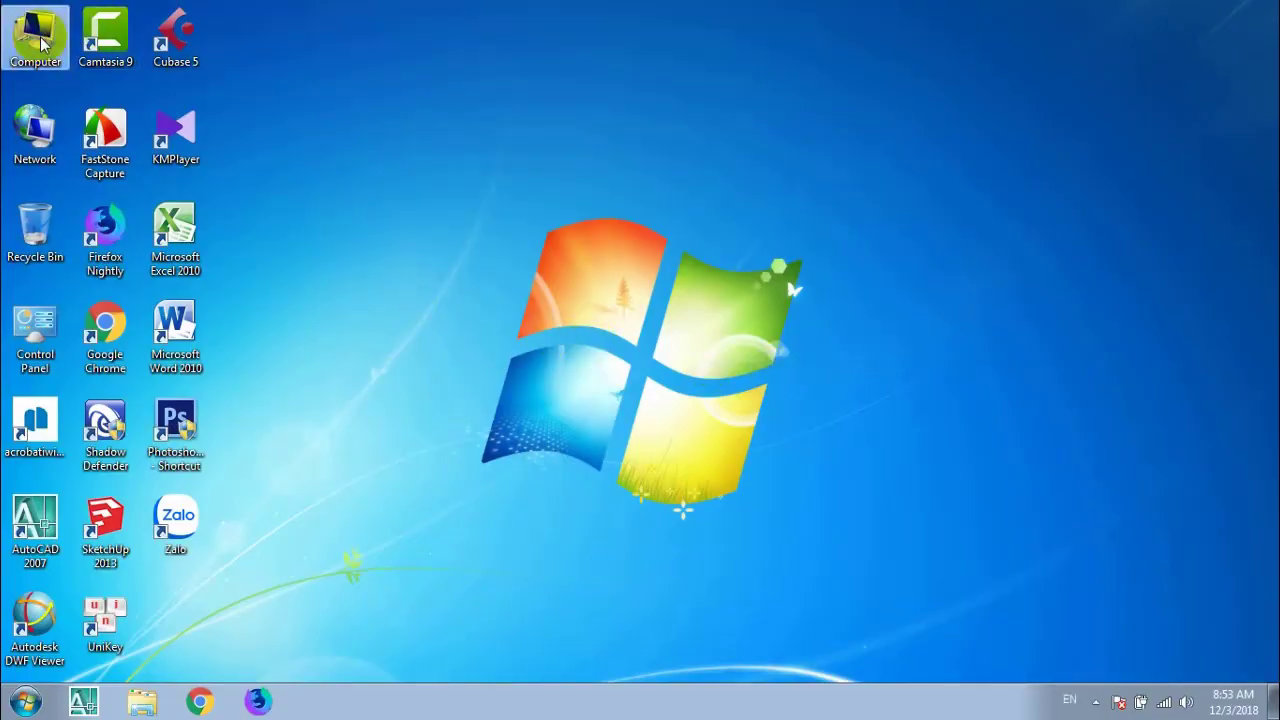
{"action": "left_click", "coordinate": [362, 241]}
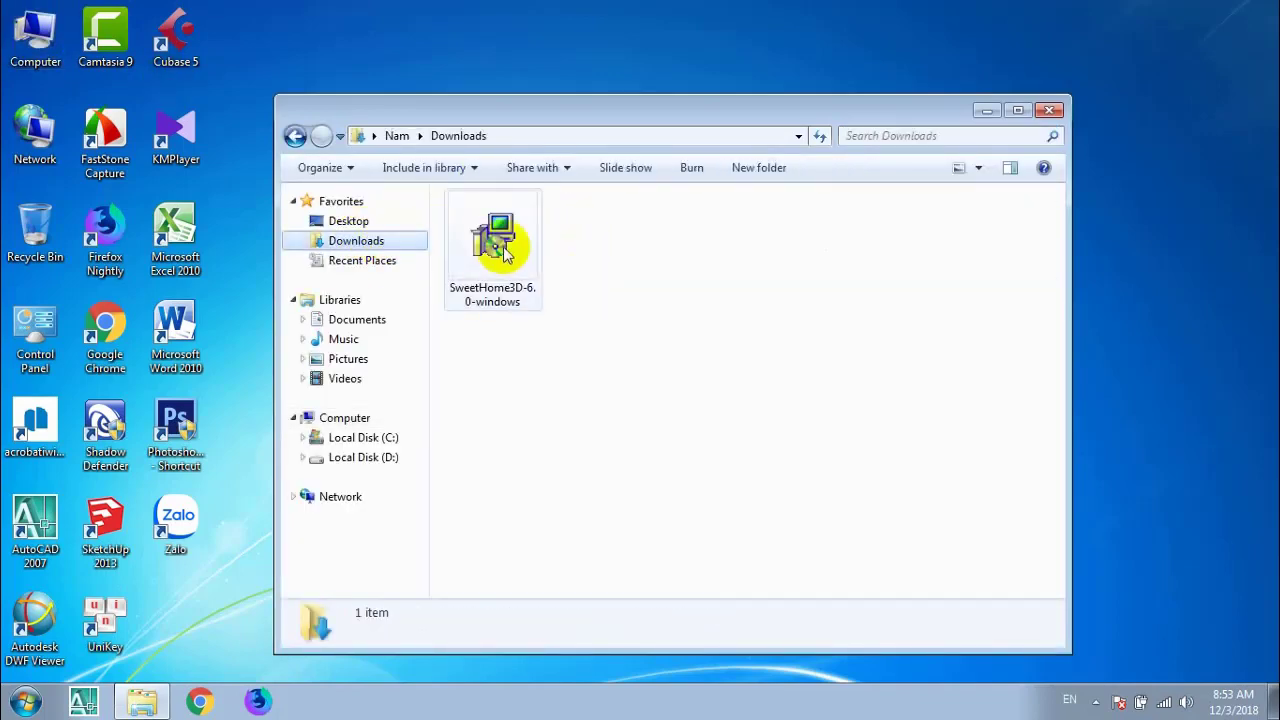
{"action": "left_click", "coordinate": [505, 272]}
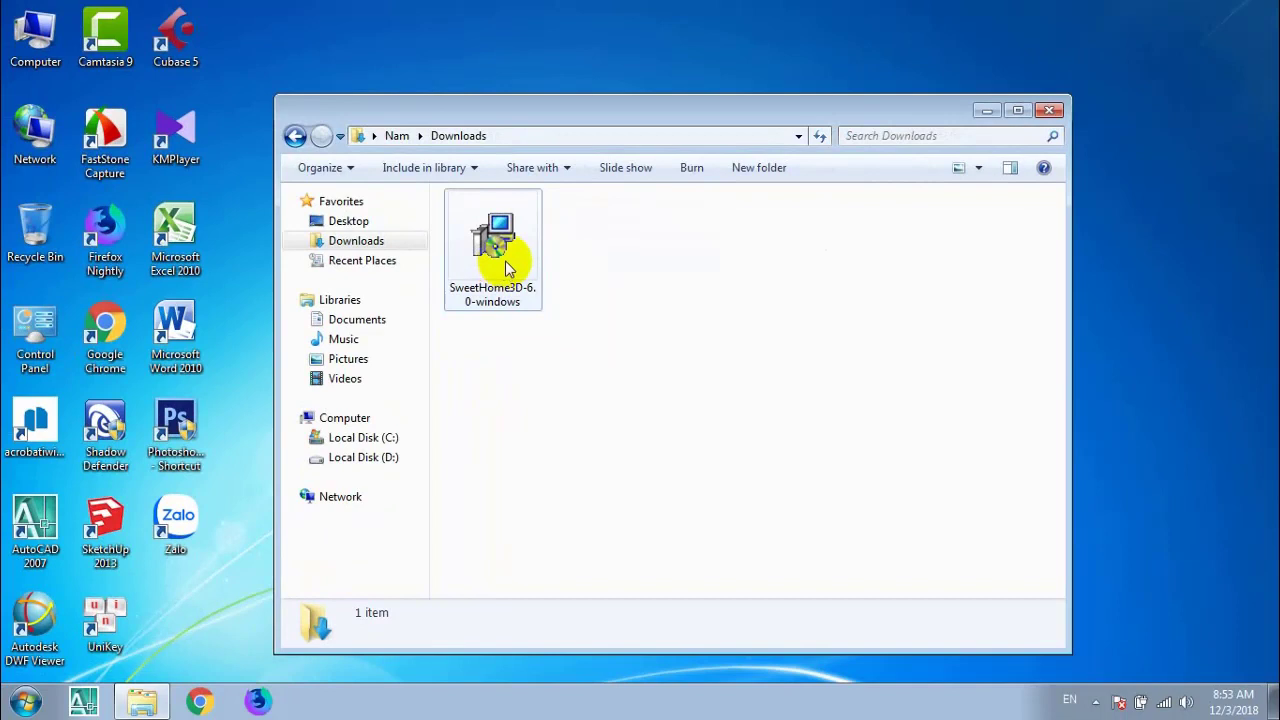
{"action": "double_click", "coordinate": [505, 268]}
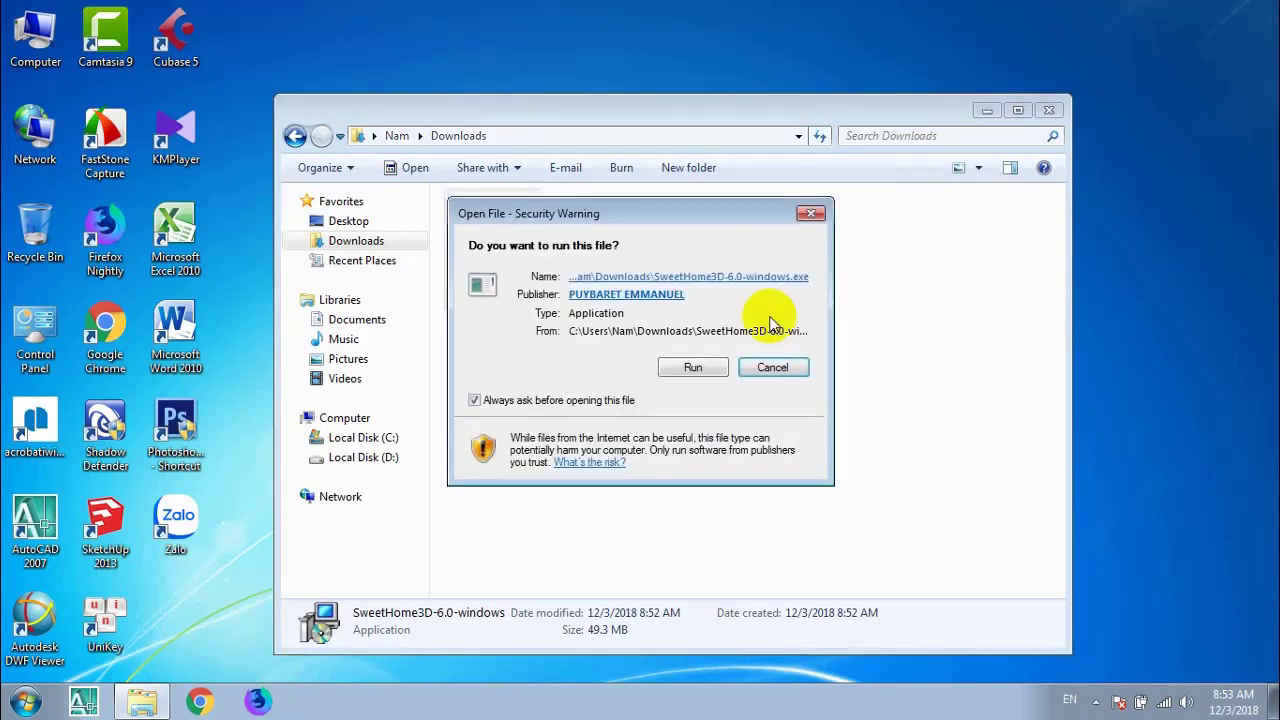
{"action": "left_click", "coordinate": [700, 367]}
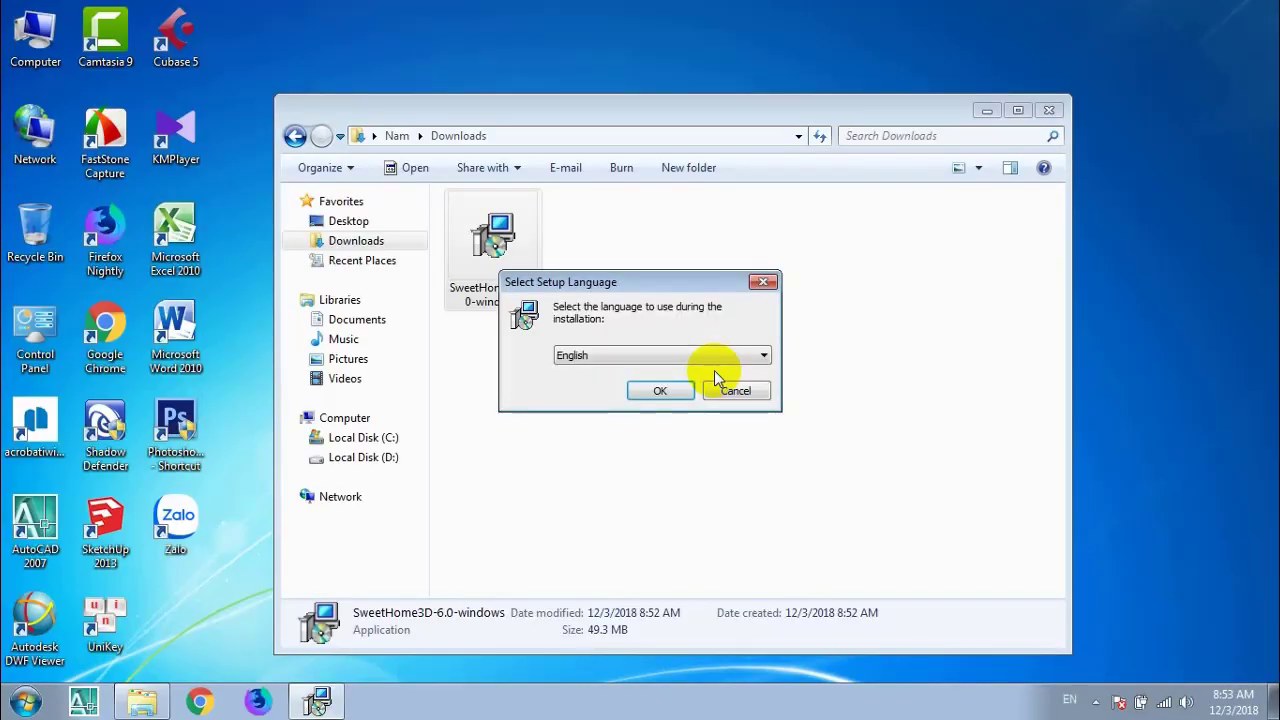
Step: Start the setup in English and accept the license agreement
{"action": "left_click", "coordinate": [658, 357]}
{"action": "left_click", "coordinate": [658, 355]}
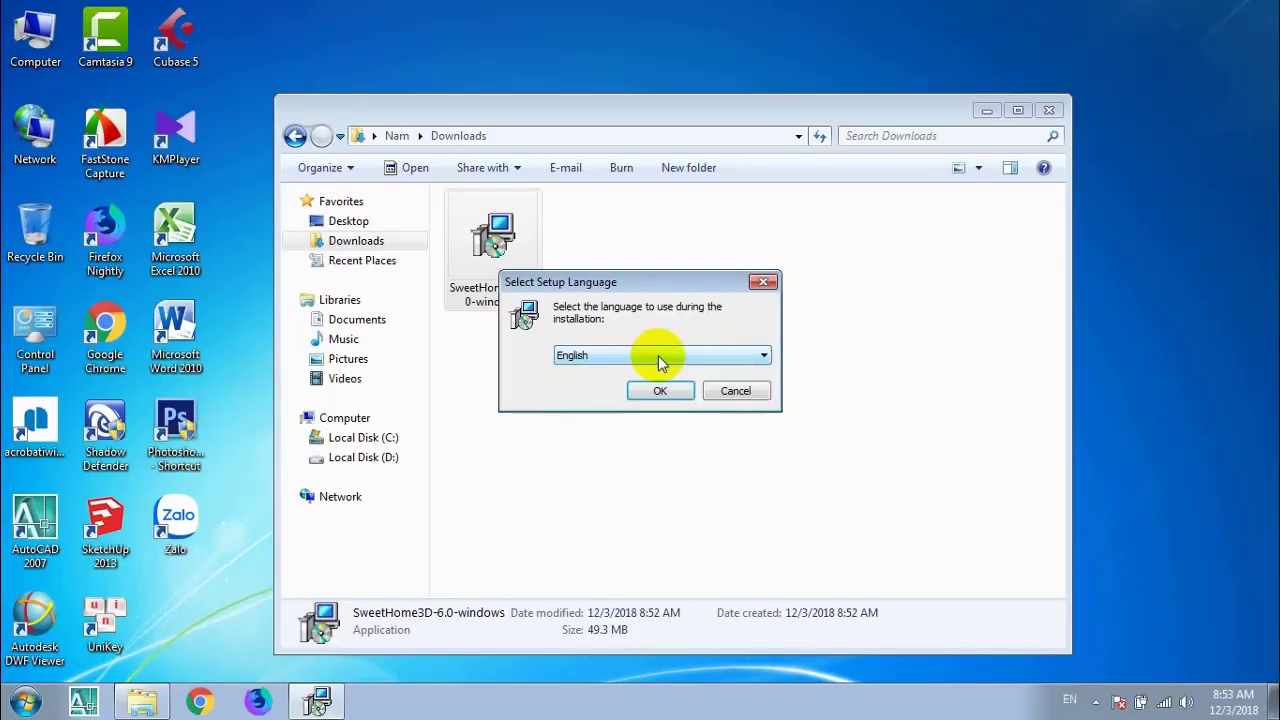
{"action": "left_click", "coordinate": [658, 397]}
{"action": "left_click", "coordinate": [748, 497]}
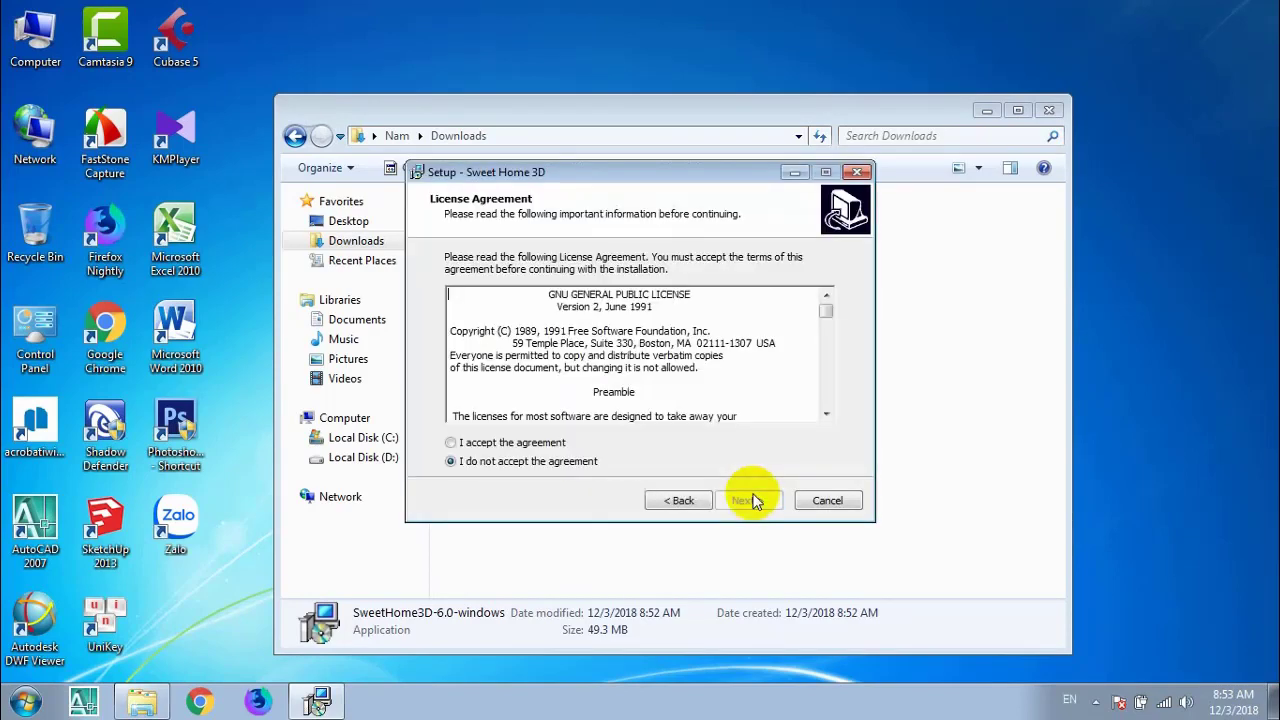
{"action": "left_click", "coordinate": [455, 442]}
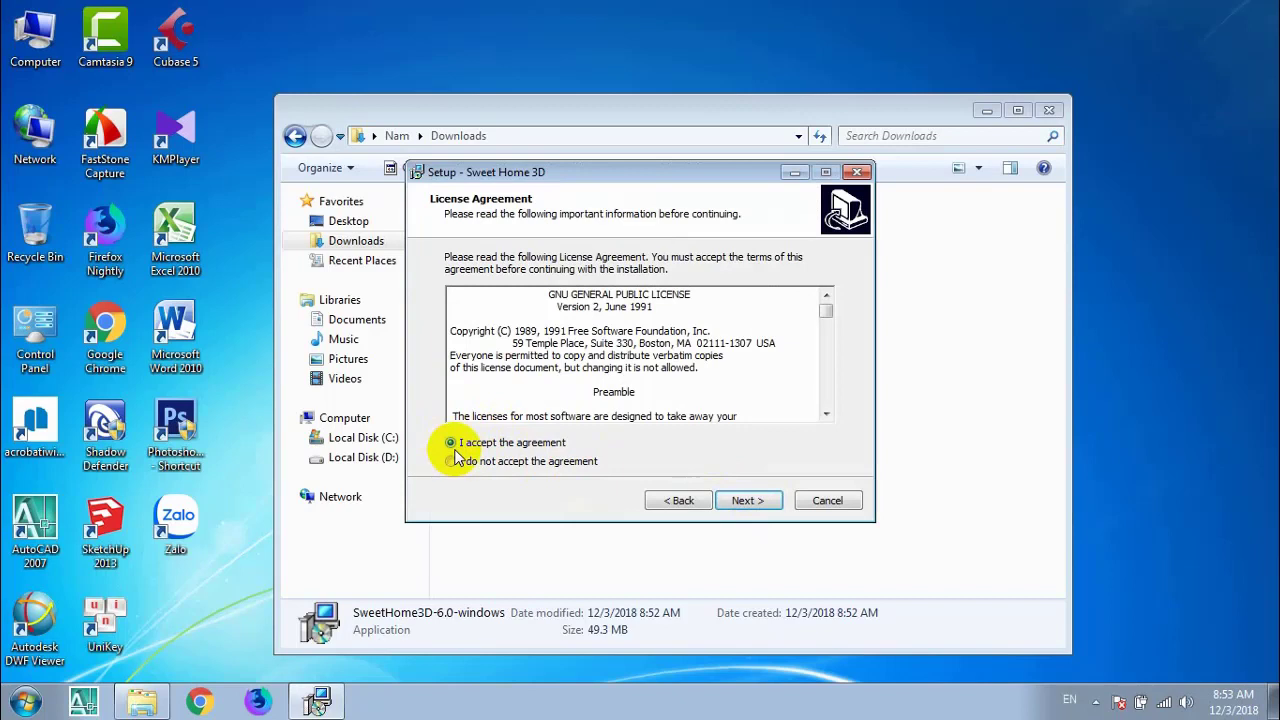
{"action": "left_click", "coordinate": [743, 500]}
Step: Check the Windows system type in the computer's properties to decide between 32 bit and 64 bit
{"action": "left_click", "coordinate": [522, 370]}
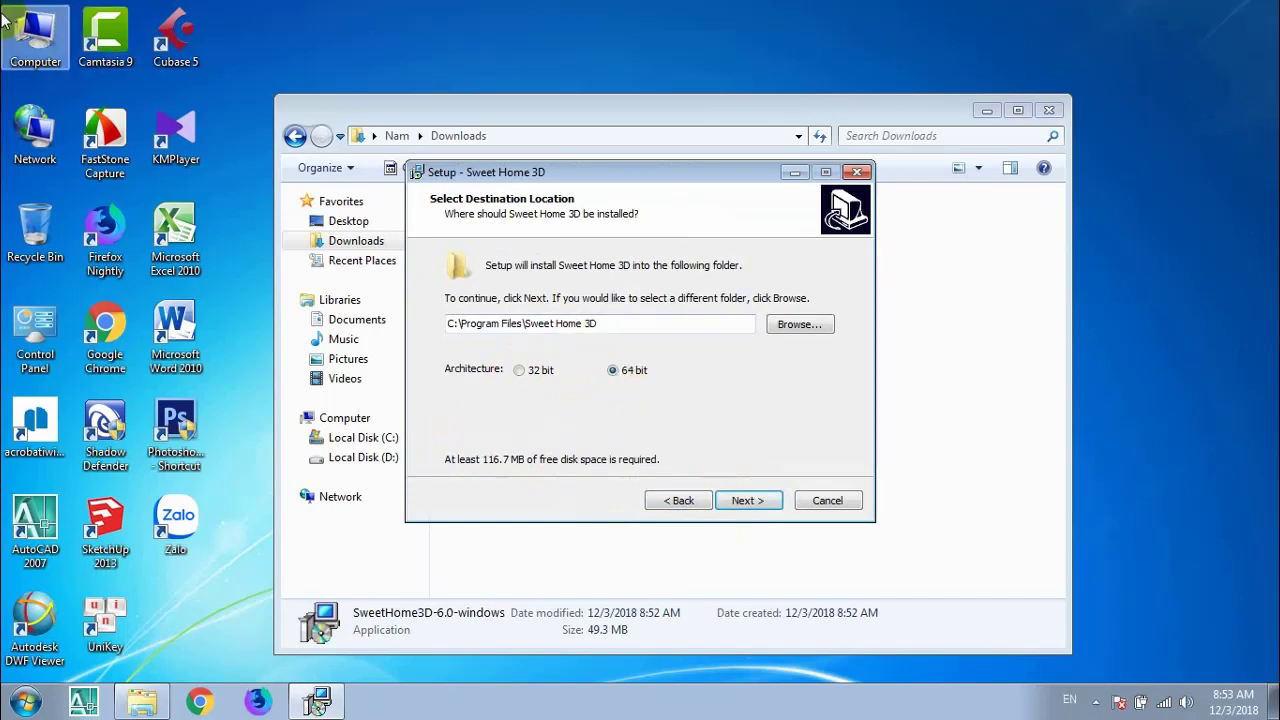
{"action": "right_click", "coordinate": [30, 32]}
{"action": "left_click", "coordinate": [80, 209]}
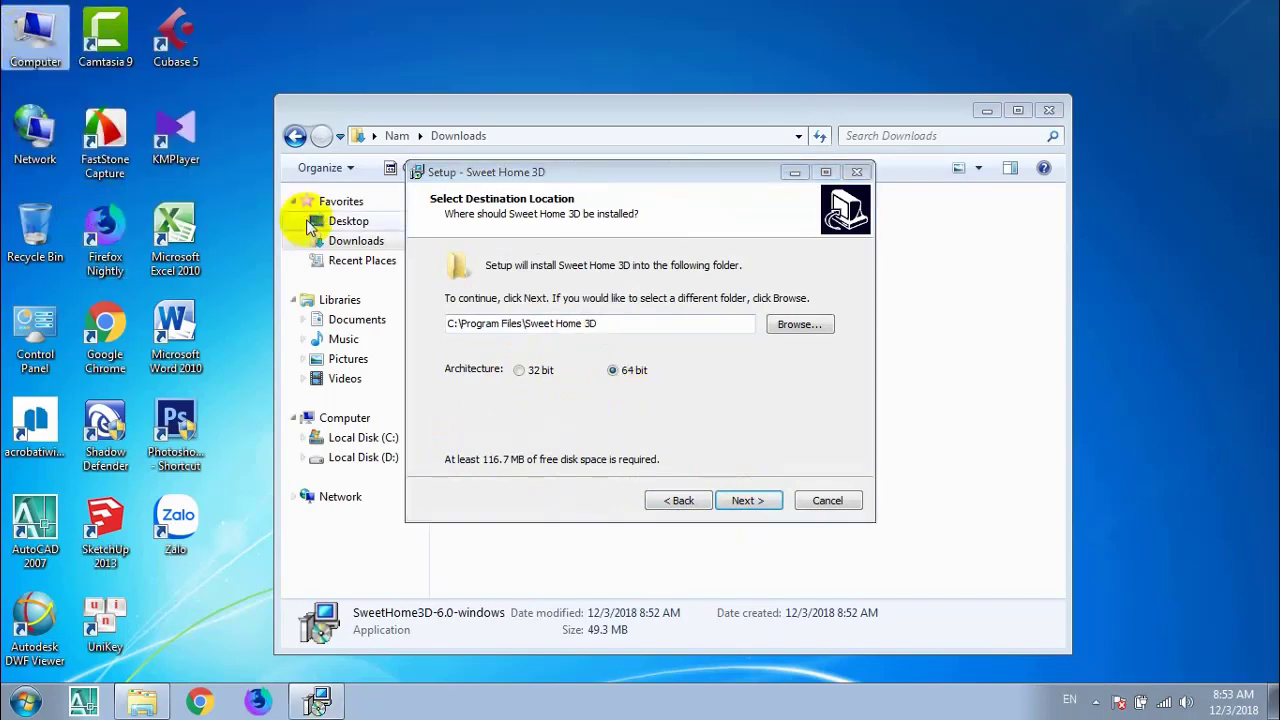
{"action": "scroll", "coordinate": [742, 425], "scroll_direction": "down", "scroll_amount": 1}
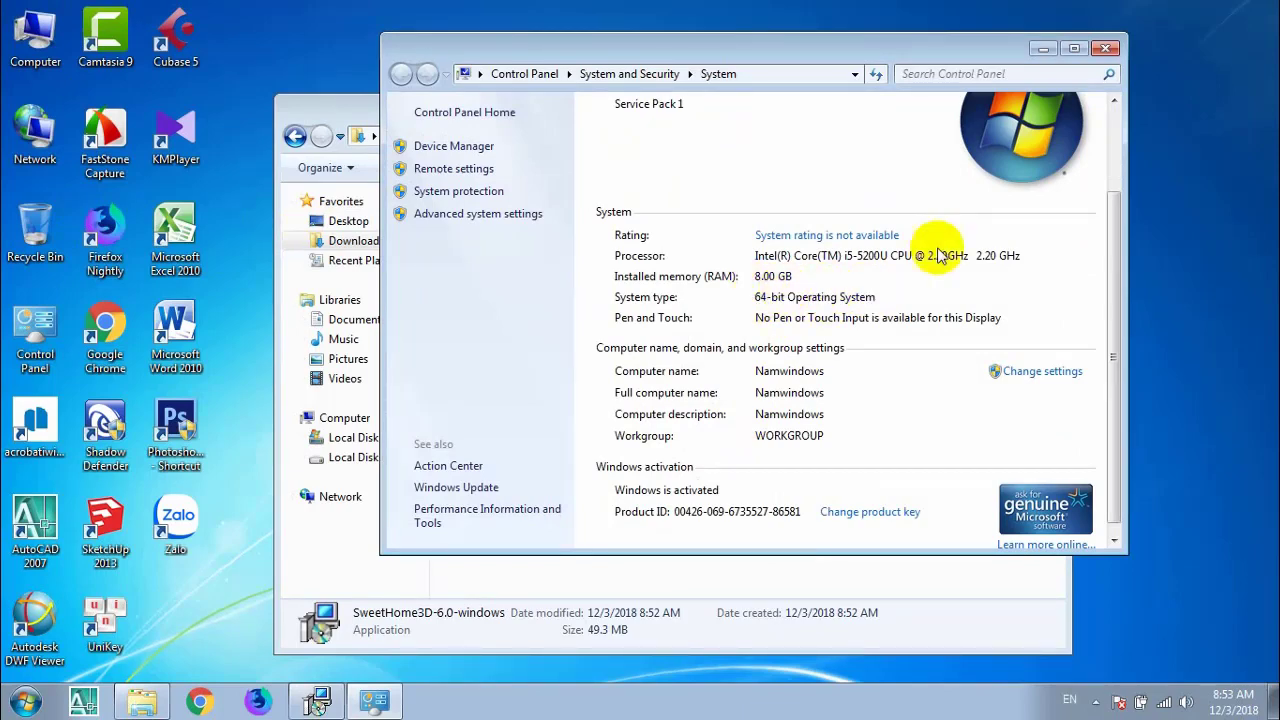
{"action": "left_click", "coordinate": [1105, 48]}
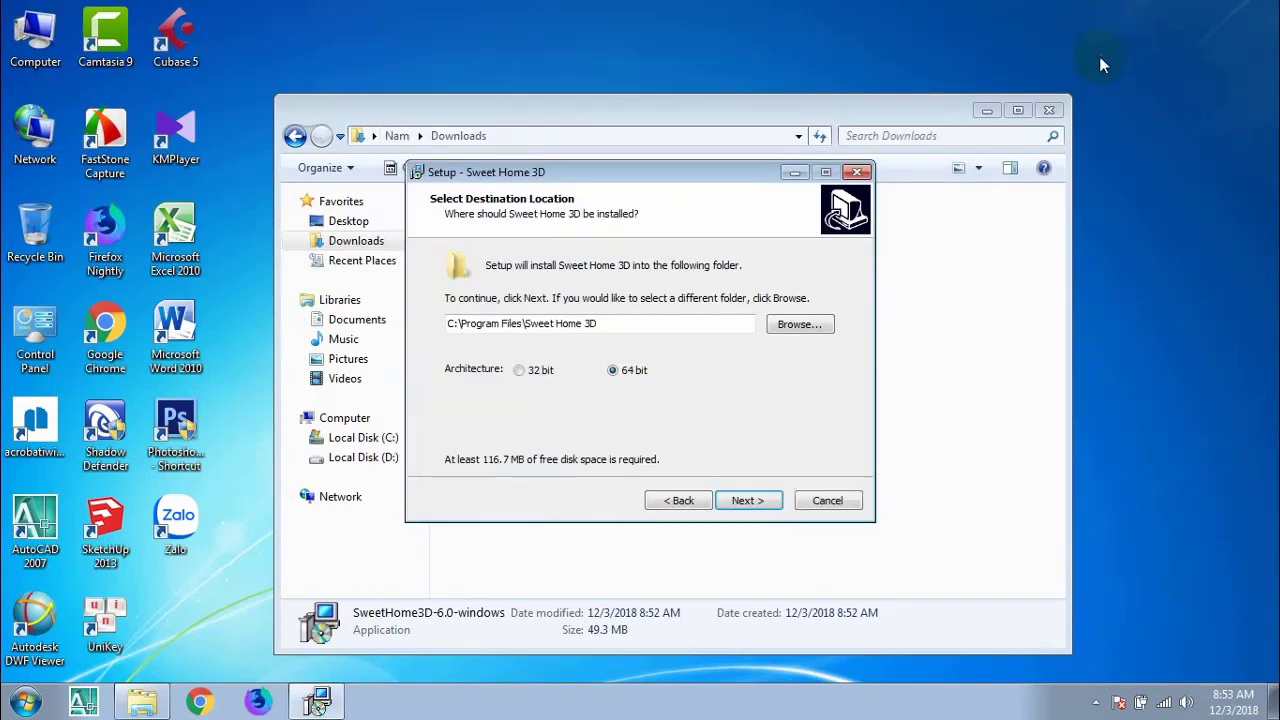
Step: Install the 64 bit version in C:\Program Files\Sweet Home 3D with a desktop shortcut, and launch it when setup finishes
{"action": "left_click", "coordinate": [755, 503]}
{"action": "left_click", "coordinate": [757, 508]}
{"action": "left_click", "coordinate": [757, 508]}
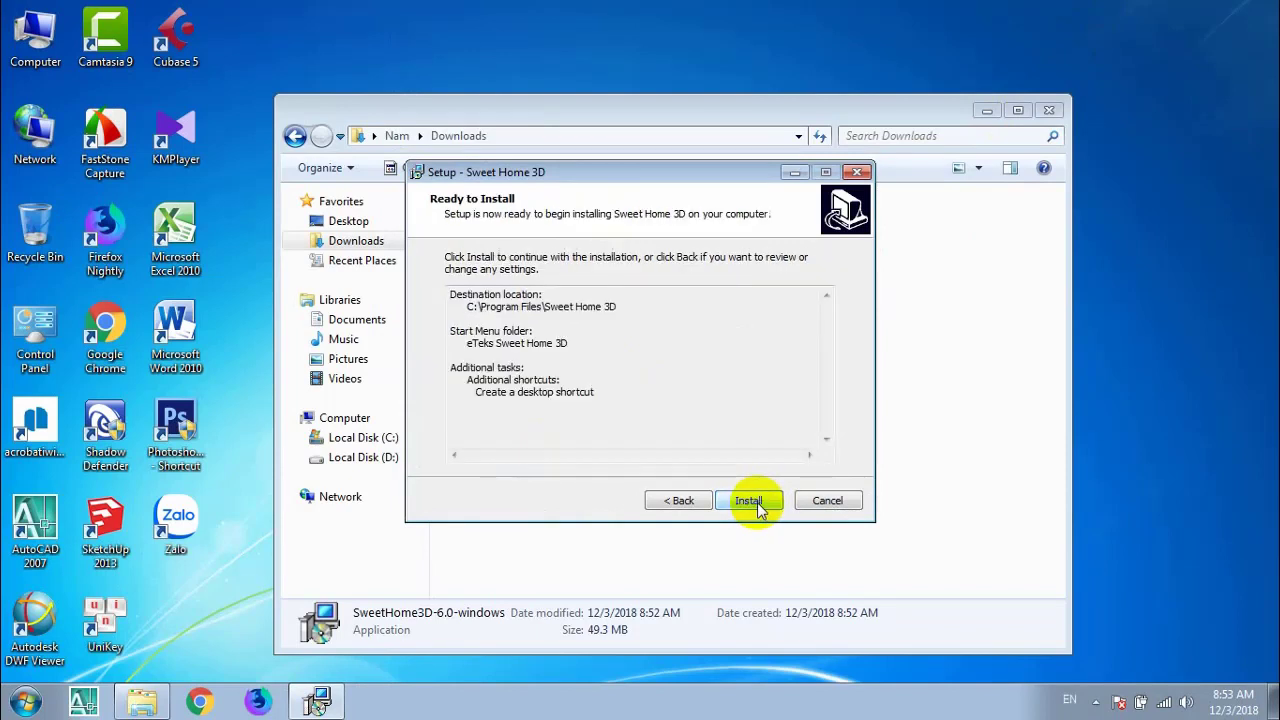
{"action": "left_click", "coordinate": [750, 501]}
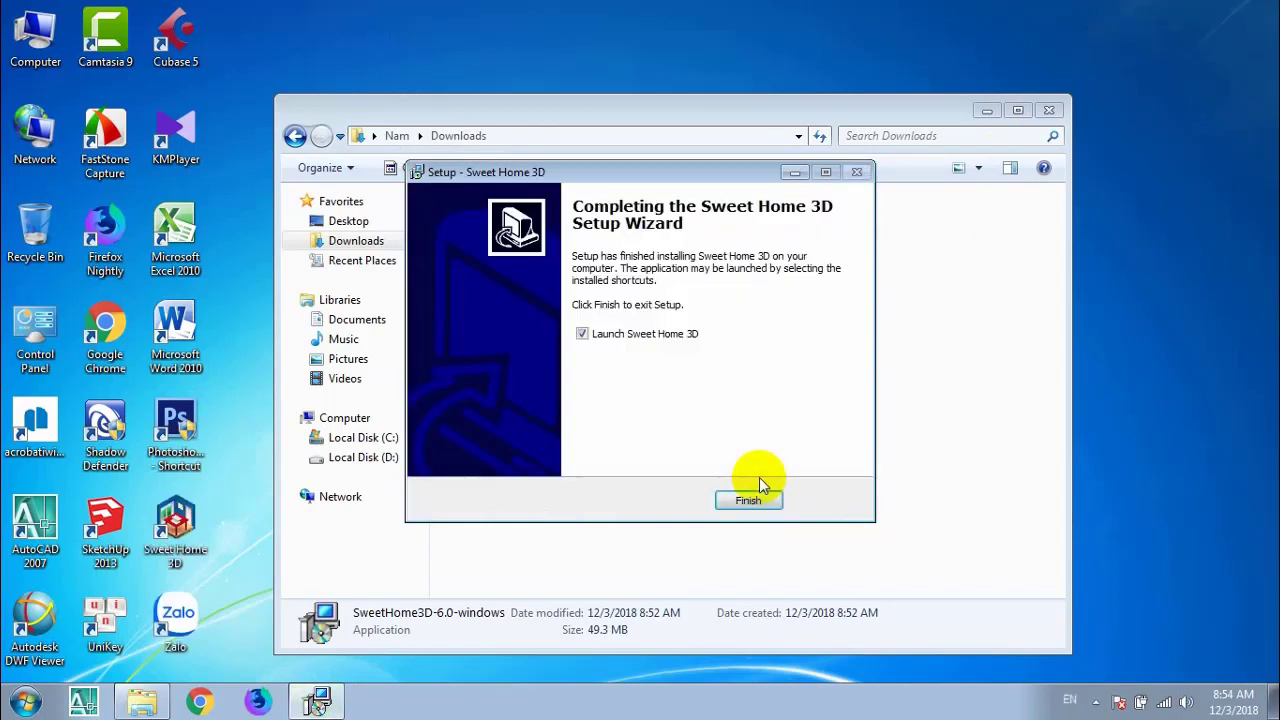
{"action": "left_click", "coordinate": [760, 496]}
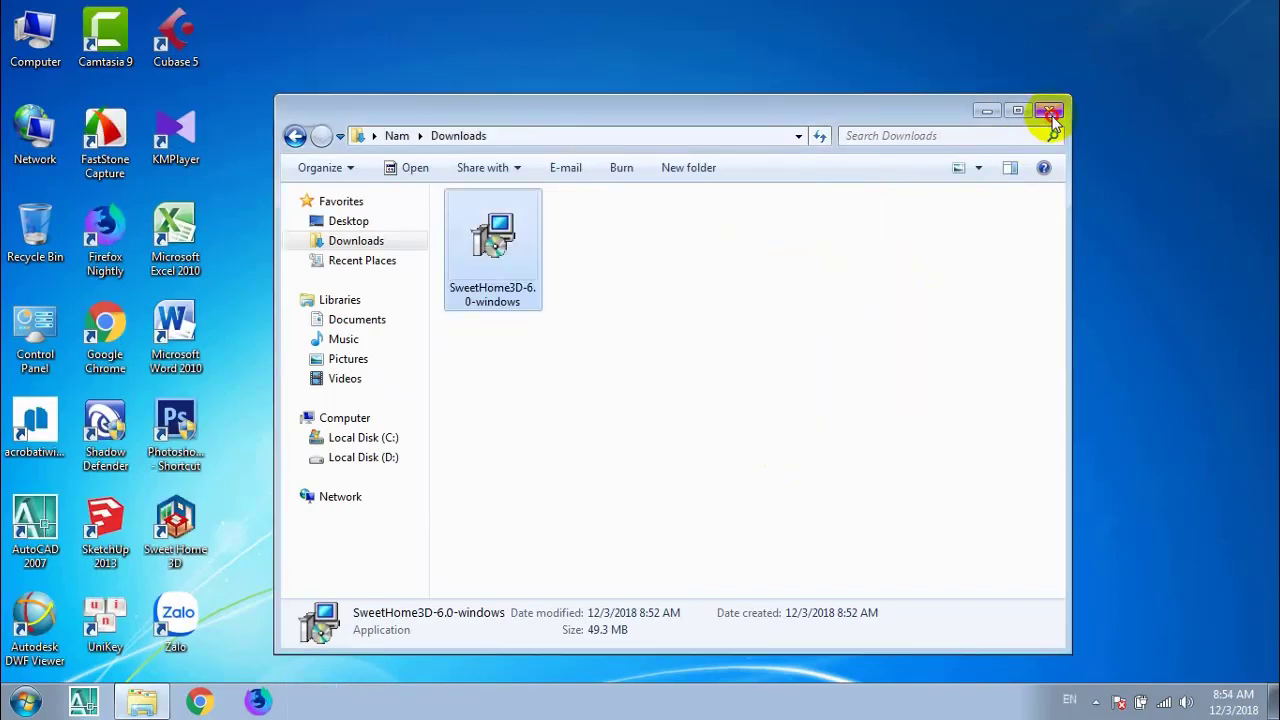
Step: Close the Downloads window, maximize the Sweet Home 3D window and zoom out the empty plan
{"action": "left_click", "coordinate": [1048, 110]}
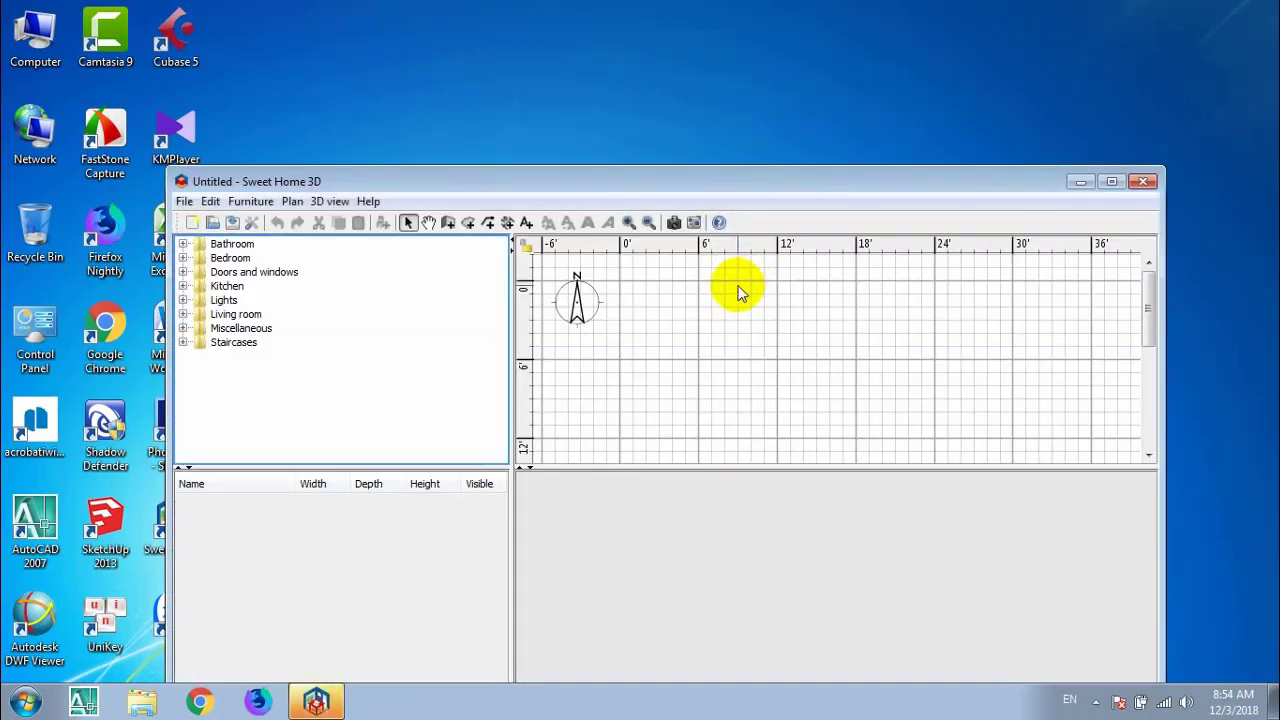
{"action": "left_click_drag", "start_coordinate": [786, 189], "coordinate": [780, 119]}
{"action": "left_click", "coordinate": [1104, 102]}
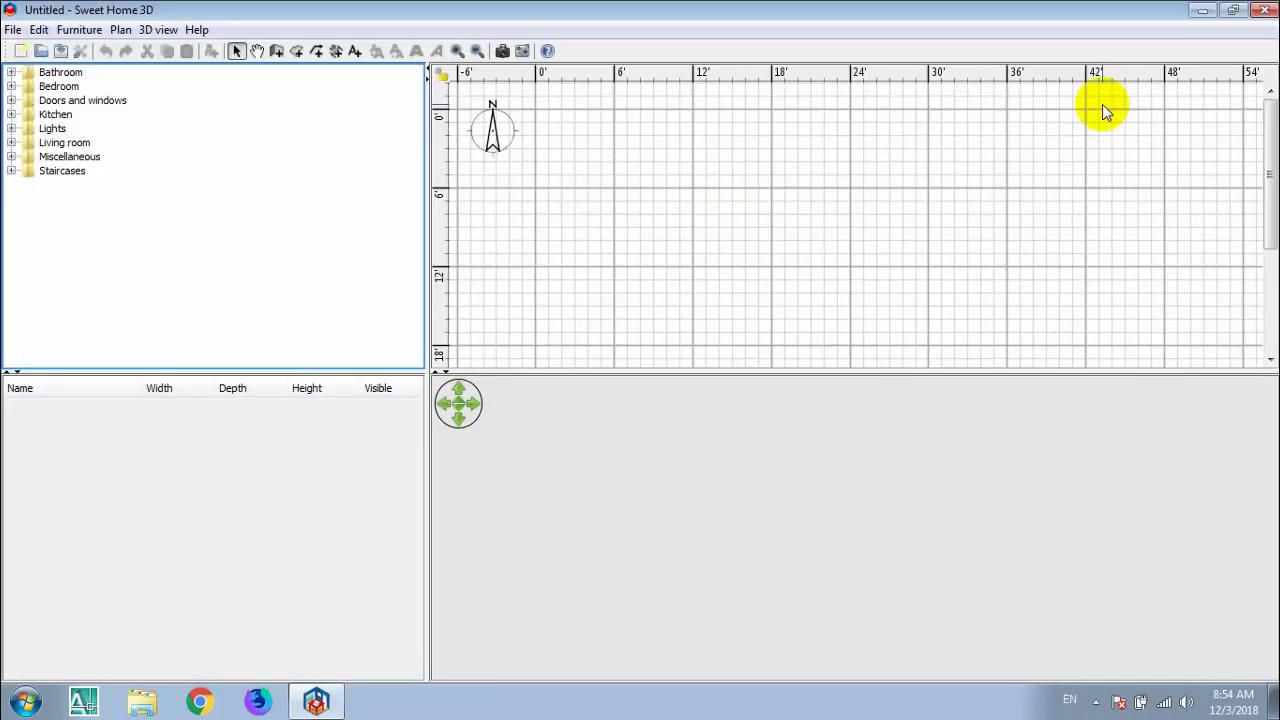
{"action": "left_click", "coordinate": [477, 51]}
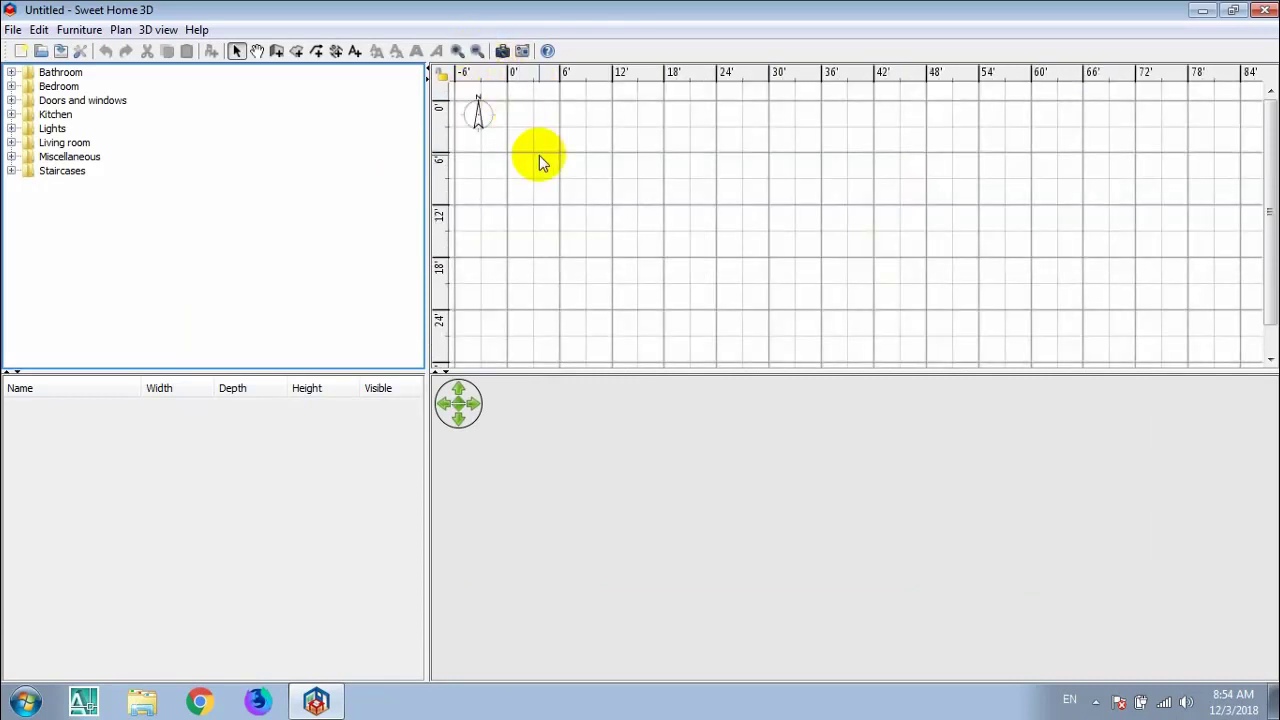
{"action": "left_click", "coordinate": [477, 51]}
{"action": "left_click", "coordinate": [477, 51]}
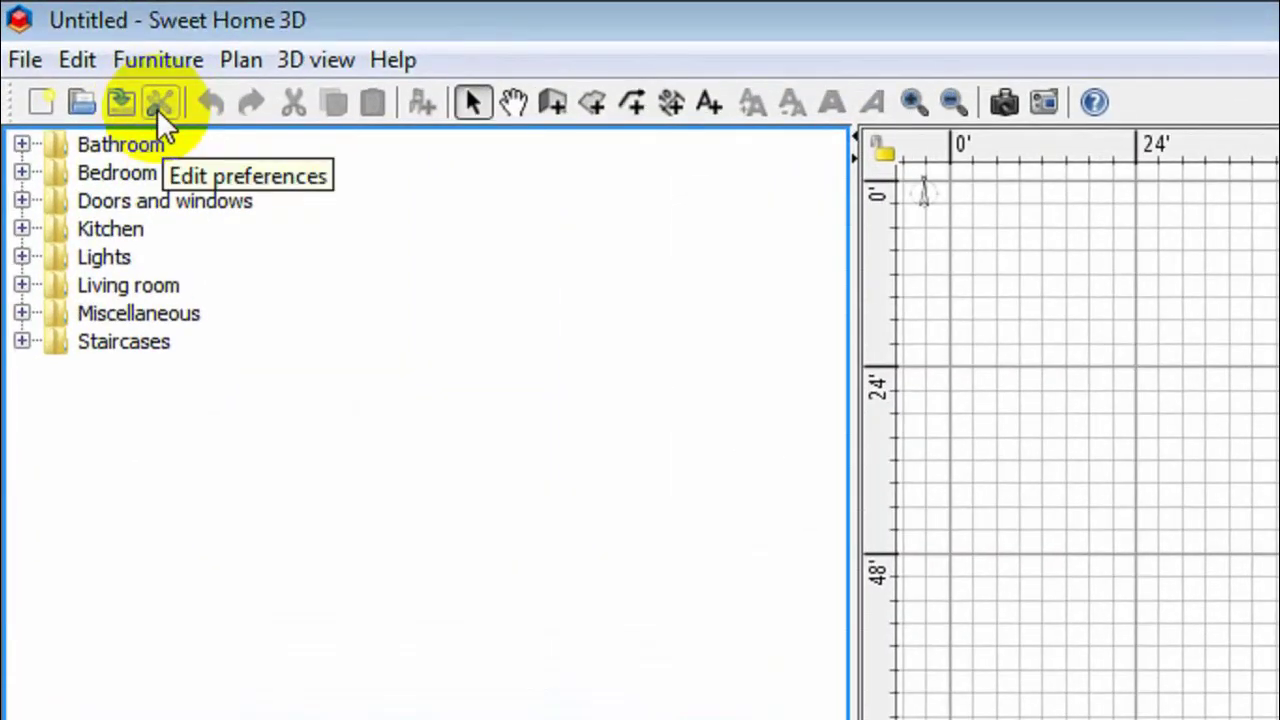
Step: In the preferences, set the language to Tiếng Việt and the unit to millimetres
{"action": "left_click", "coordinate": [158, 104]}
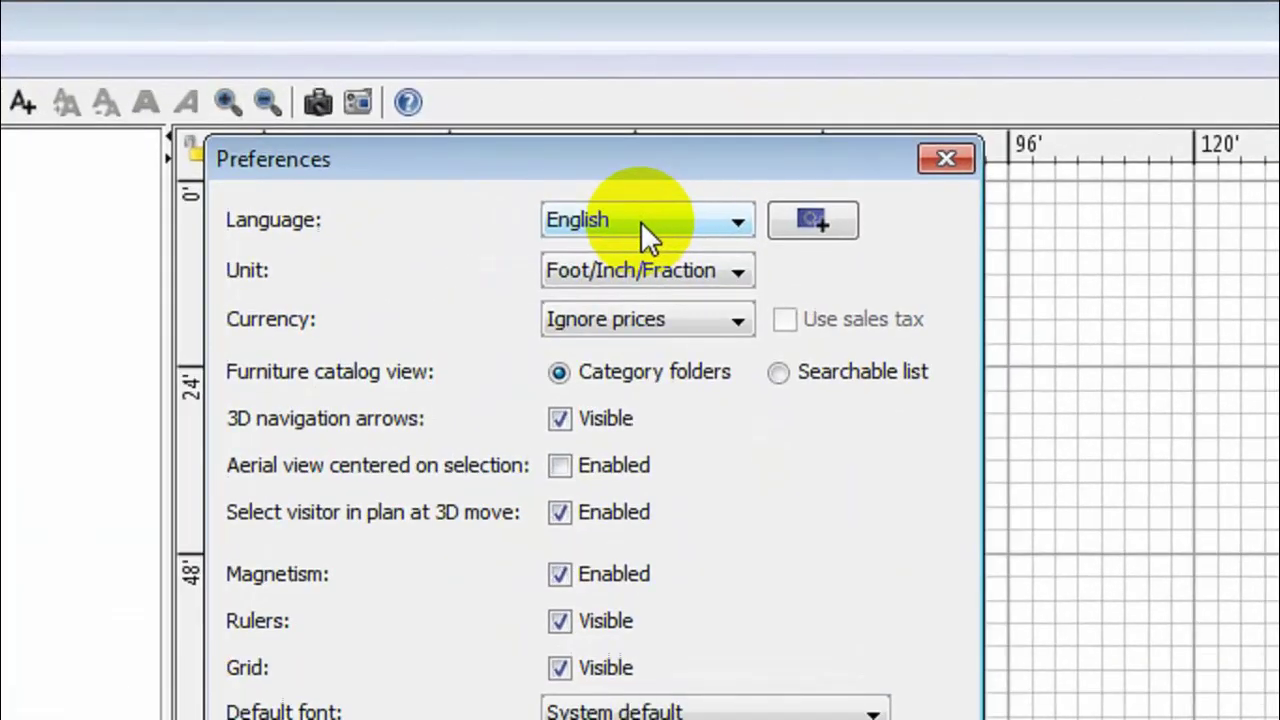
{"action": "left_click", "coordinate": [662, 111]}
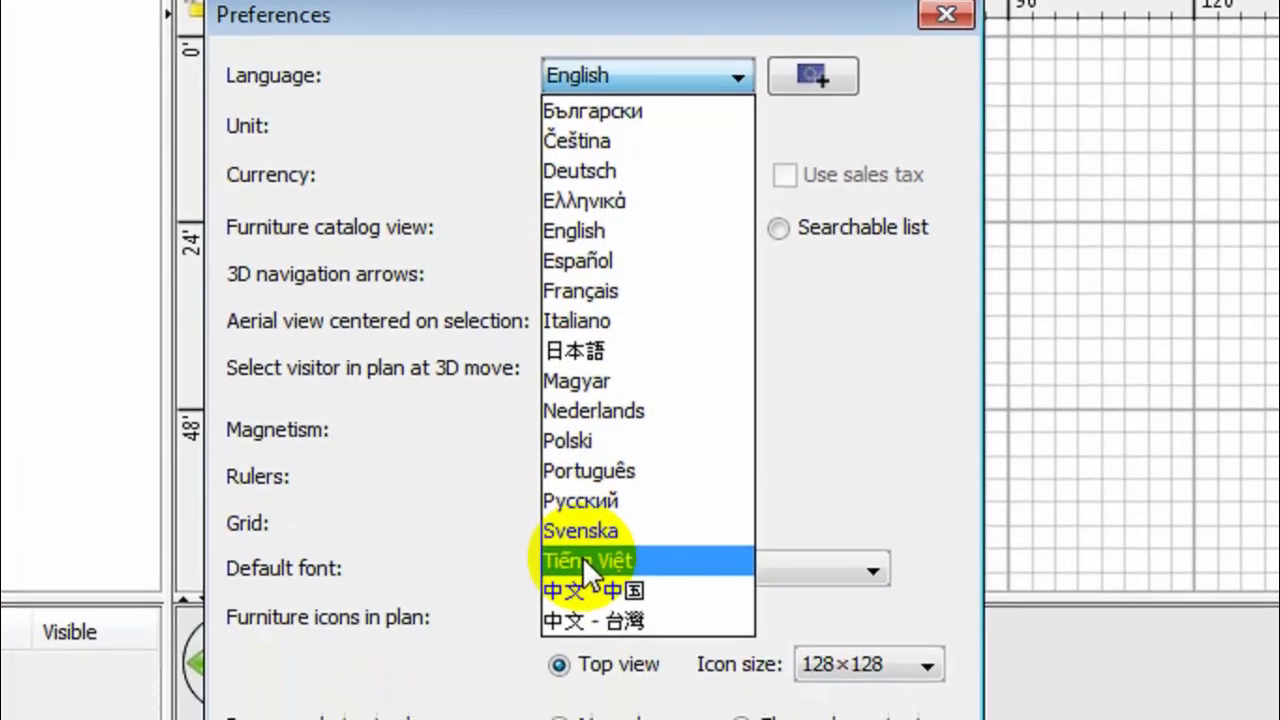
{"action": "left_click", "coordinate": [582, 558]}
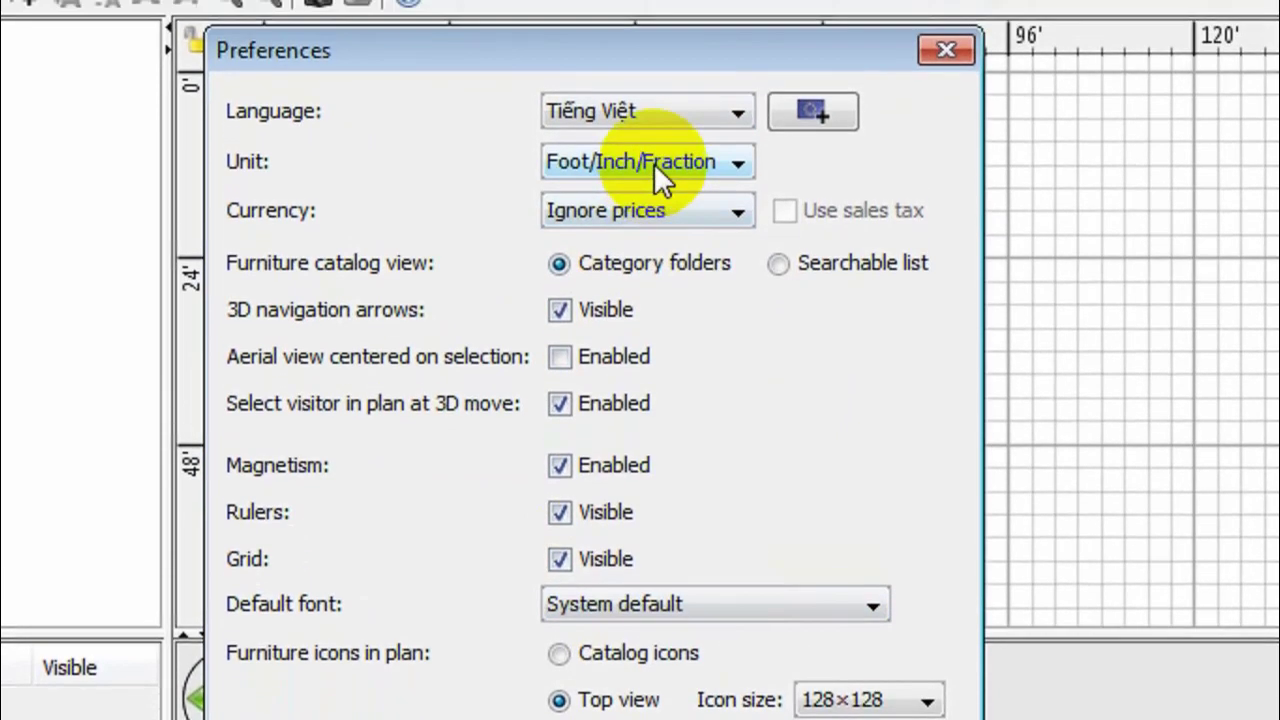
{"action": "left_click", "coordinate": [654, 163]}
{"action": "left_click", "coordinate": [607, 192]}
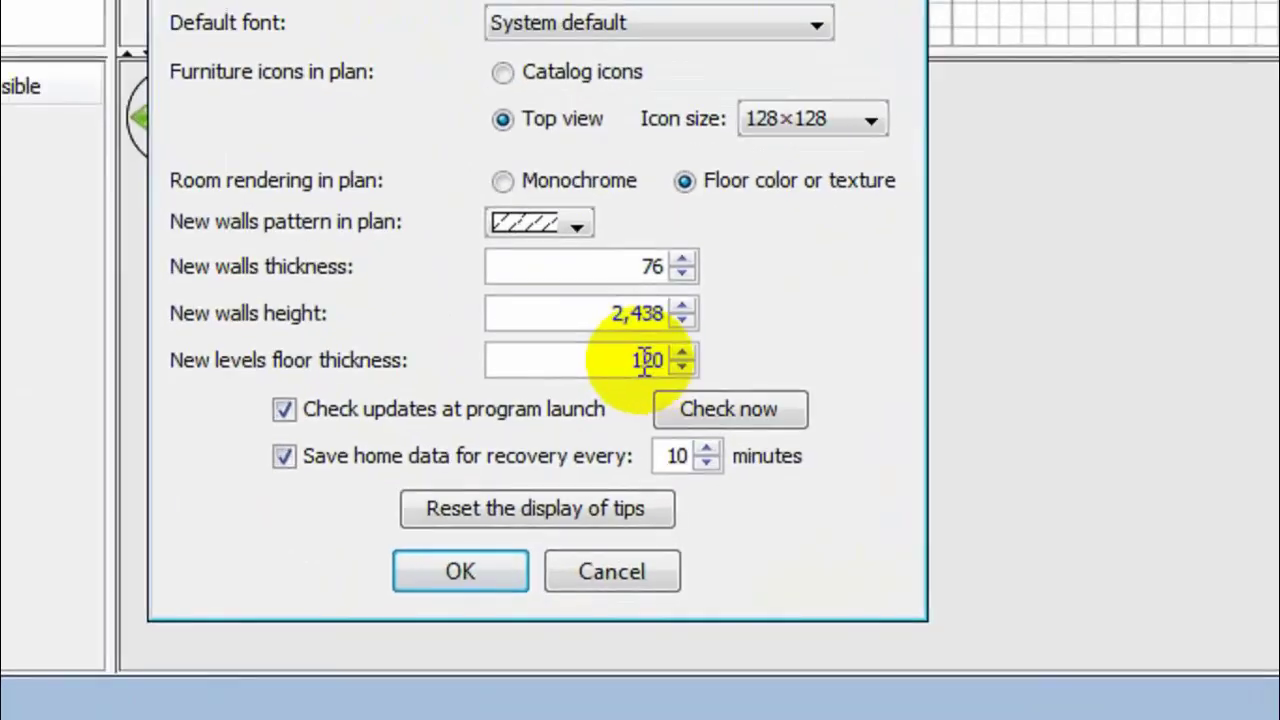
Step: Set the new levels floor thickness to 100, new walls height to 300 and new walls thickness to 100, and apply the preferences
{"action": "double_click", "coordinate": [692, 525]}
{"action": "type", "text": "1"}
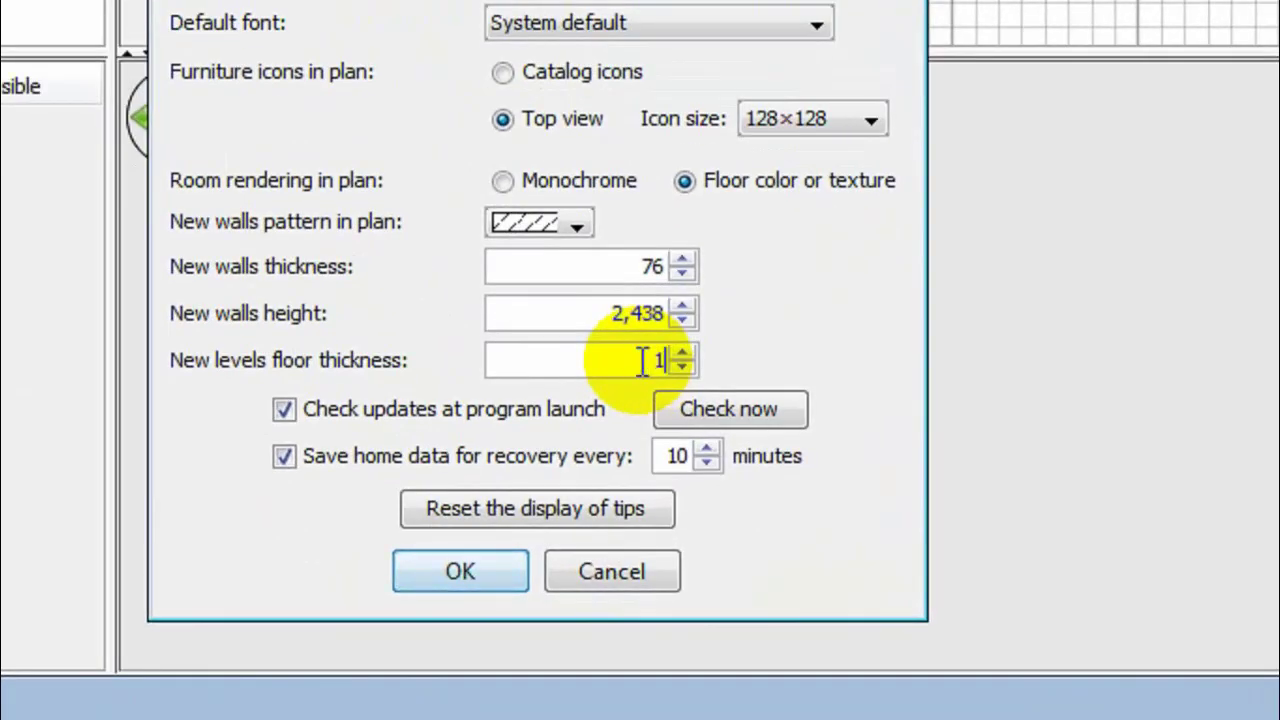
{"action": "type", "text": "00"}
{"action": "double_click", "coordinate": [652, 318]}
{"action": "type", "text": "3"}
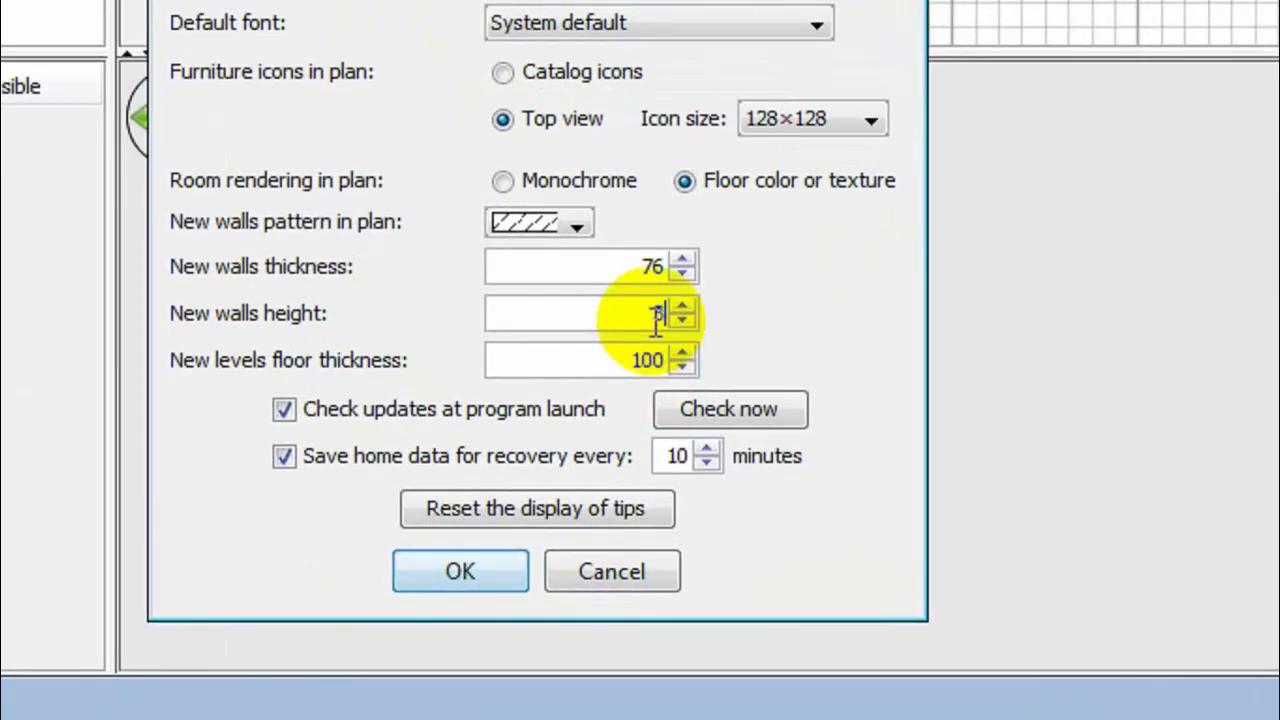
{"action": "type", "text": "000"}
{"action": "key", "text": "BackSpace"}
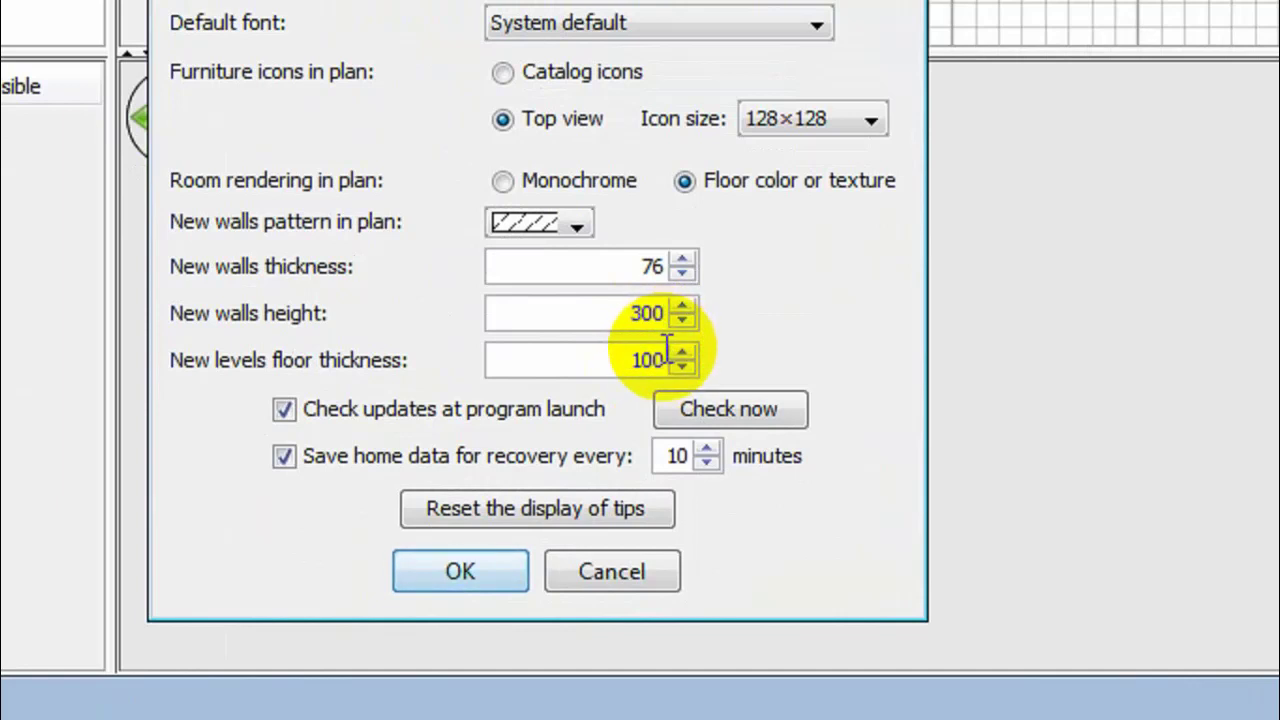
{"action": "double_click", "coordinate": [652, 267]}
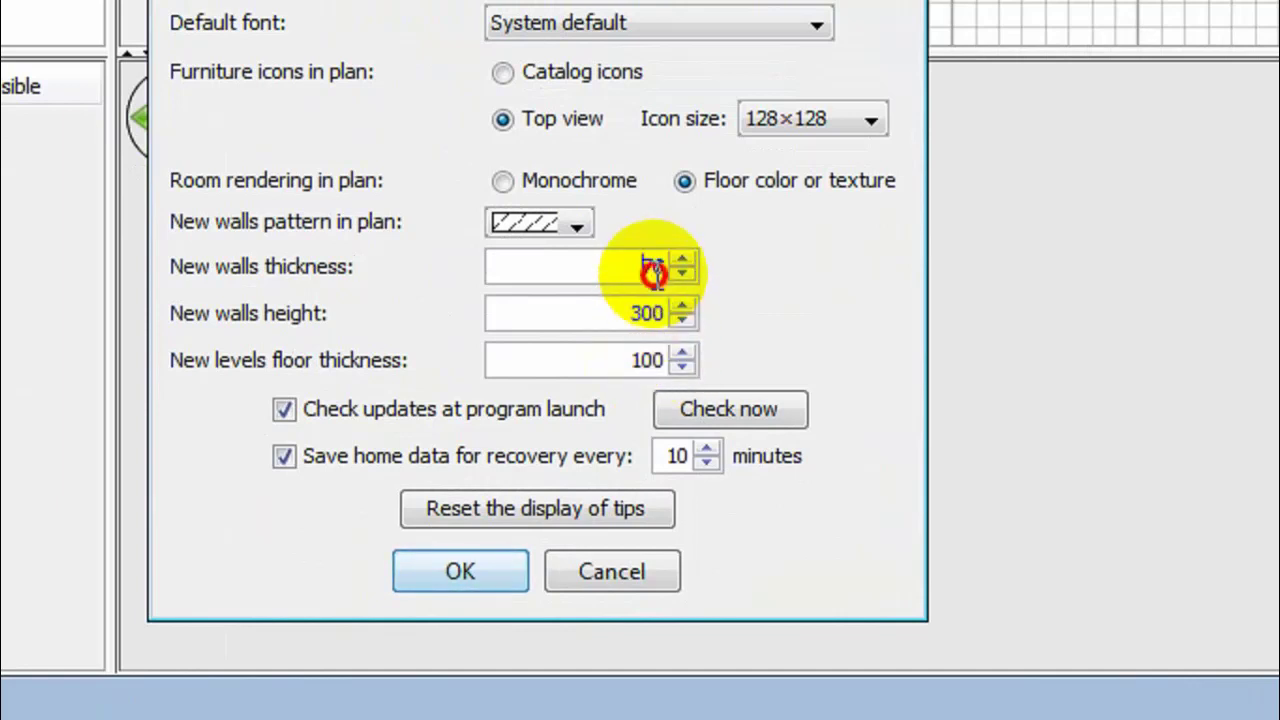
{"action": "type", "text": "100"}
{"action": "left_click", "coordinate": [428, 556]}
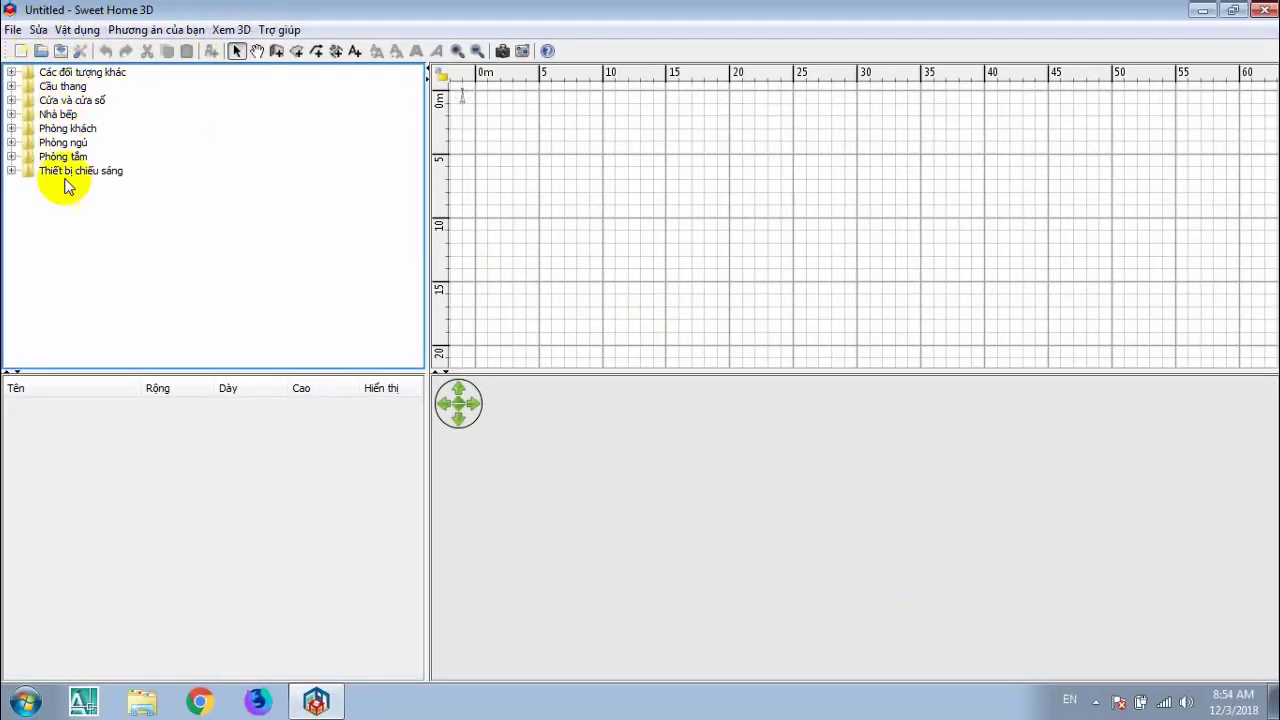
Step: Reopen the preferences to review the language, unit, wall and floor settings, and close them
{"action": "left_click", "coordinate": [83, 54]}
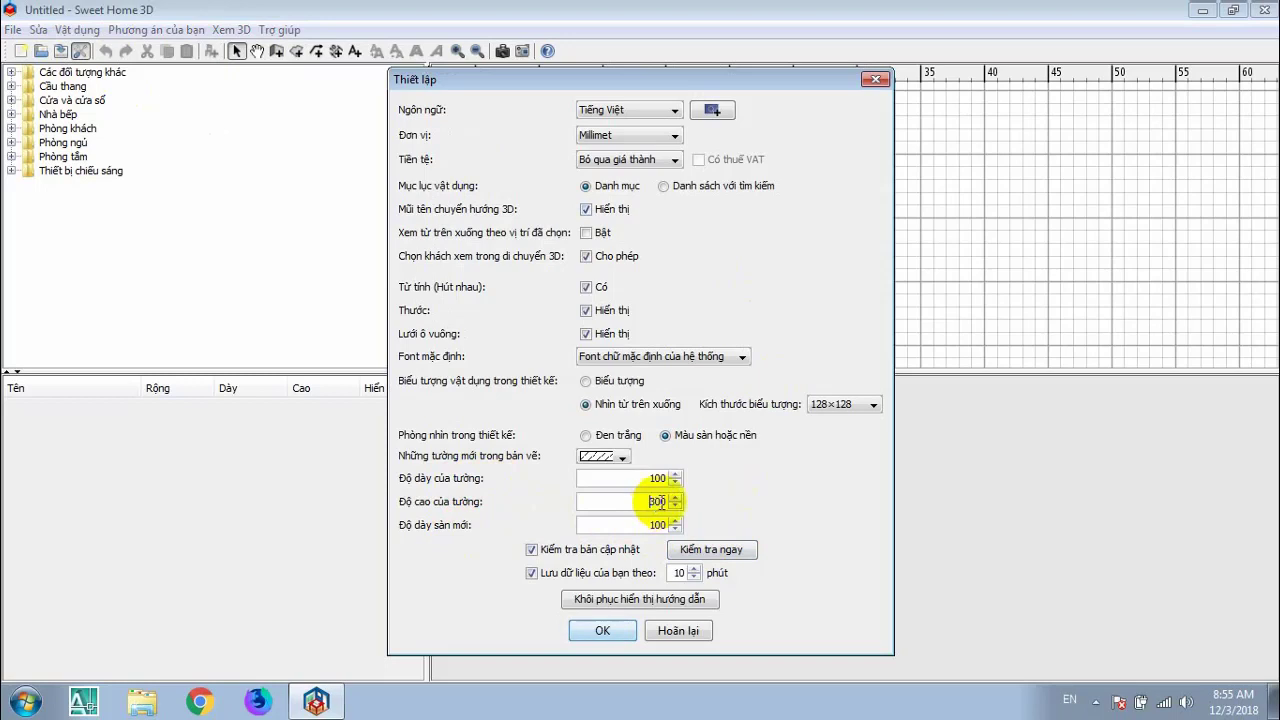
{"action": "left_click", "coordinate": [602, 630]}
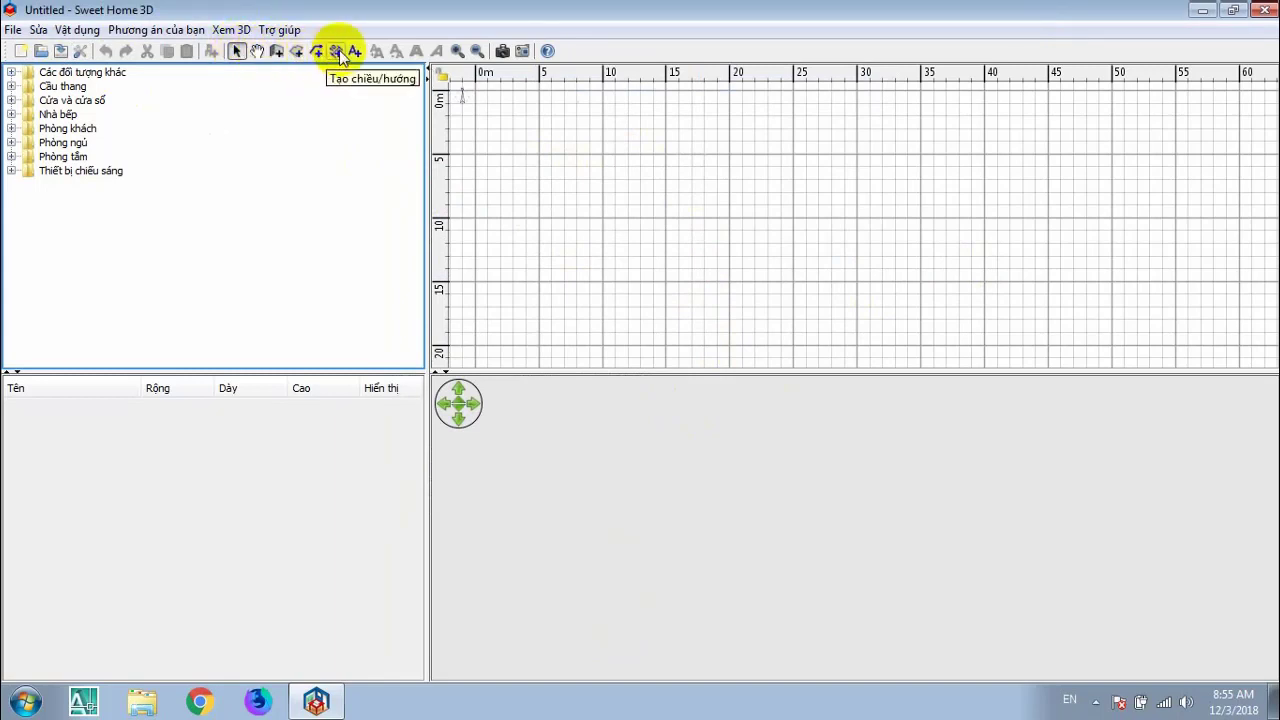
{"action": "left_click", "coordinate": [14, 30]}
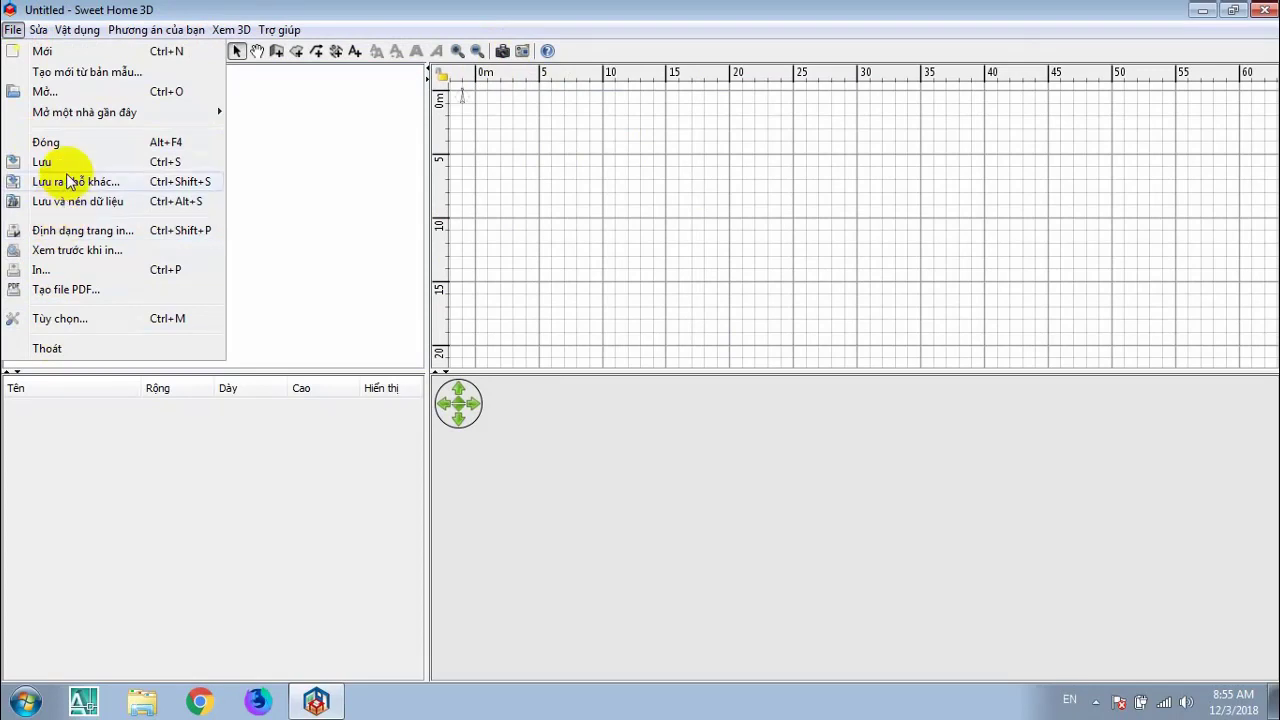
{"action": "left_click", "coordinate": [72, 30]}
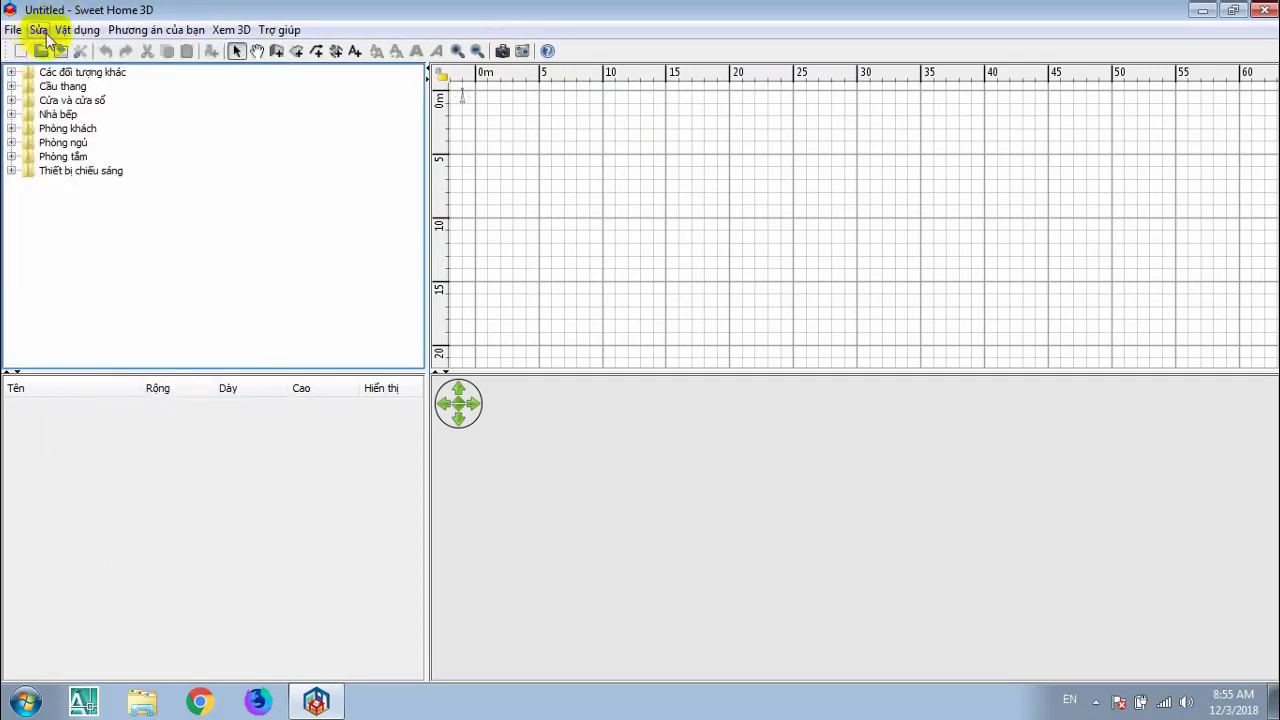
{"action": "left_click", "coordinate": [40, 30]}
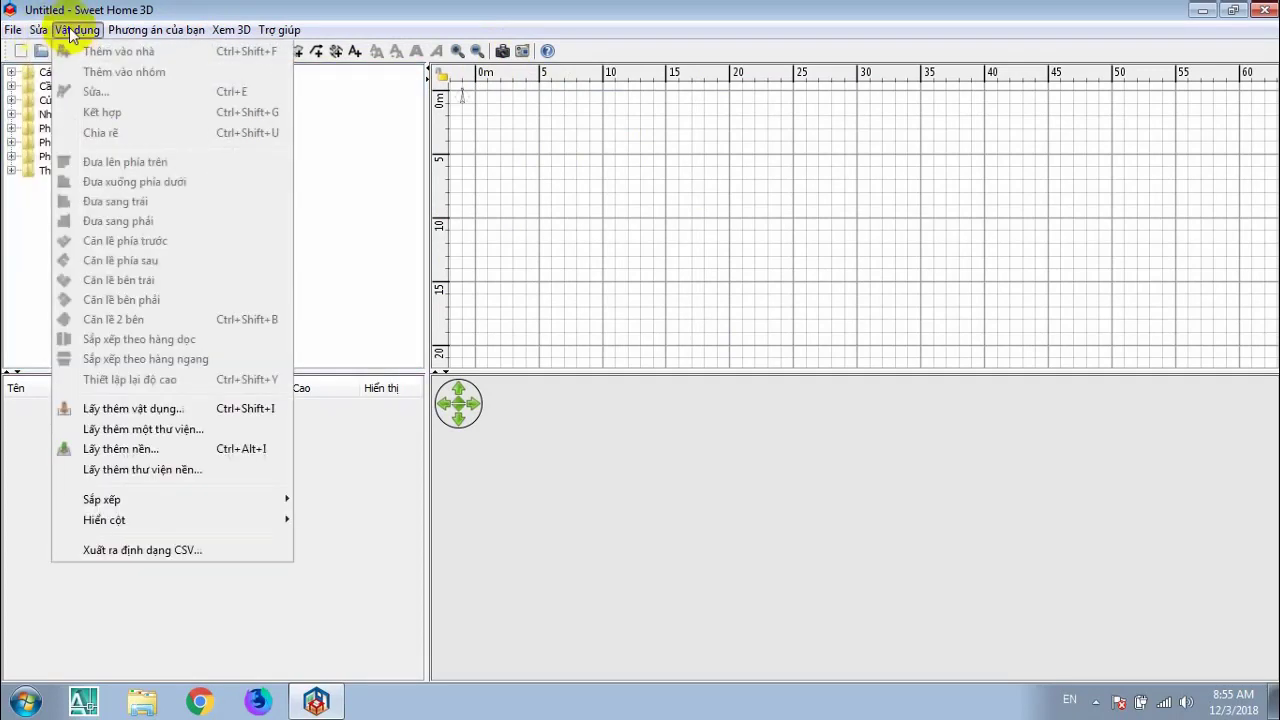
{"action": "left_click", "coordinate": [71, 30]}
{"action": "left_click", "coordinate": [72, 30]}
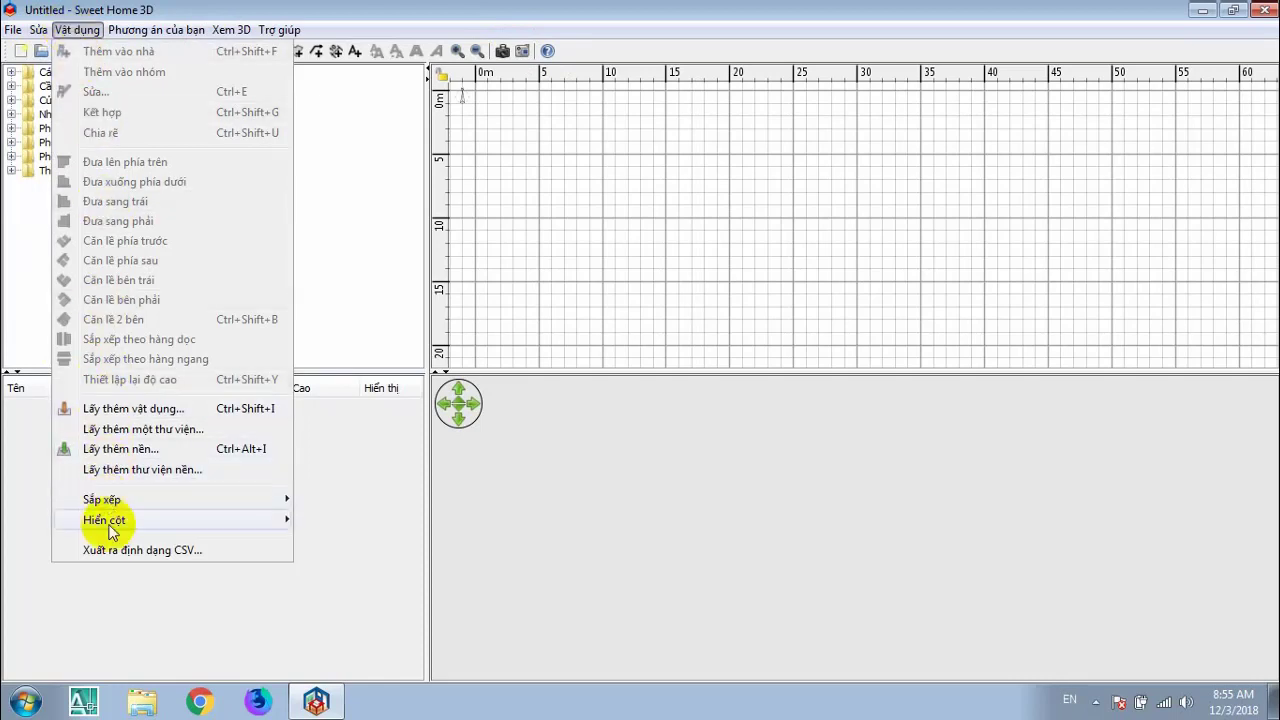
Step: Look through the program's menus, view the Sweet Home 3D help guide and close it
{"action": "left_click", "coordinate": [125, 30]}
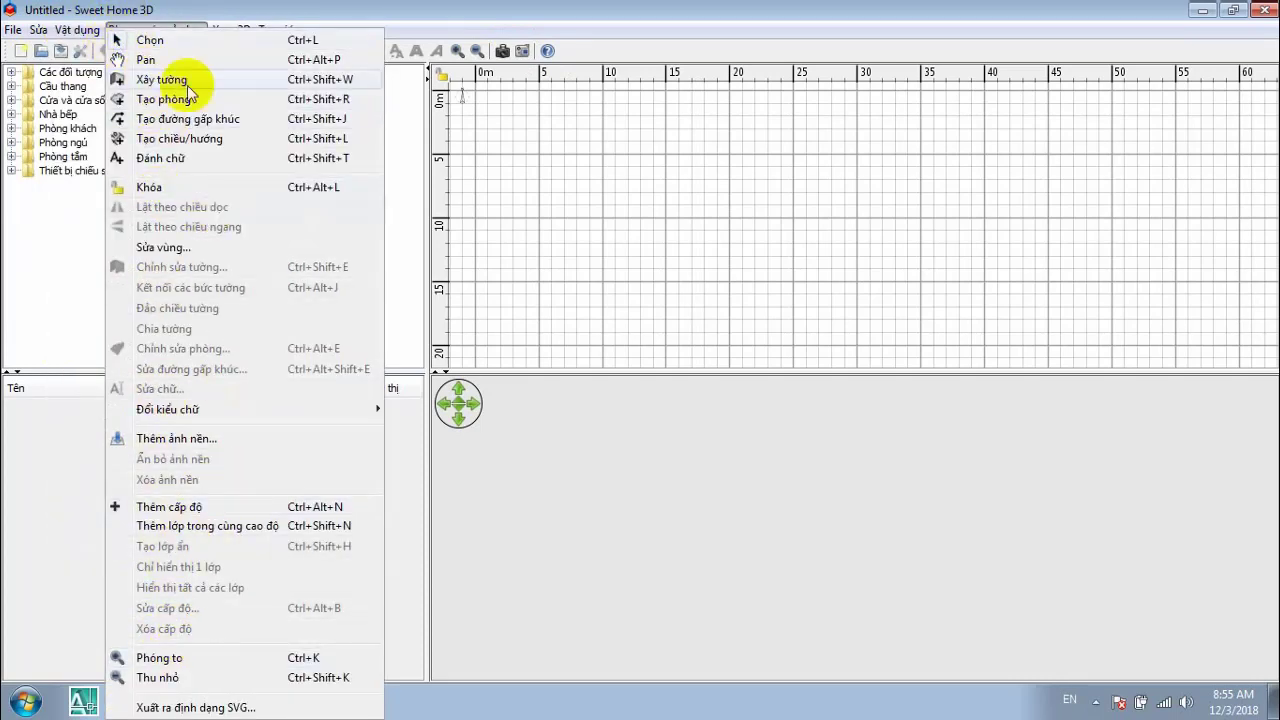
{"action": "mouse_move", "coordinate": [279, 30]}
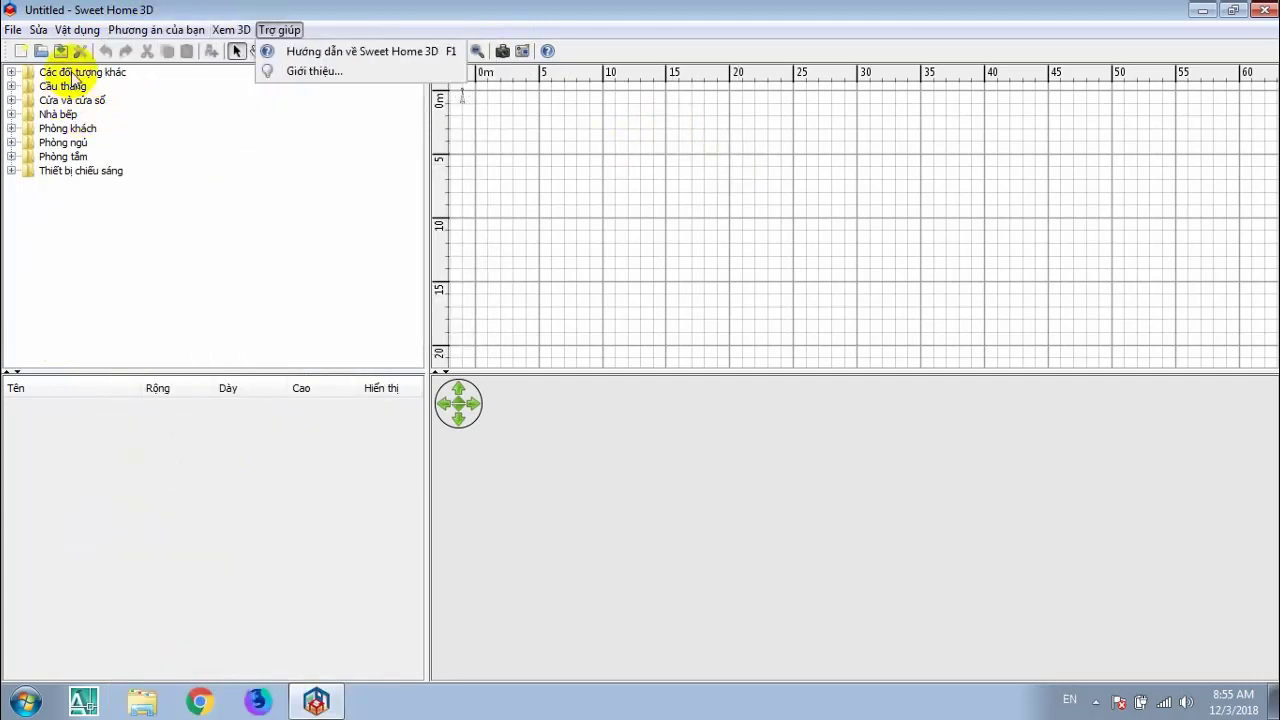
{"action": "left_click", "coordinate": [720, 205]}
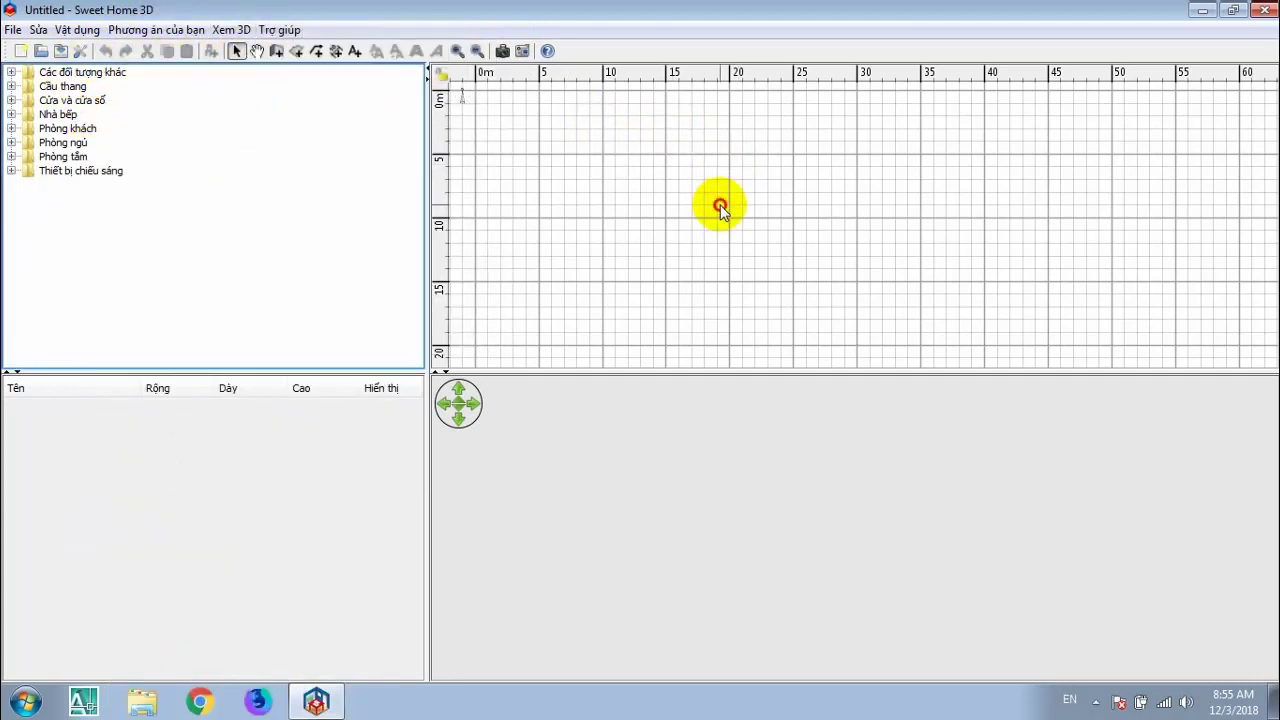
{"action": "left_click", "coordinate": [281, 32]}
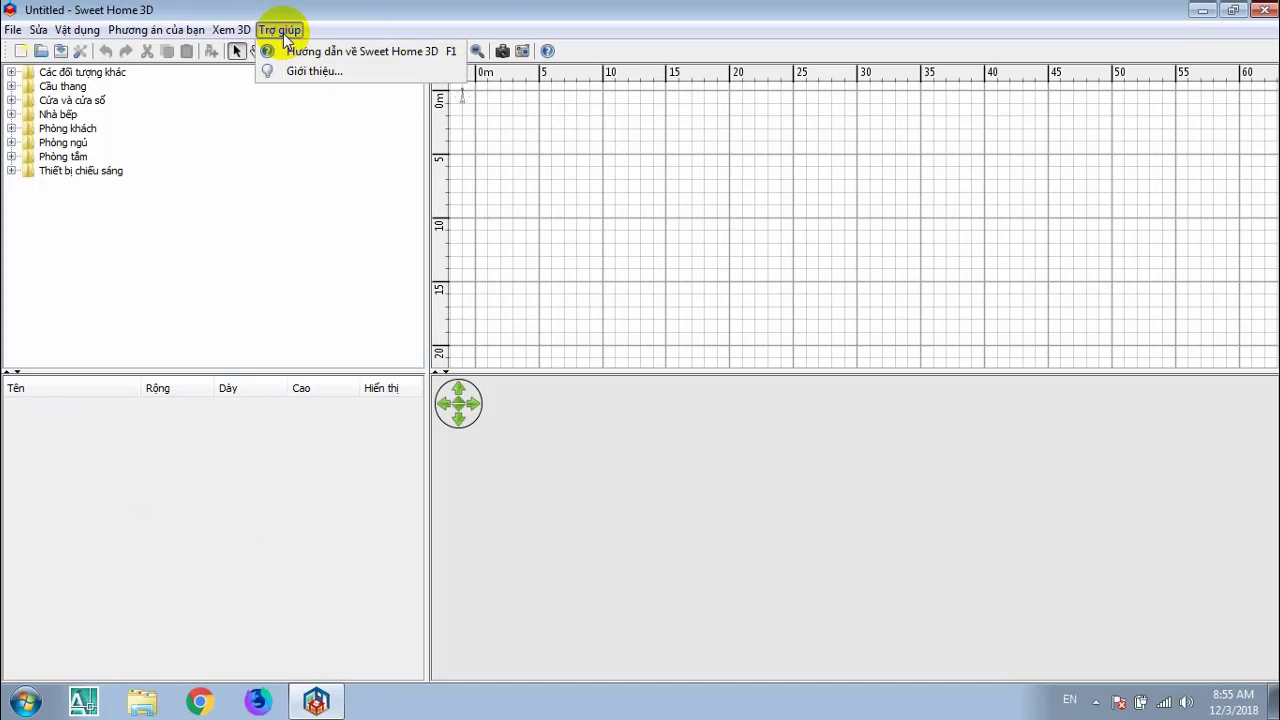
{"action": "left_click", "coordinate": [310, 52]}
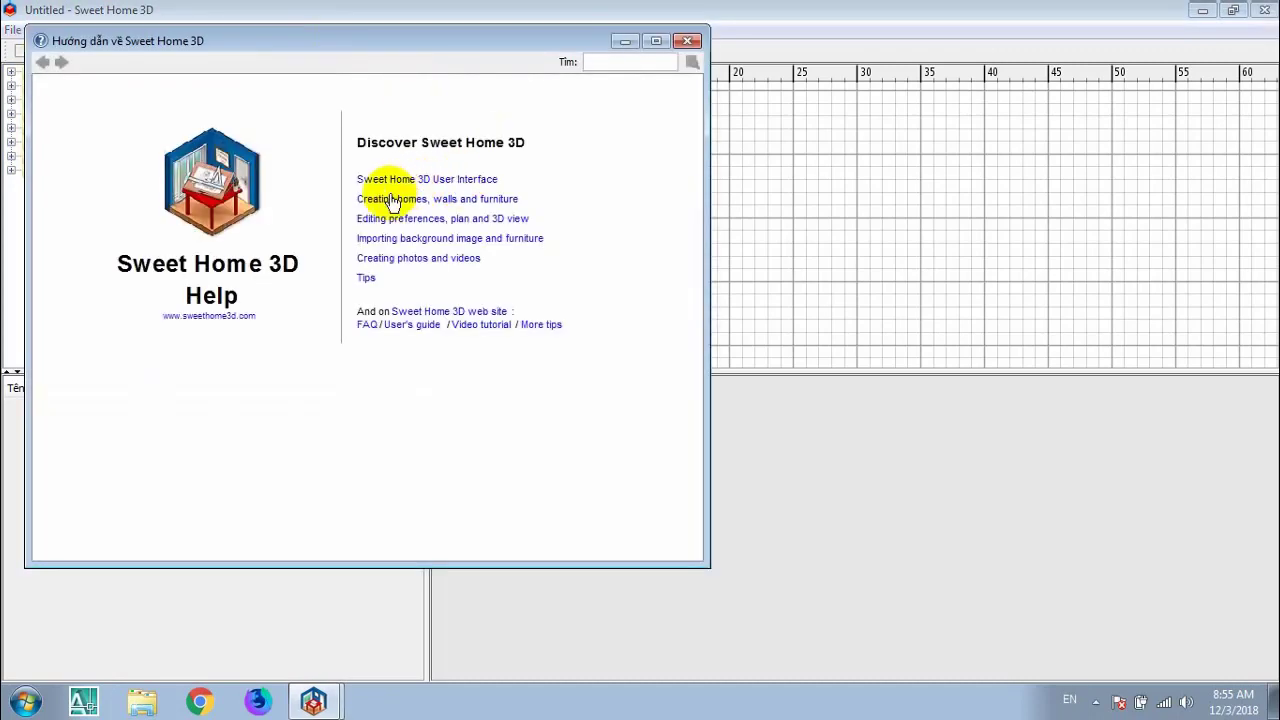
{"action": "left_click", "coordinate": [689, 41]}
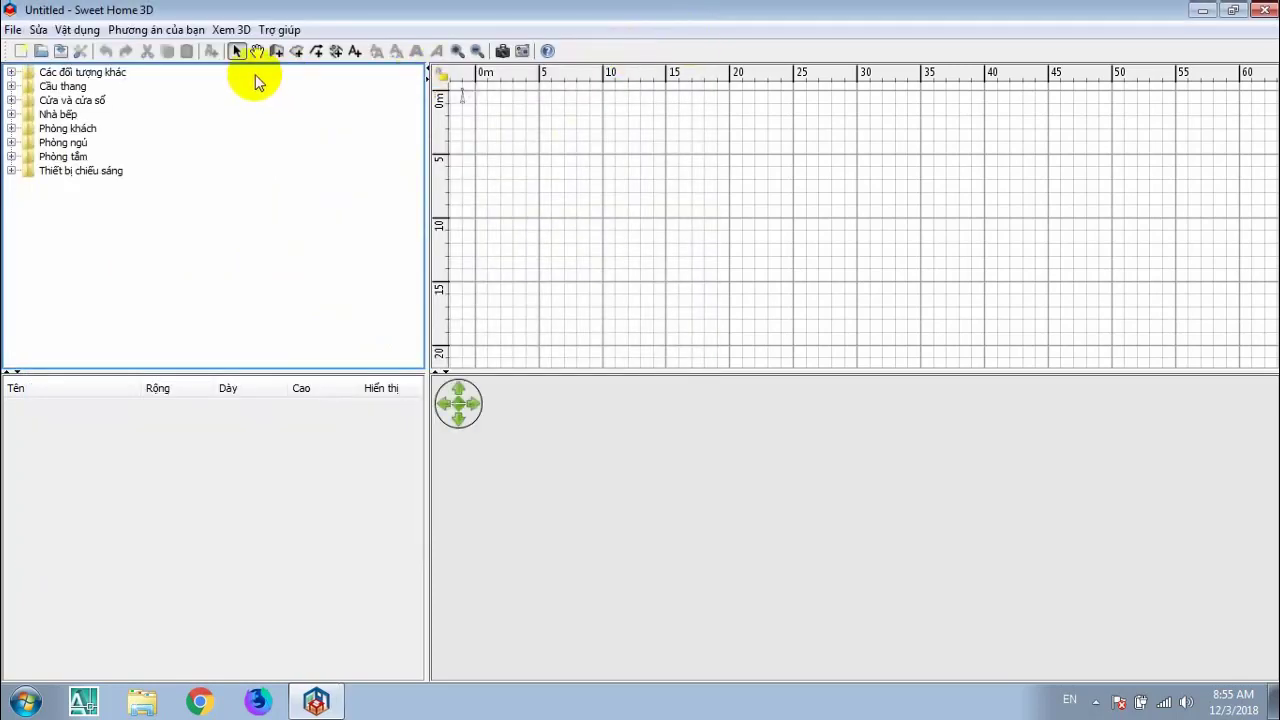
Step: Draw a closed rectangle of 100 mm thick walls, about 25,000 mm long and 5,000 mm wide, in the plan
{"action": "left_click", "coordinate": [277, 51]}
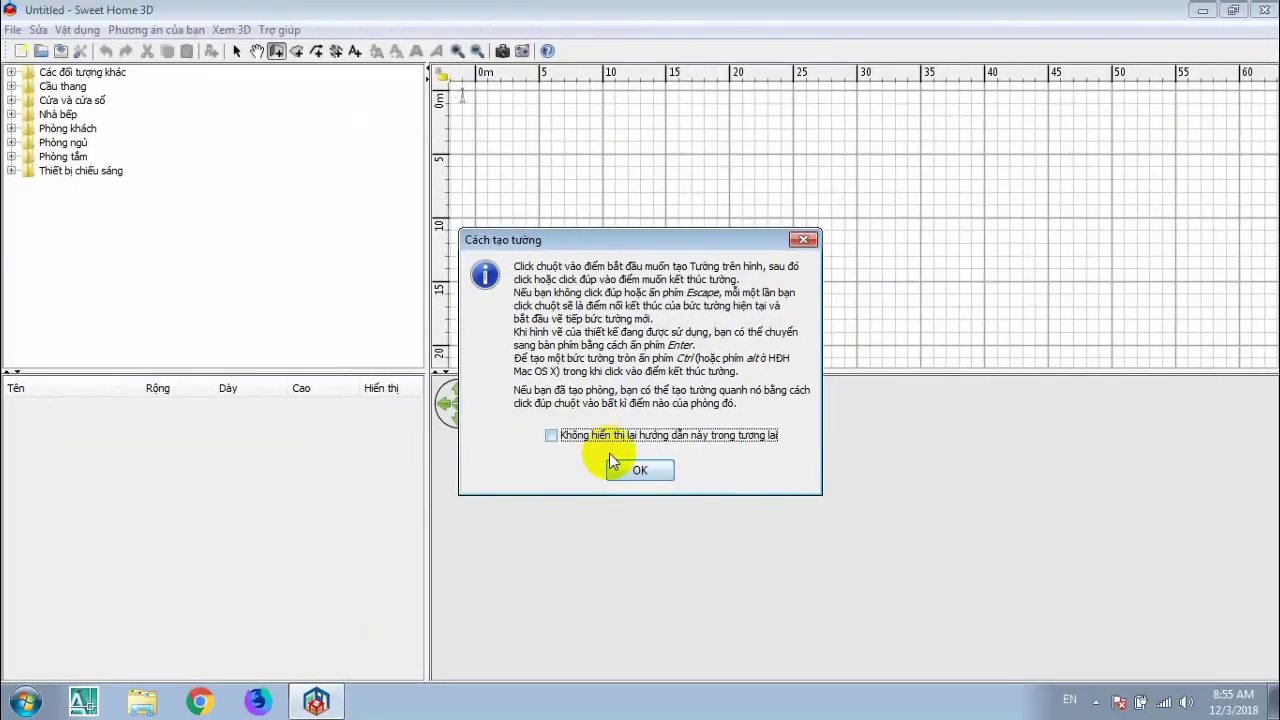
{"action": "left_click", "coordinate": [668, 639]}
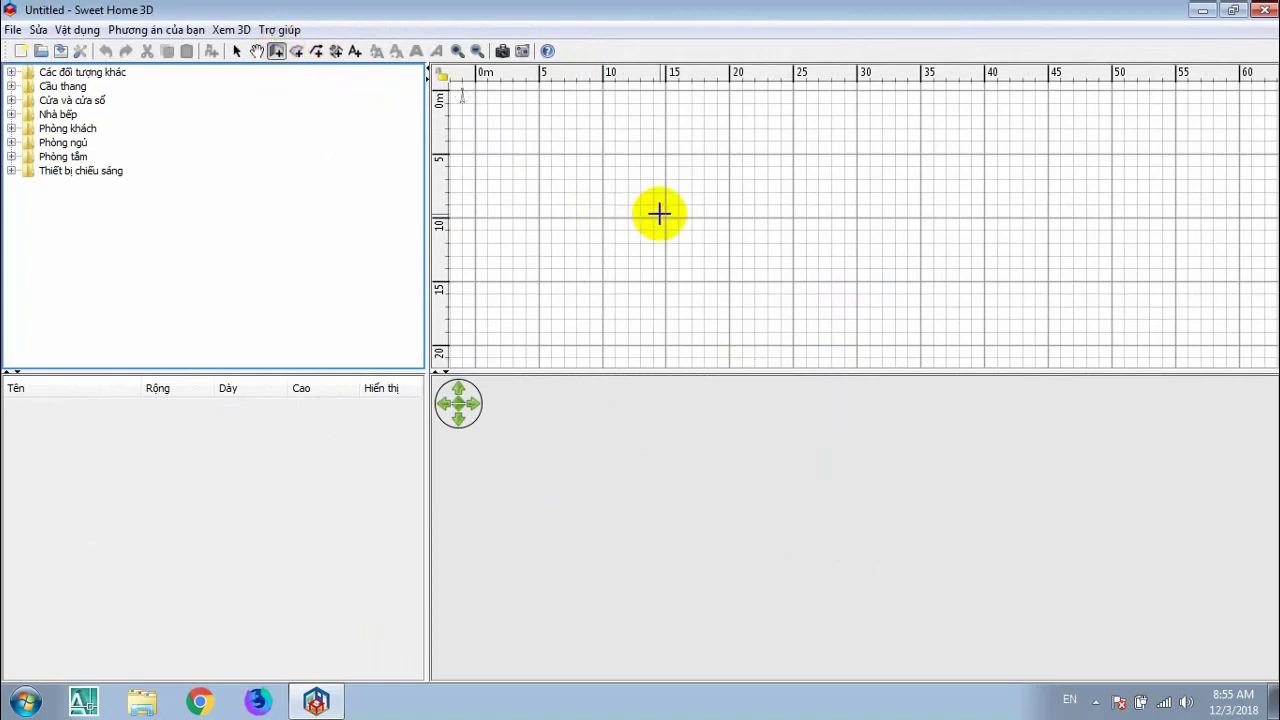
{"action": "left_click", "coordinate": [602, 154]}
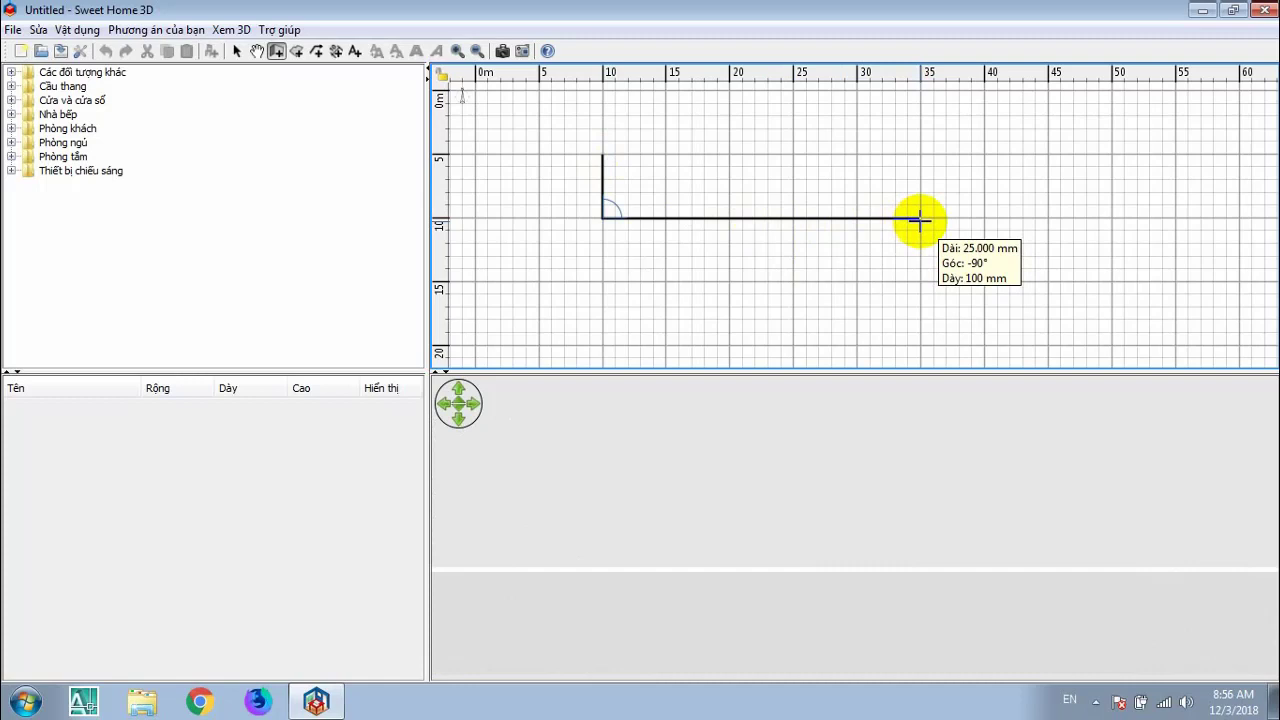
{"action": "left_click", "coordinate": [920, 218]}
{"action": "left_click", "coordinate": [920, 156]}
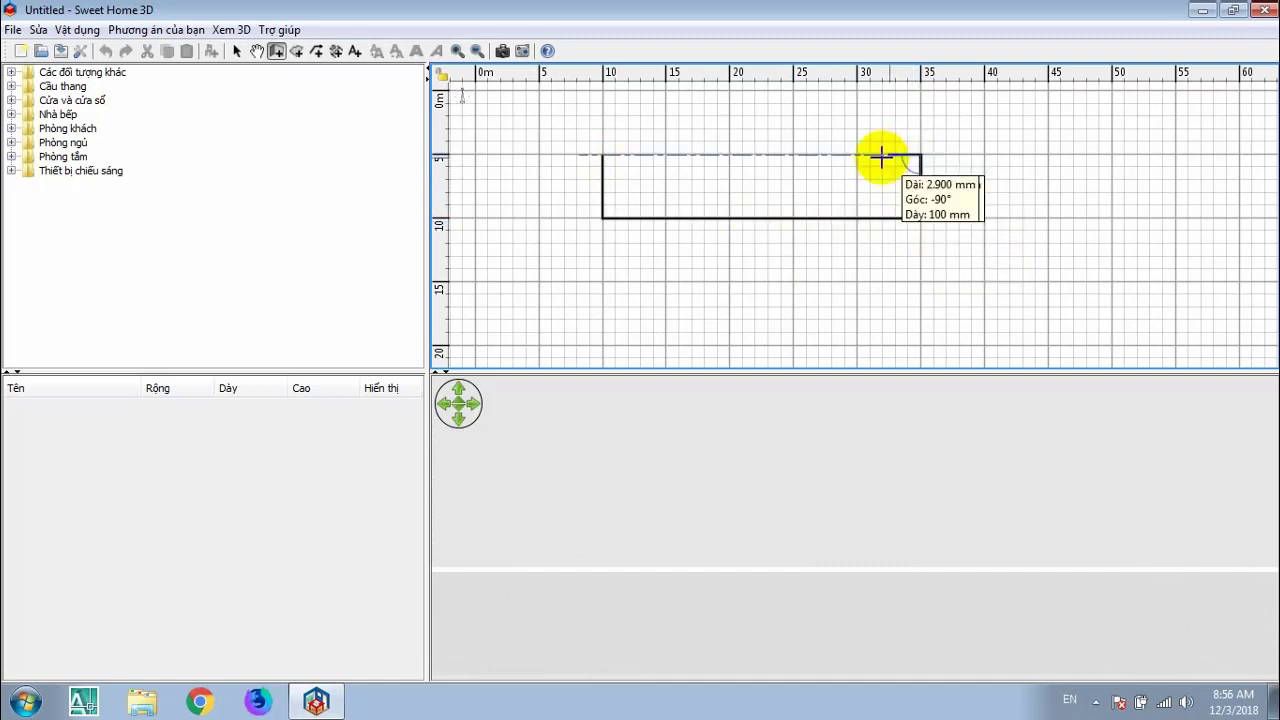
{"action": "left_click", "coordinate": [602, 156]}
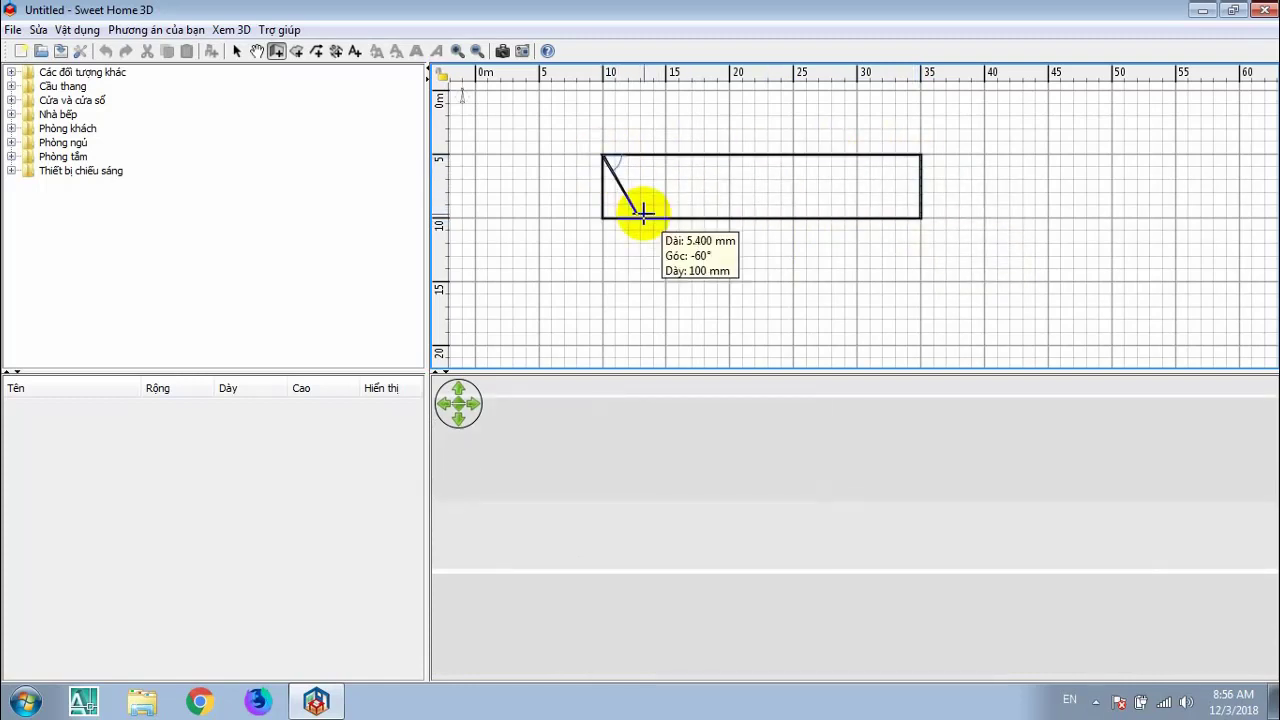
{"action": "key", "text": "Escape"}
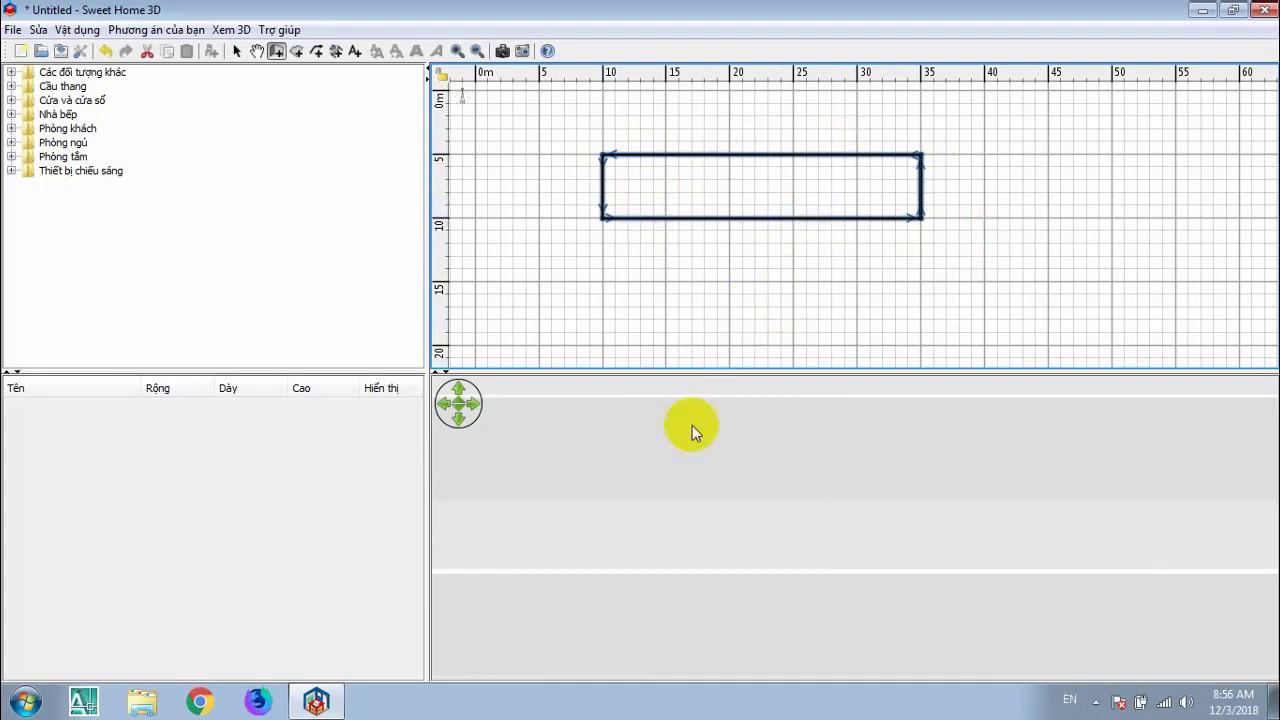
Step: Delete the short wall at the left end of the rectangle
{"action": "left_click_drag", "start_coordinate": [626, 459], "coordinate": [764, 368]}
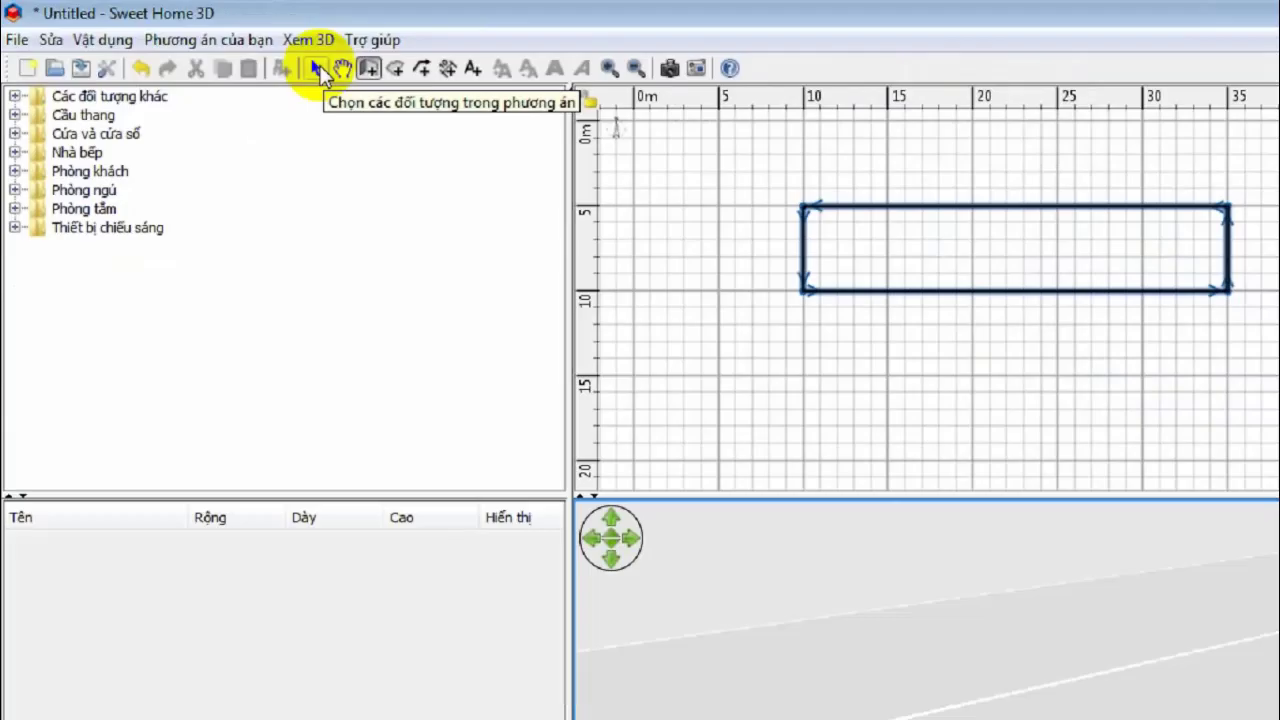
{"action": "left_click", "coordinate": [239, 50]}
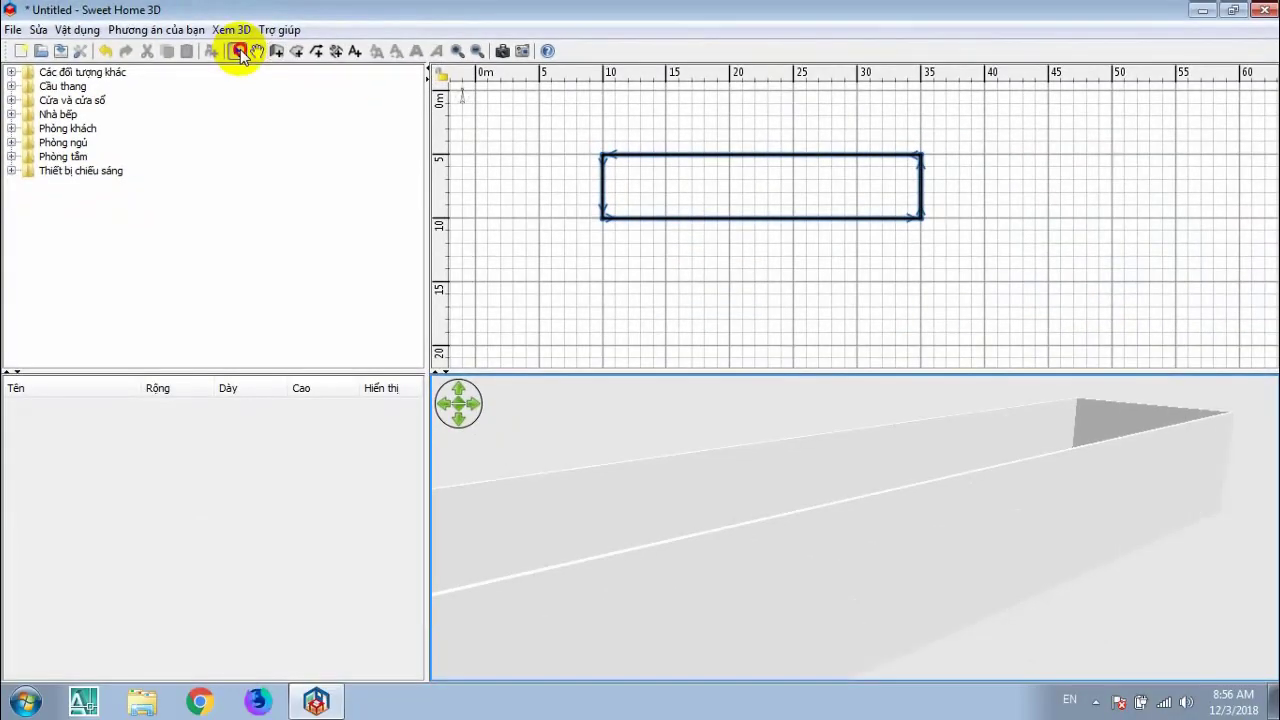
{"action": "left_click", "coordinate": [603, 190]}
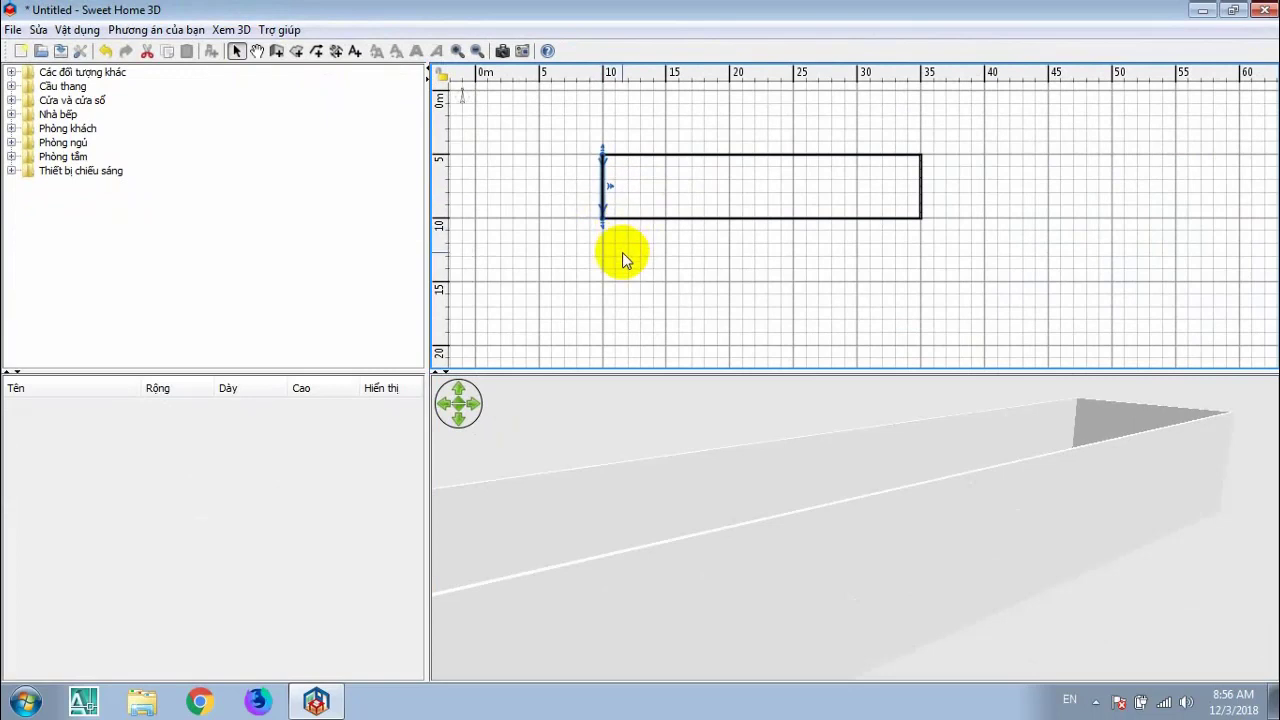
{"action": "key", "text": "Delete"}
Step: Draw a wall about 2,000 mm along the lower wall from its open end, continuing about 5,000 mm across to the upper wall
{"action": "left_click_drag", "start_coordinate": [743, 505], "coordinate": [918, 533]}
{"action": "left_click_drag", "start_coordinate": [655, 529], "coordinate": [713, 514]}
{"action": "scroll", "coordinate": [716, 510], "scroll_direction": "down", "scroll_amount": 8}
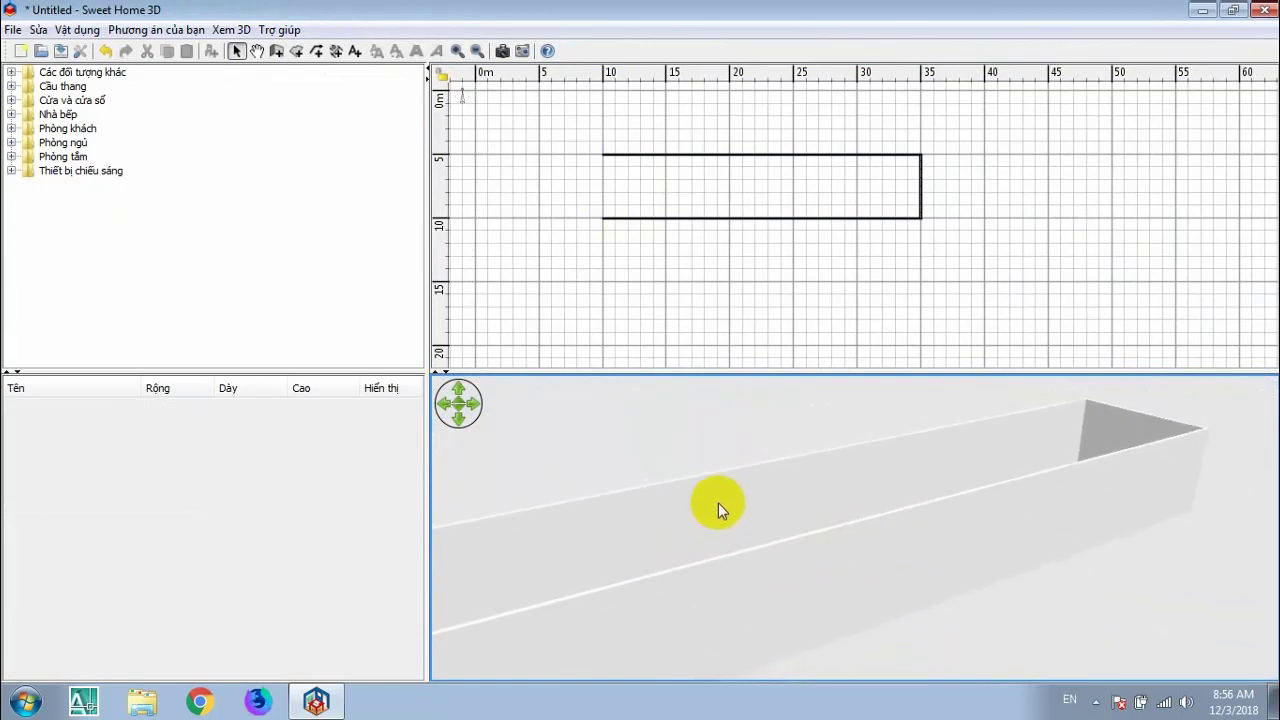
{"action": "mouse_move", "coordinate": [646, 563]}
{"action": "left_mouse_down"}
{"action": "mouse_move", "coordinate": [686, 540]}
{"action": "mouse_move", "coordinate": [886, 526]}
{"action": "mouse_move", "coordinate": [976, 478]}
{"action": "mouse_move", "coordinate": [654, 569]}
{"action": "mouse_move", "coordinate": [591, 663]}
{"action": "mouse_move", "coordinate": [903, 652]}
{"action": "mouse_move", "coordinate": [1137, 534]}
{"action": "mouse_move", "coordinate": [1043, 557]}
{"action": "mouse_move", "coordinate": [812, 490]}
{"action": "mouse_move", "coordinate": [811, 443]}
{"action": "mouse_move", "coordinate": [814, 514]}
{"action": "mouse_move", "coordinate": [643, 591]}
{"action": "mouse_move", "coordinate": [616, 628]}
{"action": "mouse_move", "coordinate": [686, 551]}
{"action": "left_mouse_up"}
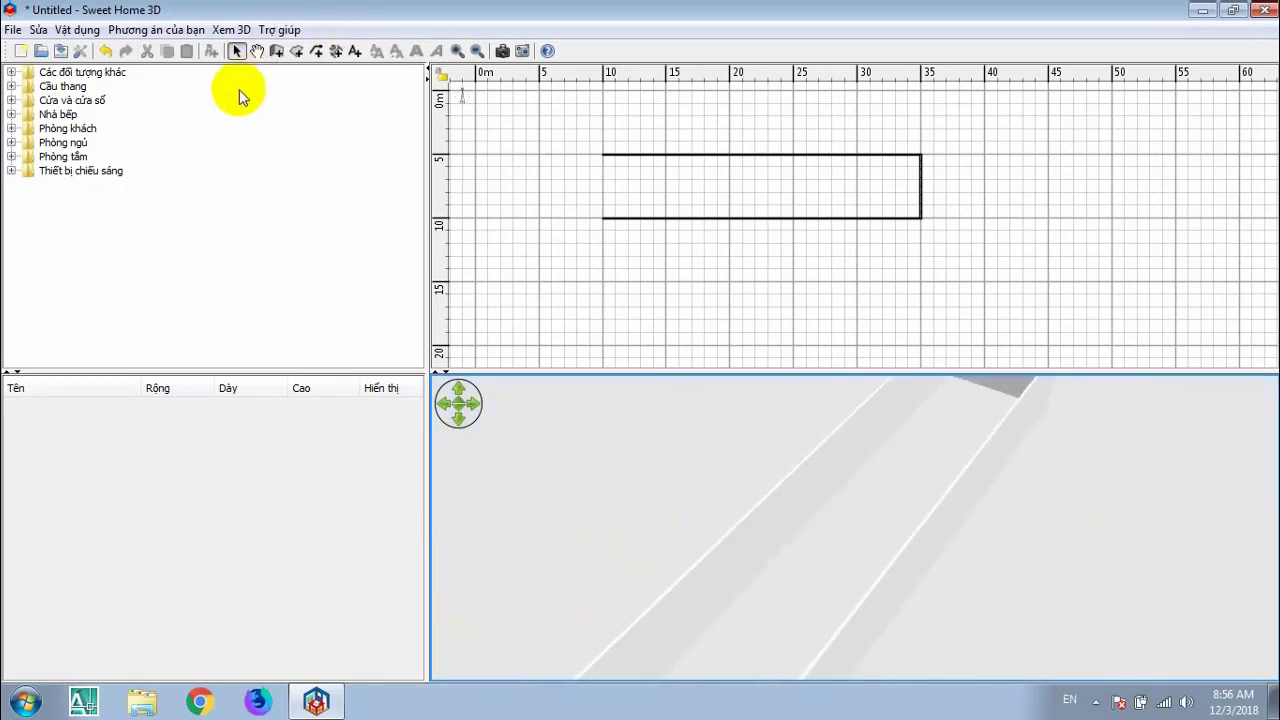
{"action": "left_click", "coordinate": [274, 51]}
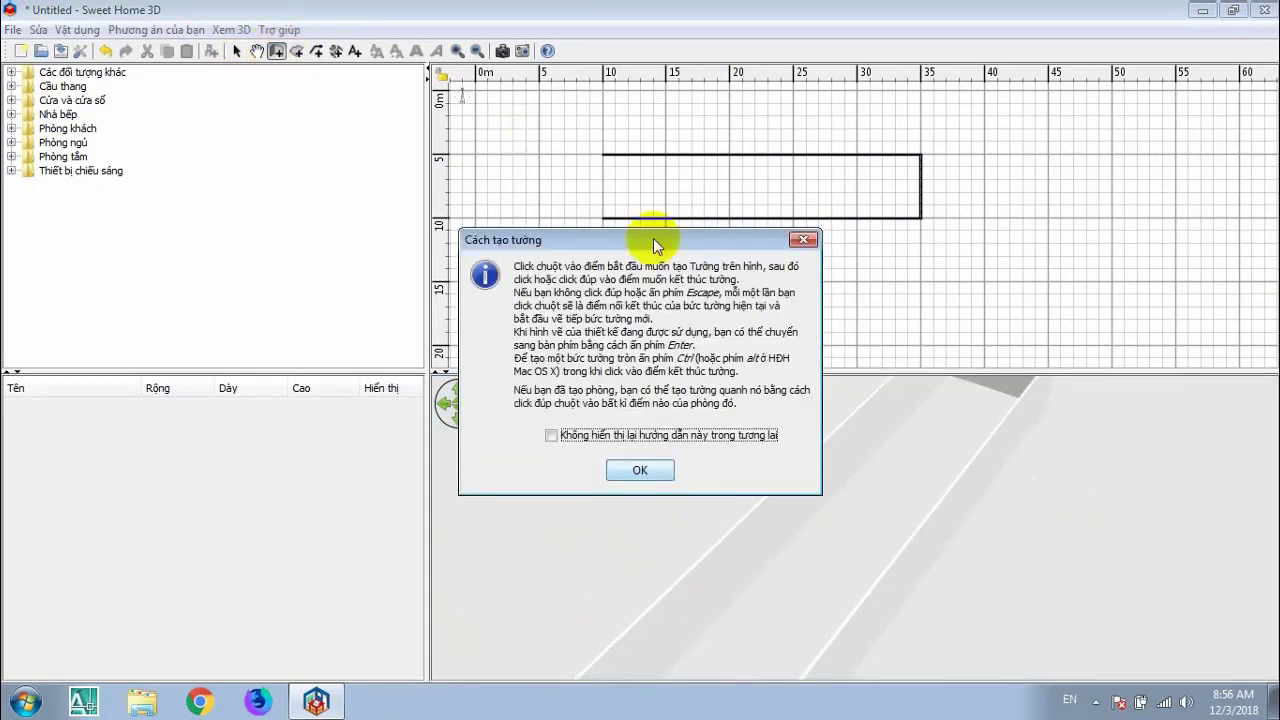
{"action": "left_click", "coordinate": [643, 470]}
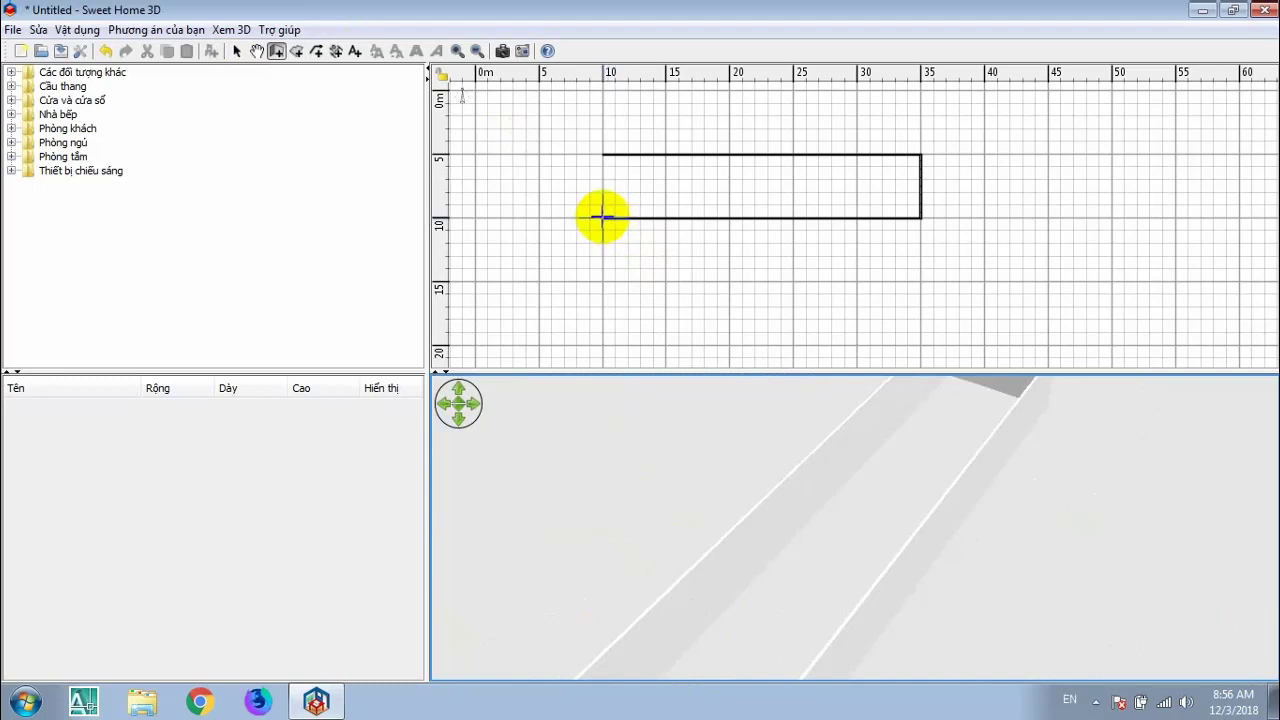
{"action": "left_click", "coordinate": [602, 216]}
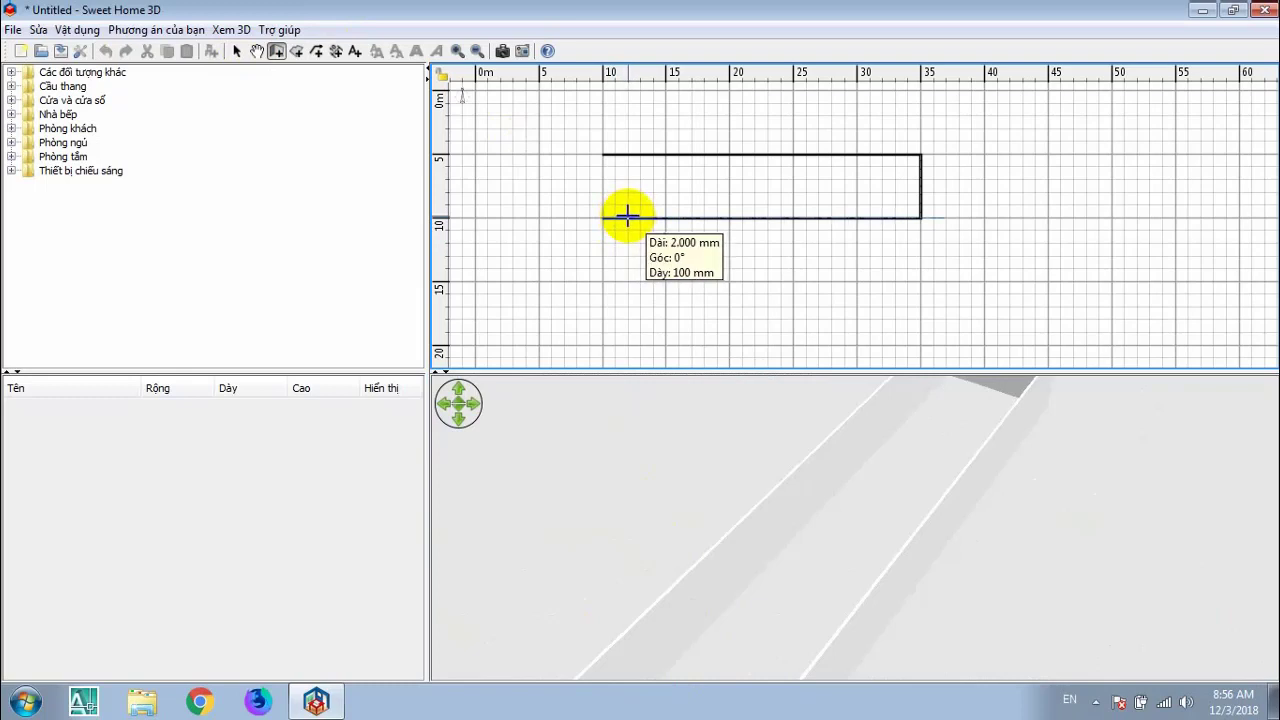
{"action": "left_click", "coordinate": [627, 216]}
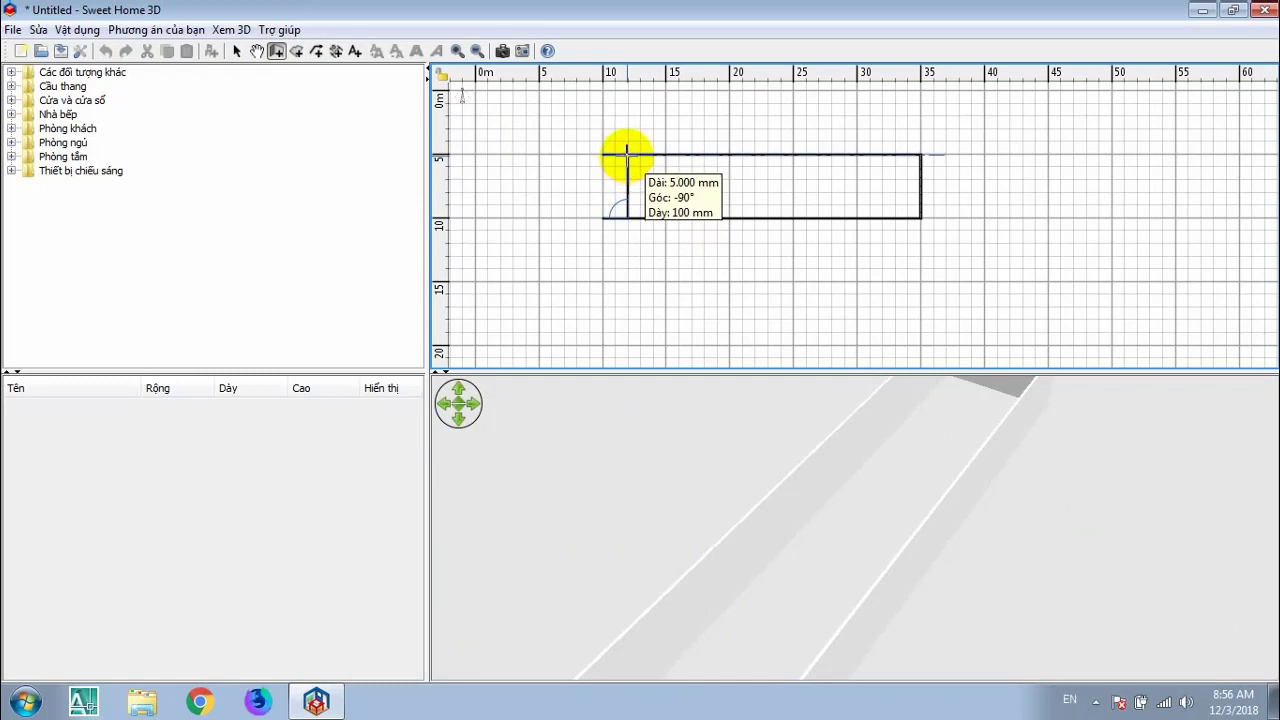
{"action": "double_click", "coordinate": [629, 155]}
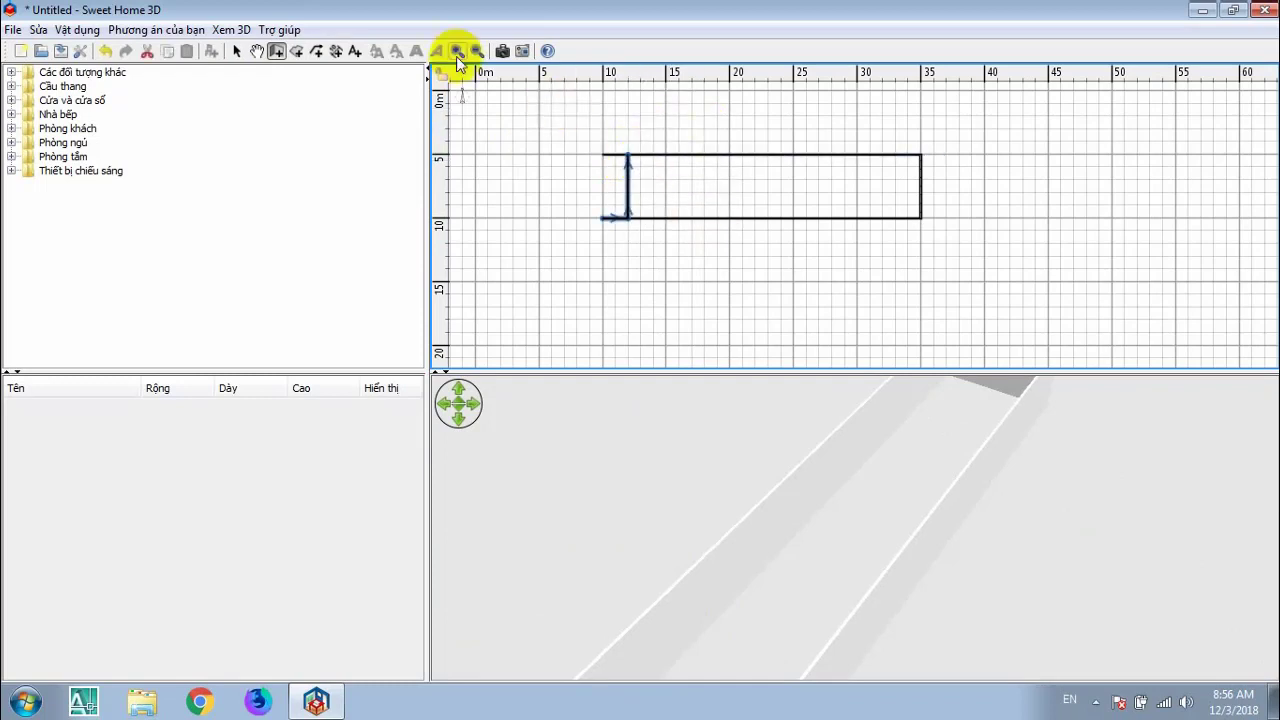
{"action": "left_click", "coordinate": [237, 51]}
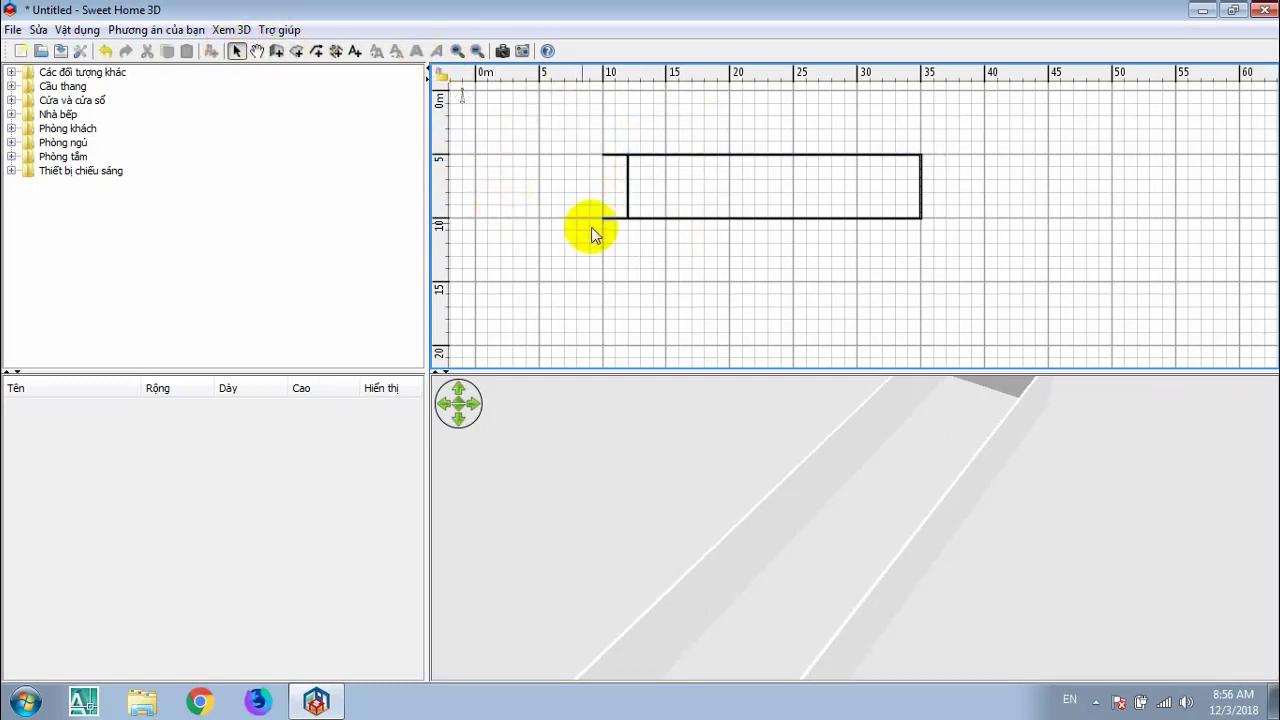
{"action": "left_click_drag", "start_coordinate": [780, 491], "coordinate": [808, 475]}
{"action": "left_click", "coordinate": [296, 50]}
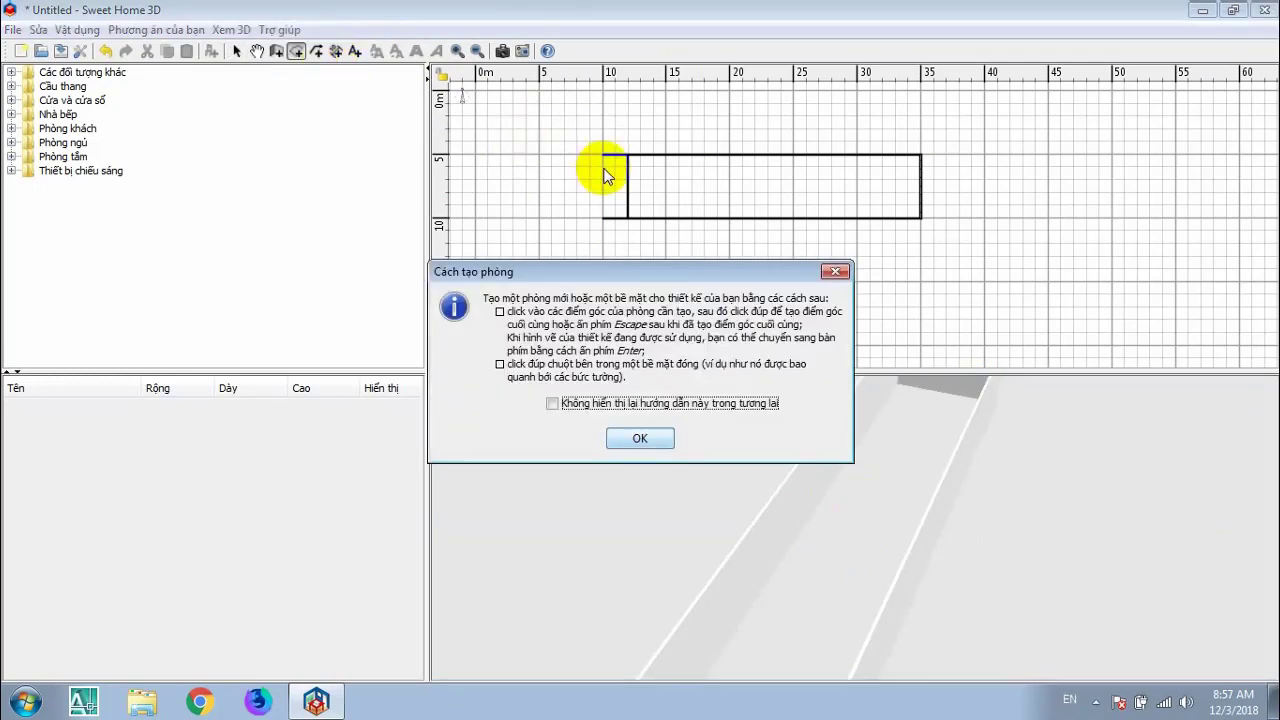
{"action": "left_click", "coordinate": [636, 440]}
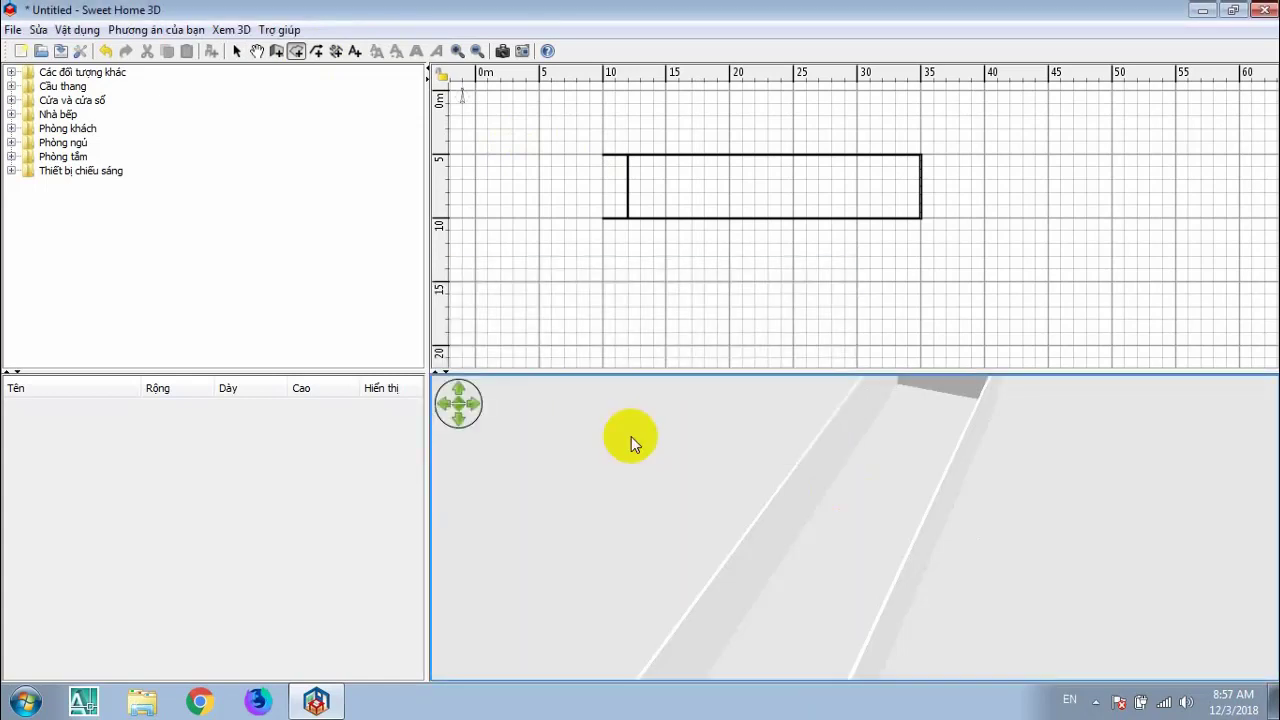
{"action": "left_click_drag", "start_coordinate": [831, 494], "coordinate": [950, 390]}
{"action": "left_click", "coordinate": [239, 52]}
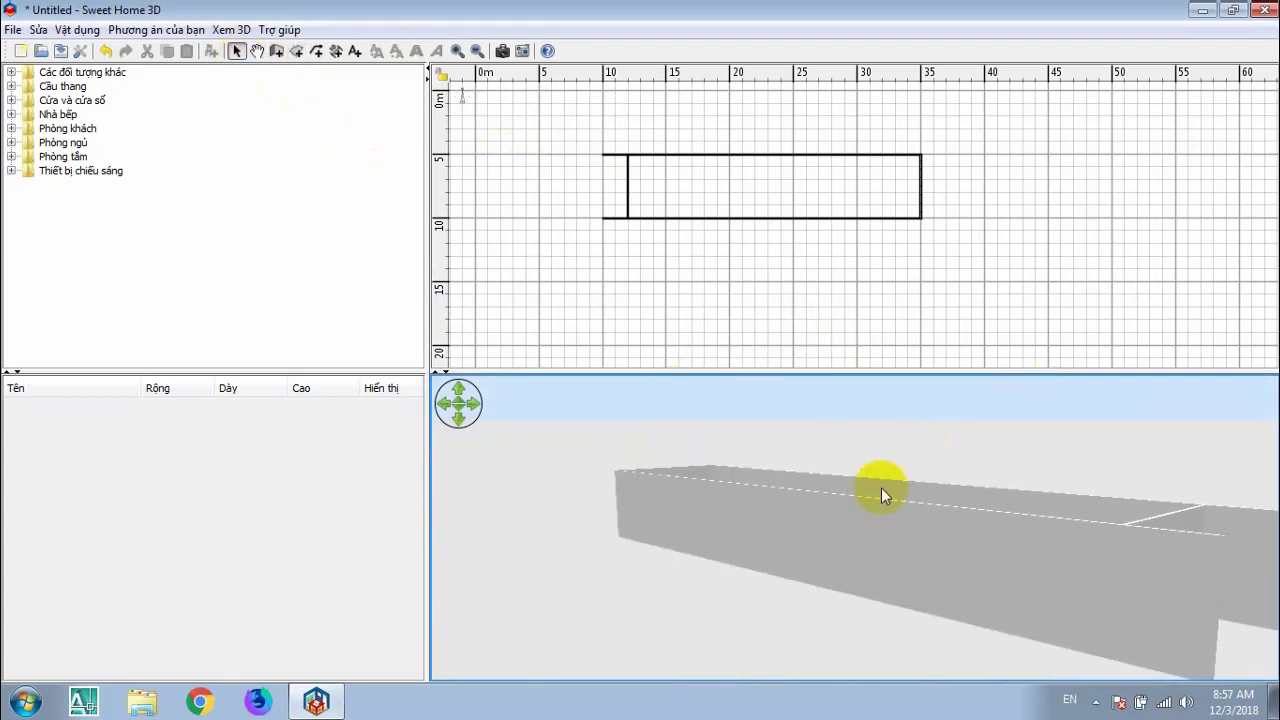
Step: Place the first Khung cửa door frame from the Cửa và cửa sổ category in the middle of the new cross wall
{"action": "left_click_drag", "start_coordinate": [880, 494], "coordinate": [760, 432]}
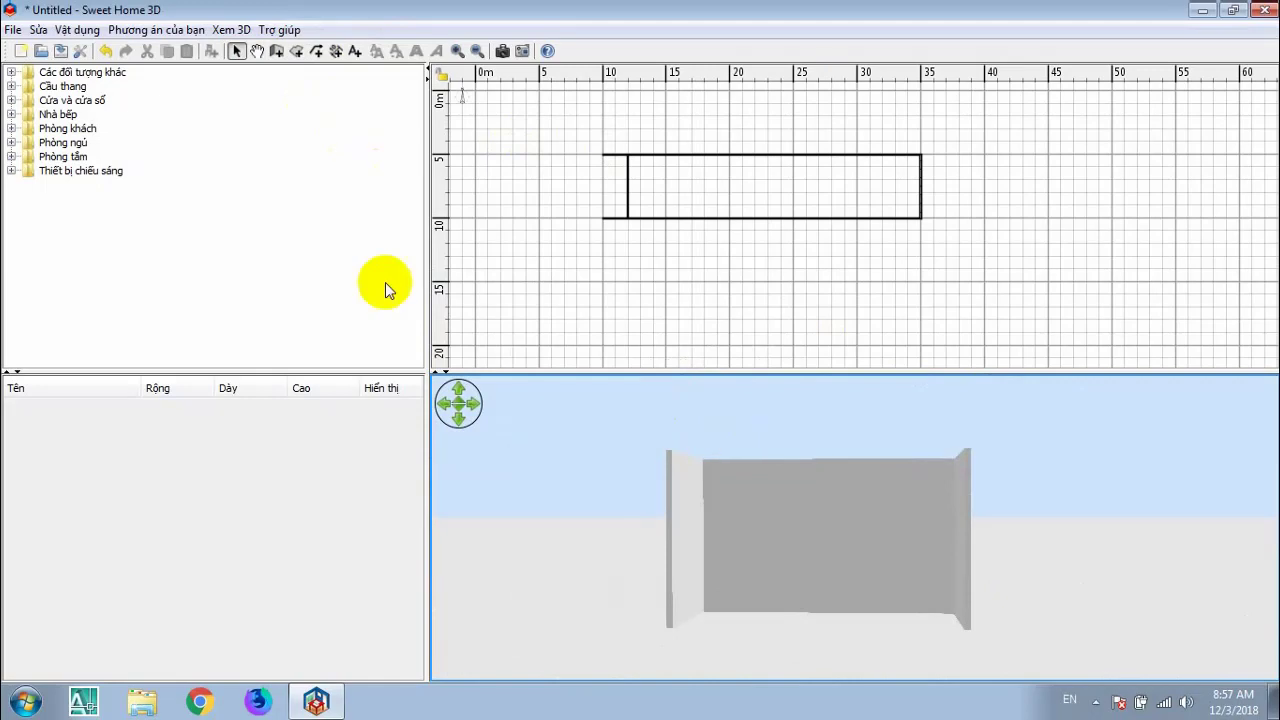
{"action": "left_click", "coordinate": [11, 100]}
{"action": "scroll", "coordinate": [92, 277], "scroll_direction": "down", "scroll_amount": 5}
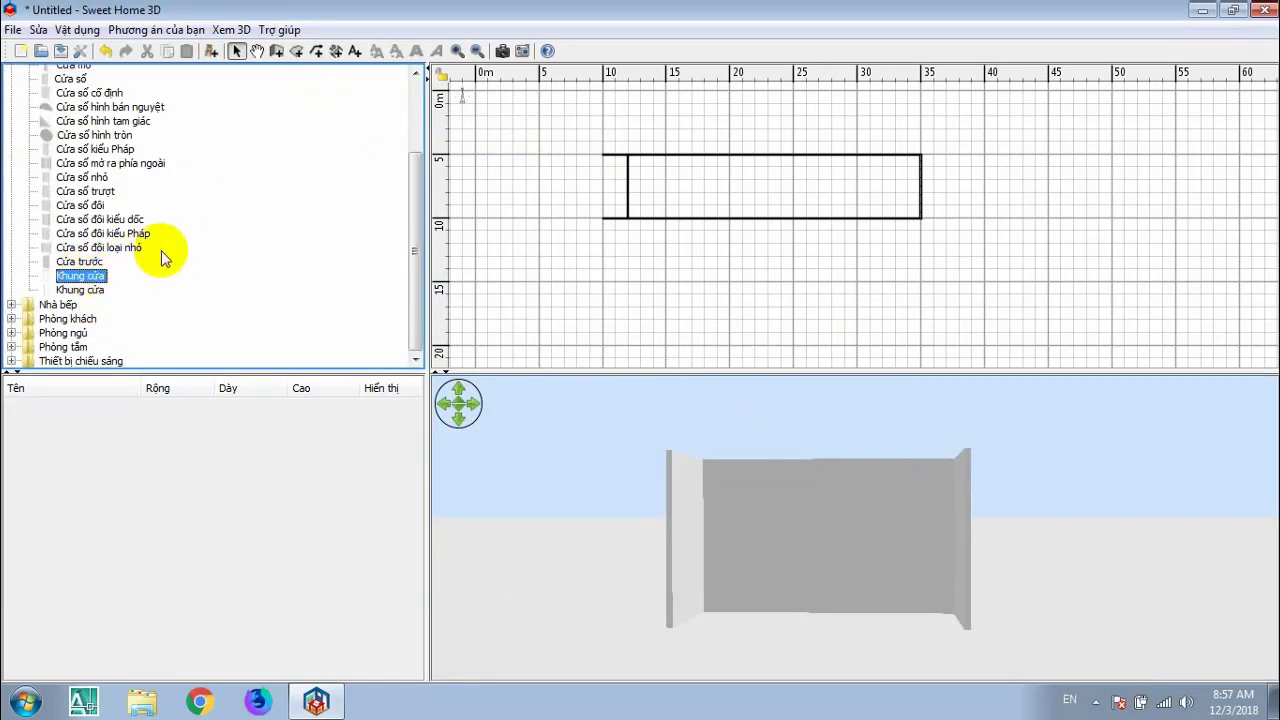
{"action": "left_click", "coordinate": [92, 276]}
{"action": "left_click_drag", "start_coordinate": [92, 276], "coordinate": [632, 186]}
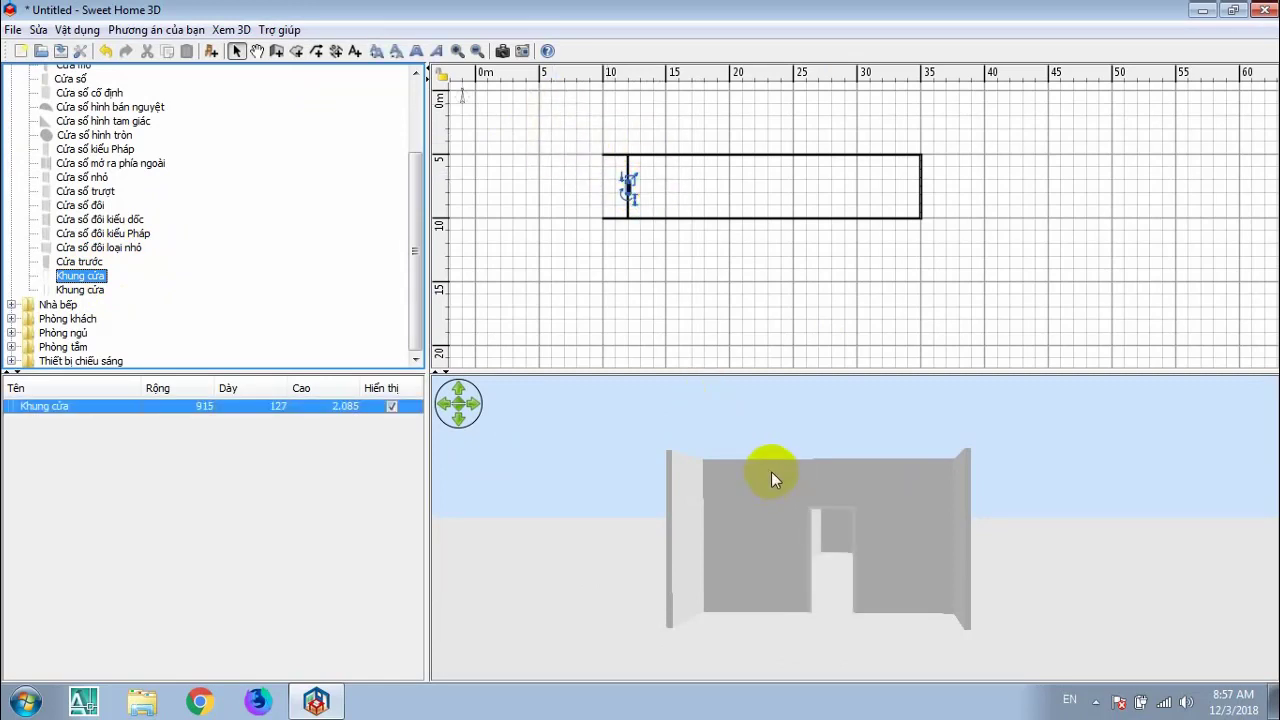
Step: Set the door frame's width to 3200 mm, depth to 100 mm and height to 2800 mm
{"action": "double_click", "coordinate": [628, 191]}
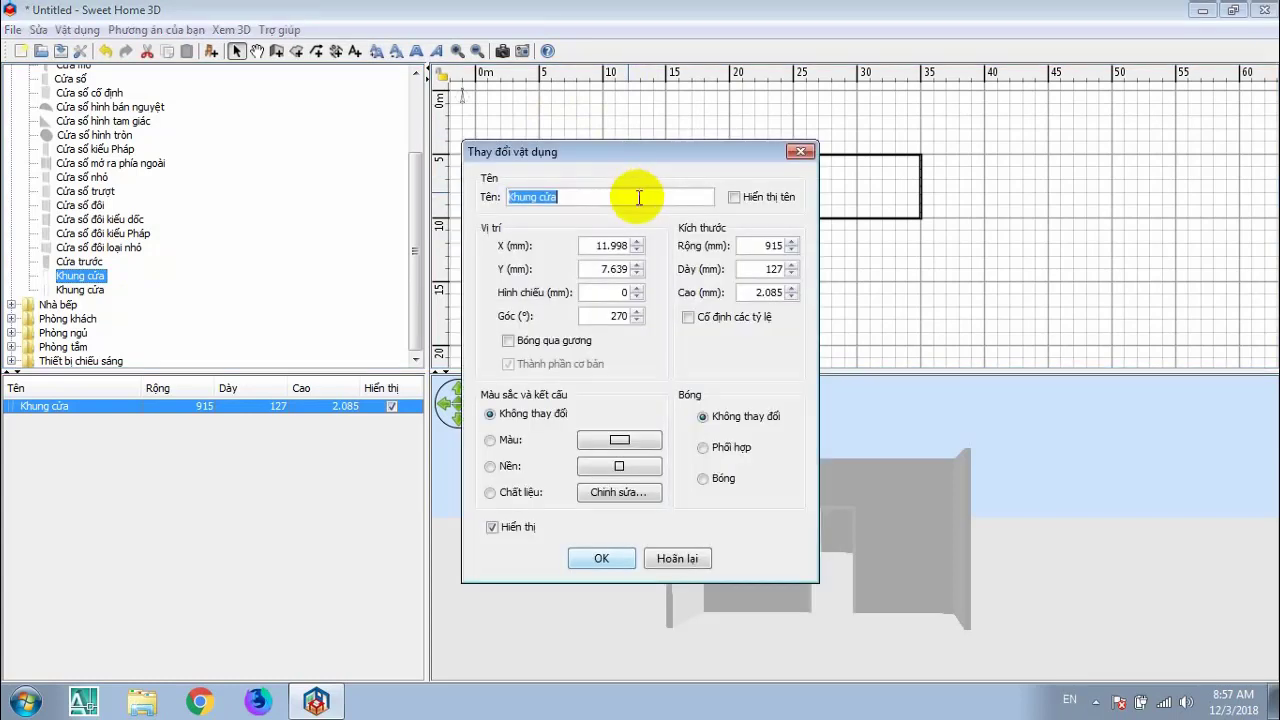
{"action": "left_click", "coordinate": [764, 243]}
{"action": "type", "text": "3200"}
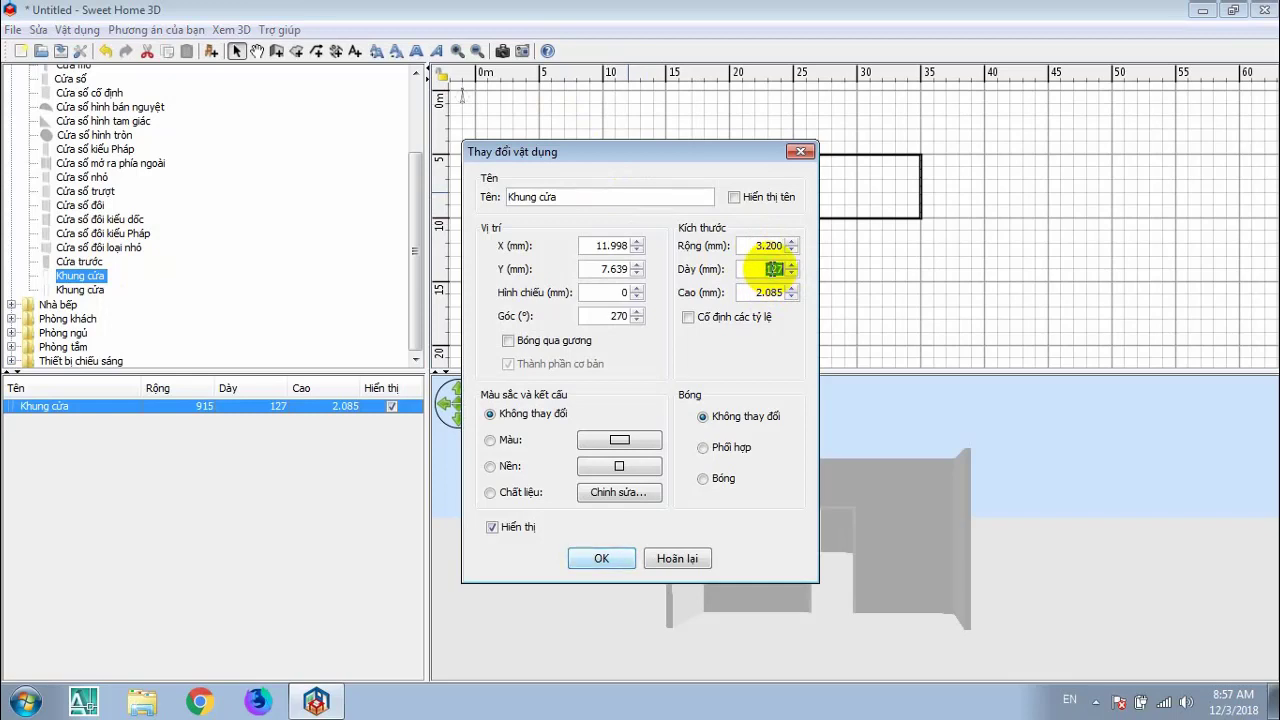
{"action": "left_click", "coordinate": [771, 290]}
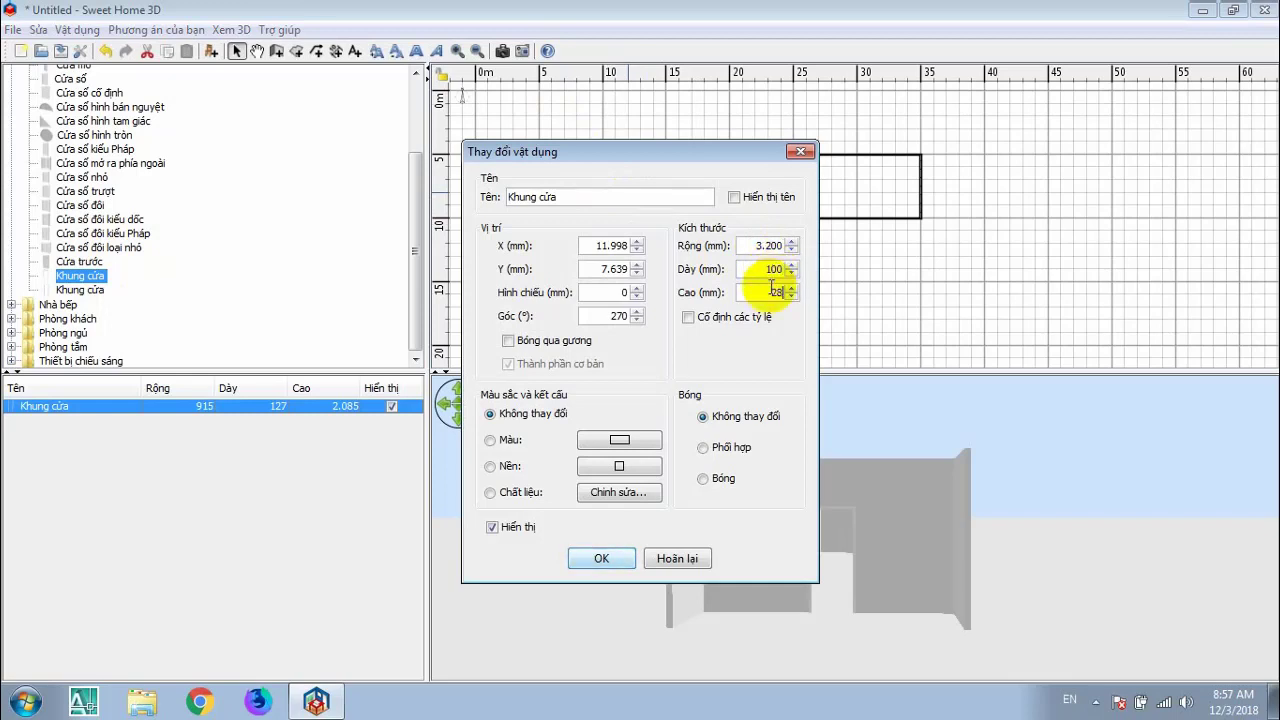
{"action": "type", "text": "2800"}
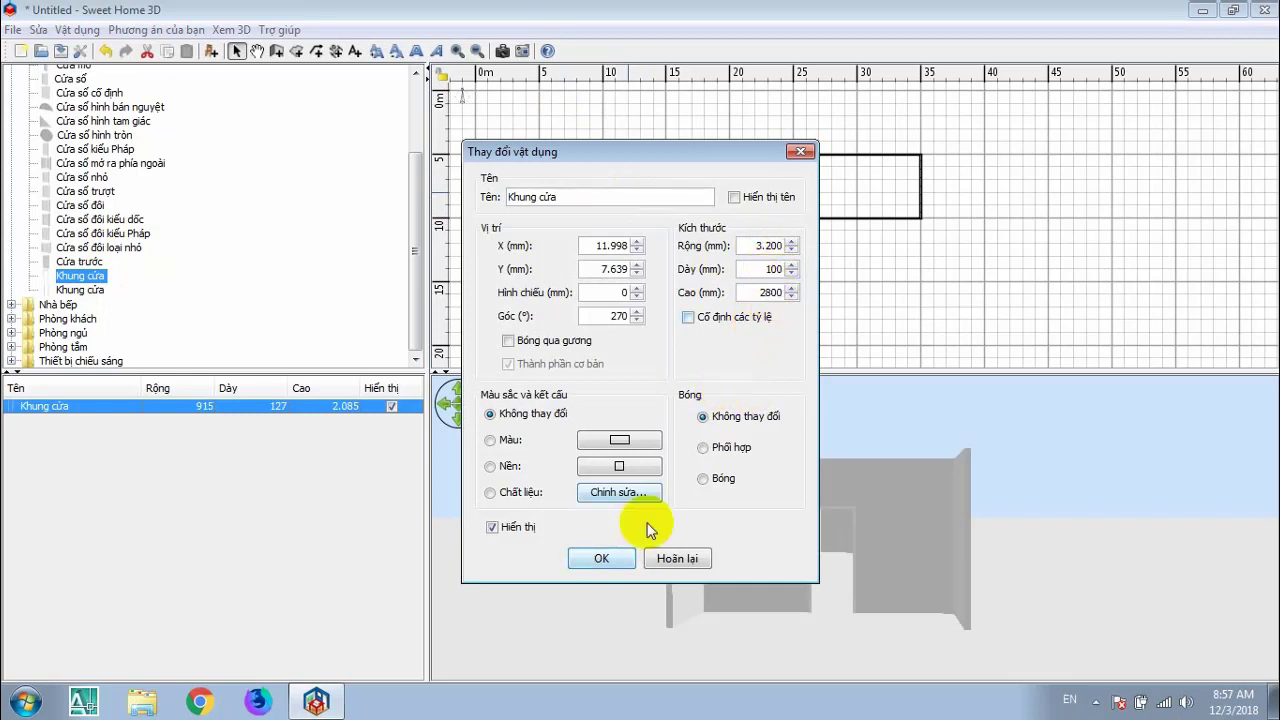
{"action": "left_click", "coordinate": [608, 558]}
Step: Set the height of the cross wall holding the door frame to 3300 mm
{"action": "left_click_drag", "start_coordinate": [800, 537], "coordinate": [814, 586]}
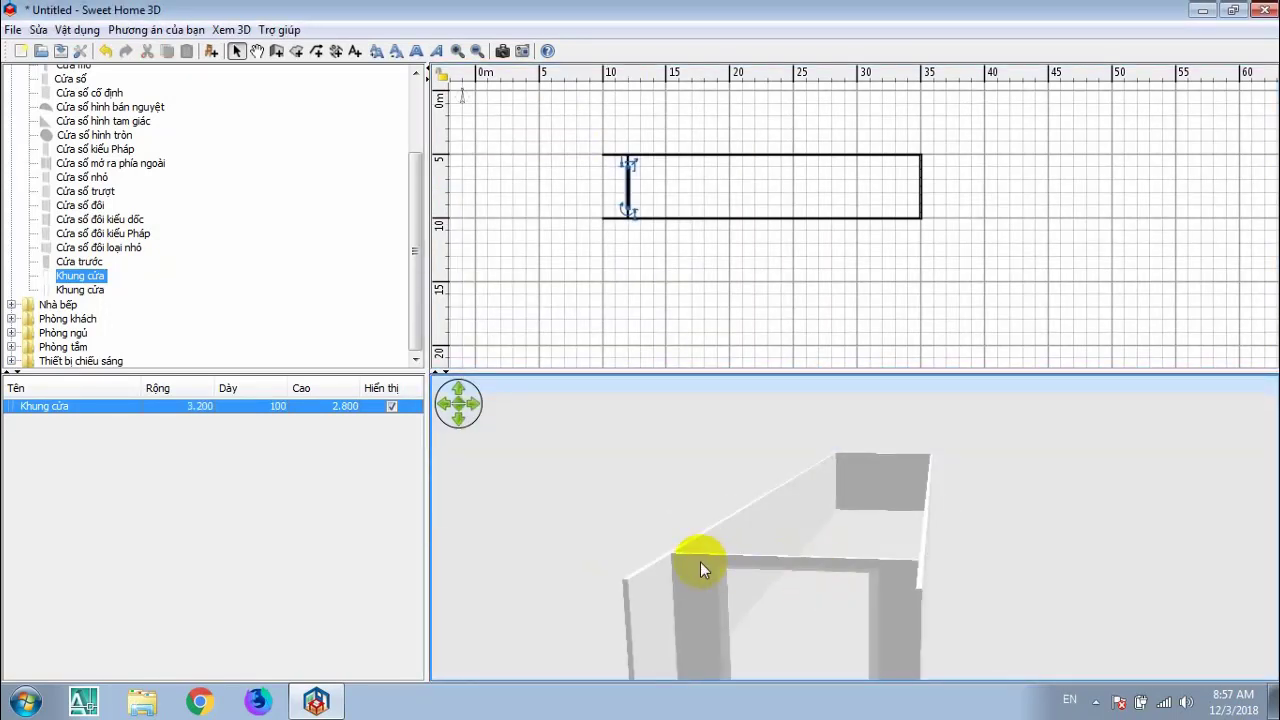
{"action": "double_click", "coordinate": [629, 165]}
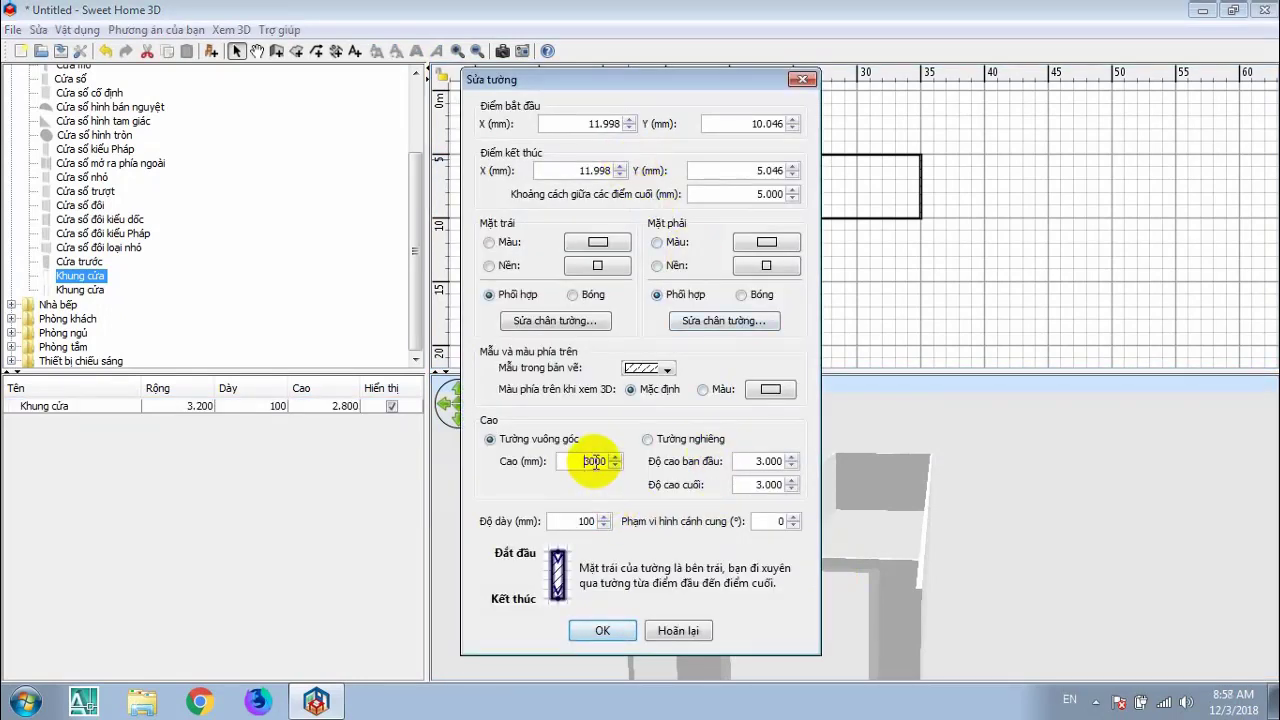
{"action": "left_click", "coordinate": [596, 630]}
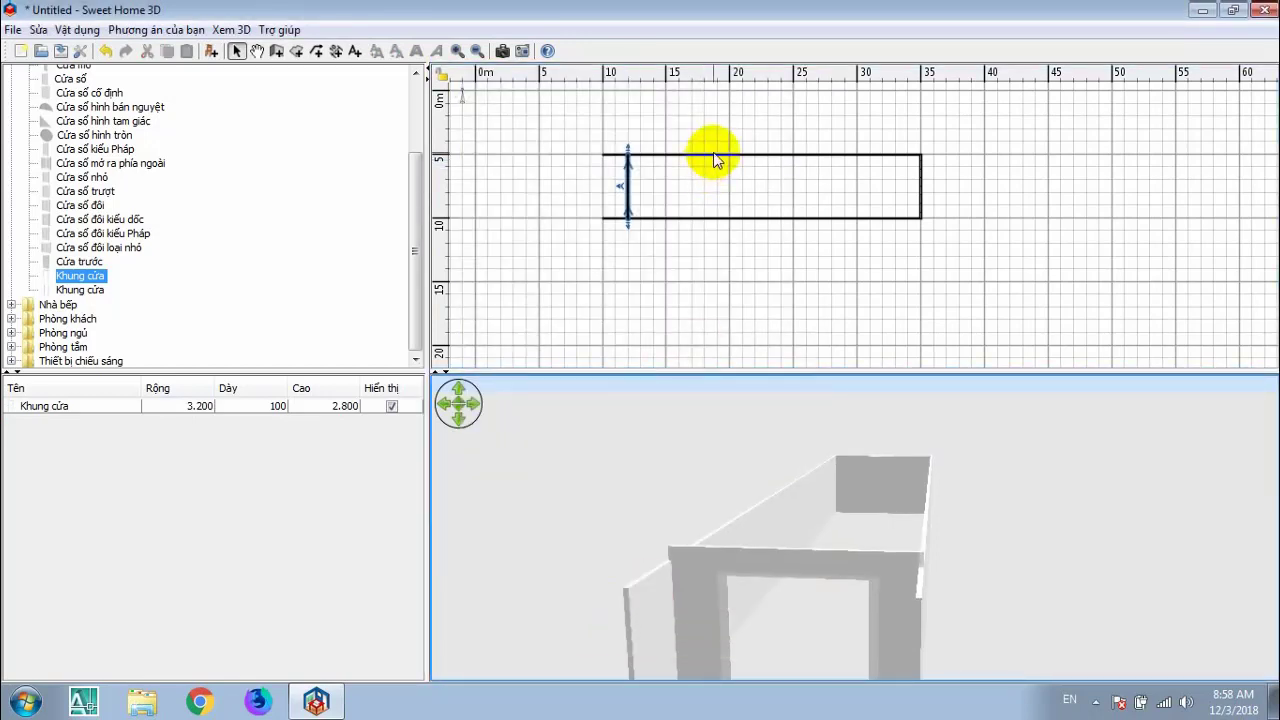
Step: Increase the heights of the upper long wall, the lower long wall and the far right end wall equally
{"action": "double_click", "coordinate": [714, 157]}
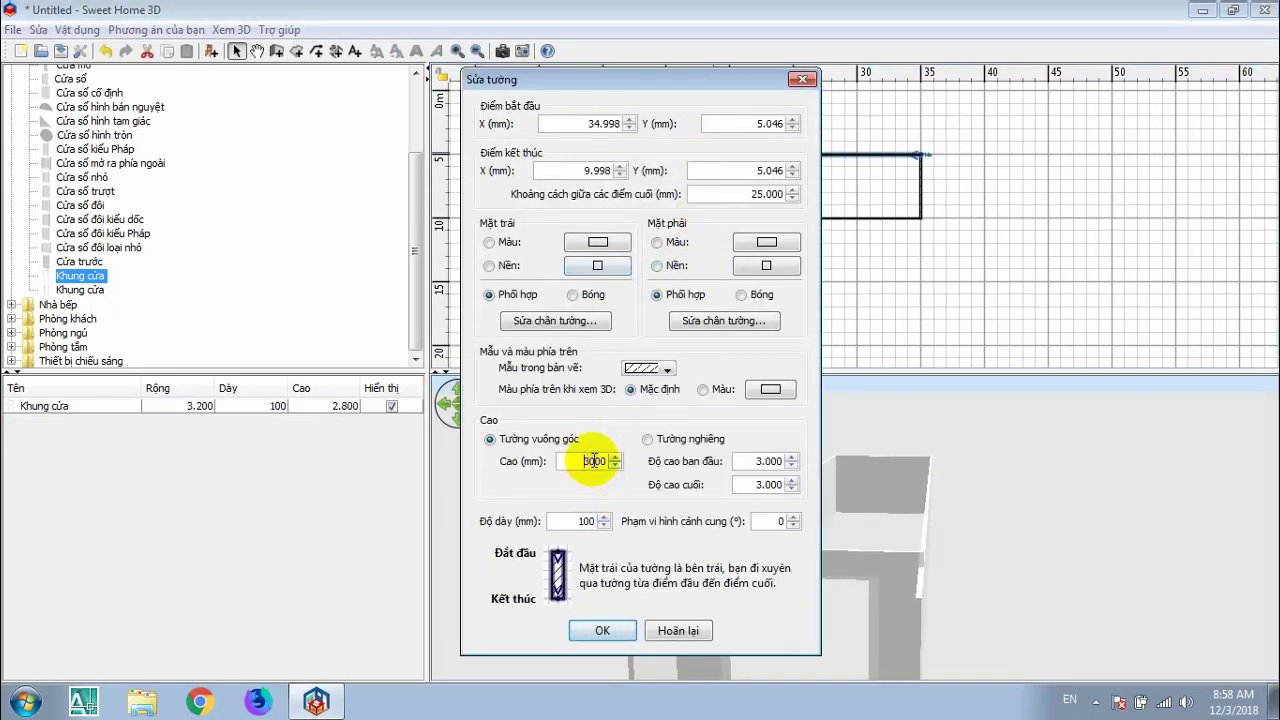
{"action": "left_click", "coordinate": [604, 628]}
{"action": "double_click", "coordinate": [777, 216]}
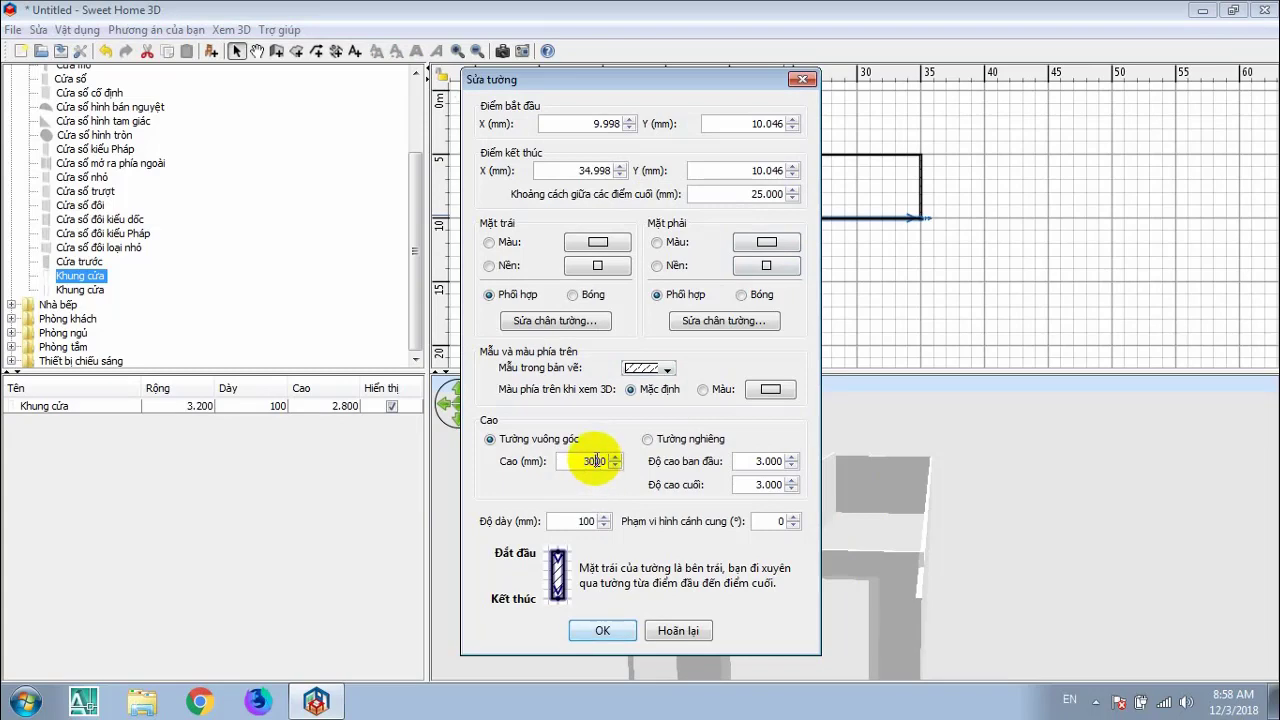
{"action": "left_click", "coordinate": [602, 630]}
{"action": "double_click", "coordinate": [920, 183]}
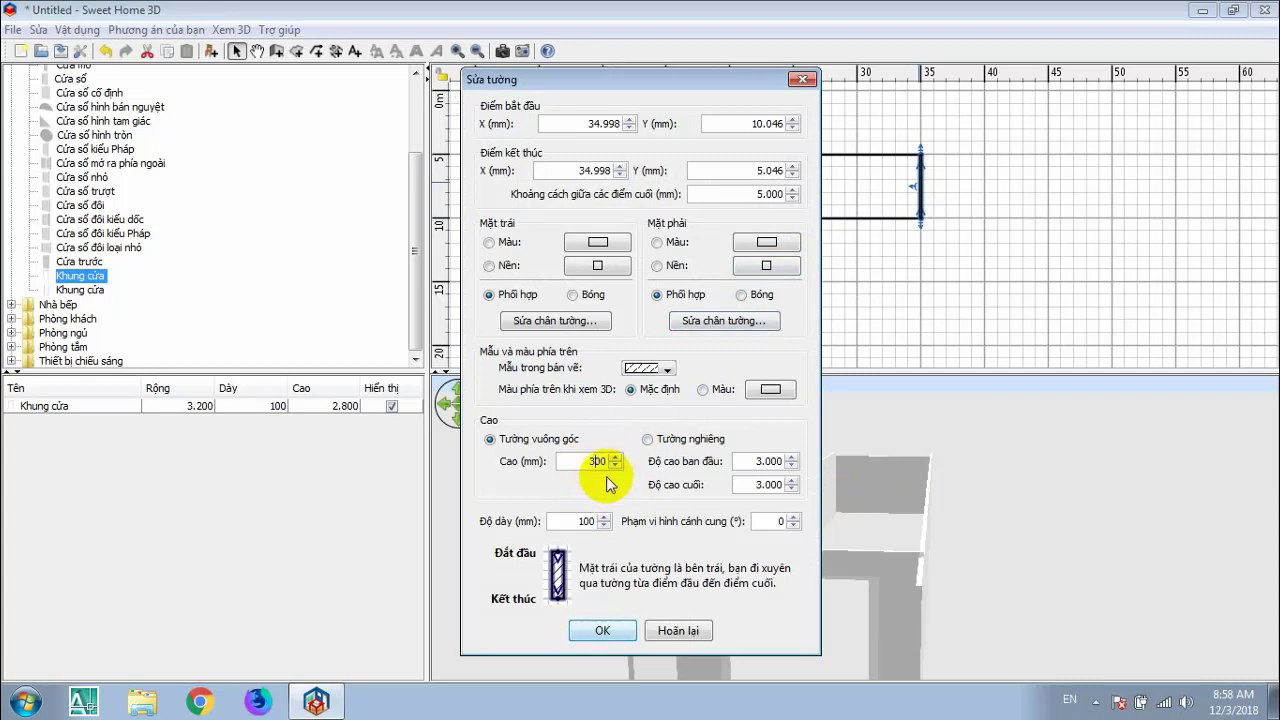
{"action": "type", "text": "300"}
{"action": "left_click", "coordinate": [602, 630]}
Step: Lower the cross wall to match the surrounding walls and set the default height of new walls to 3200 mm
{"action": "left_click_drag", "start_coordinate": [606, 628], "coordinate": [857, 539]}
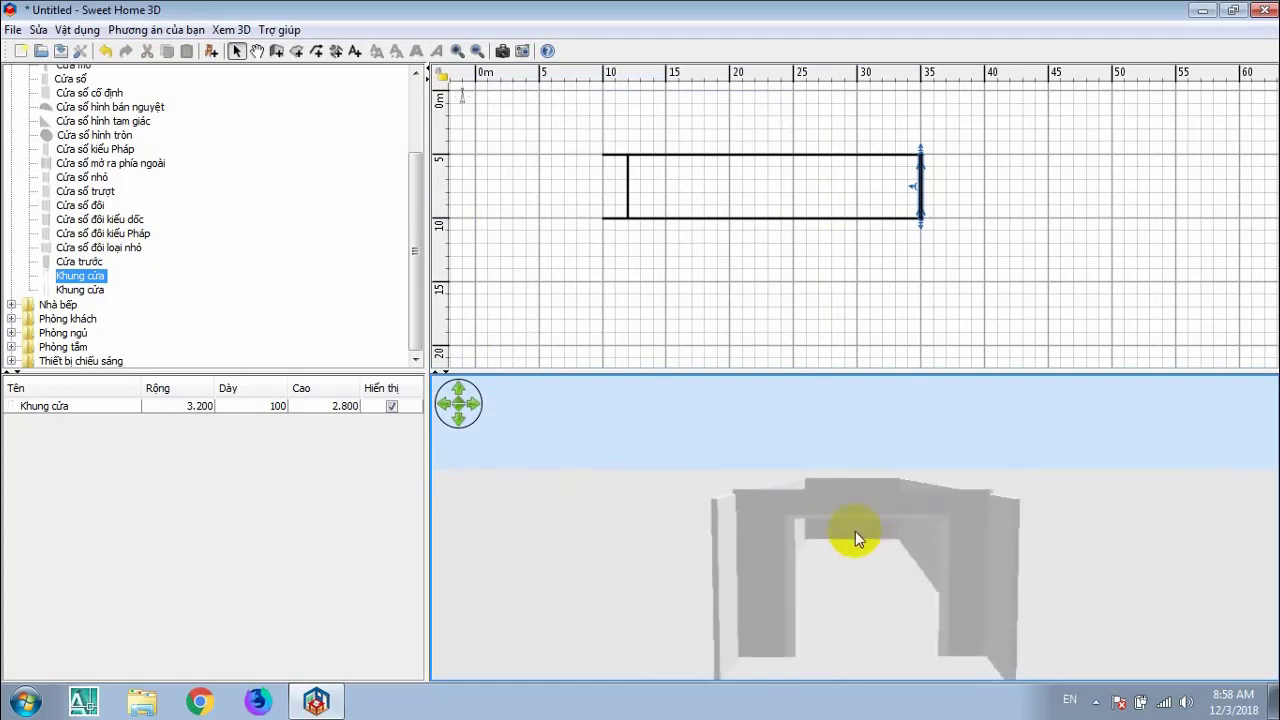
{"action": "double_click", "coordinate": [630, 170]}
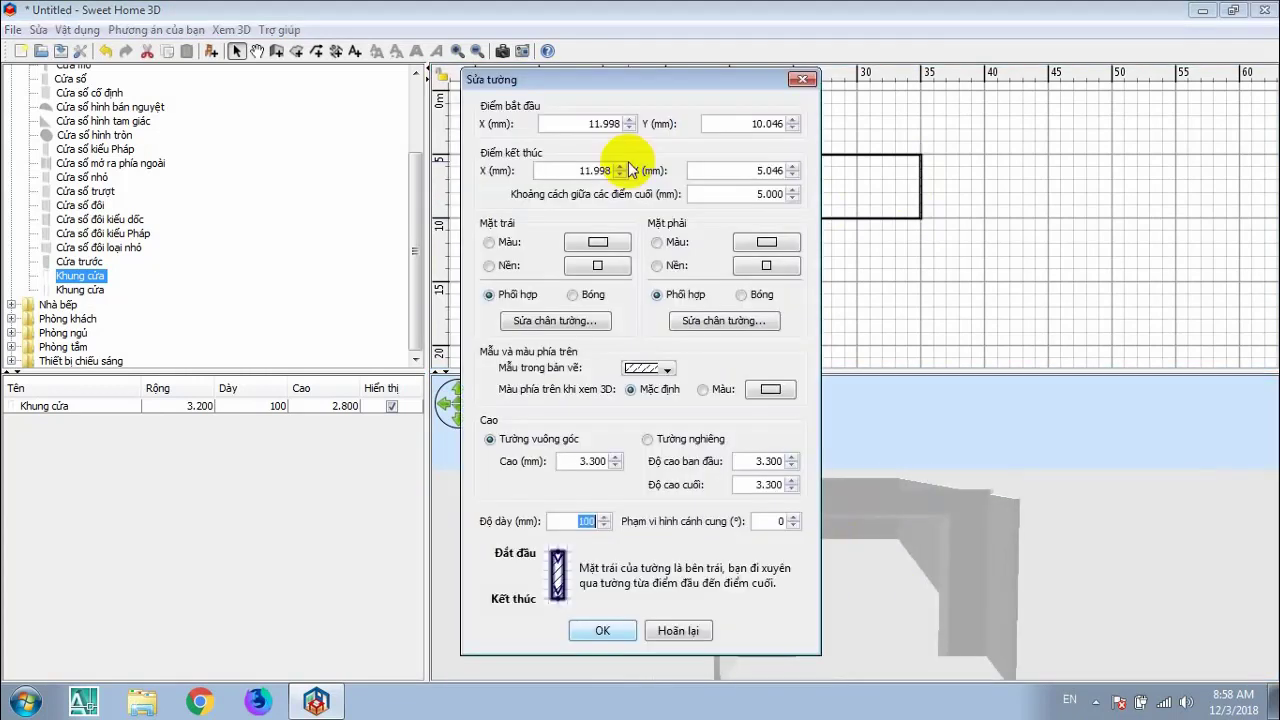
{"action": "left_click", "coordinate": [600, 461]}
{"action": "type", "text": "300"}
{"action": "left_click", "coordinate": [602, 630]}
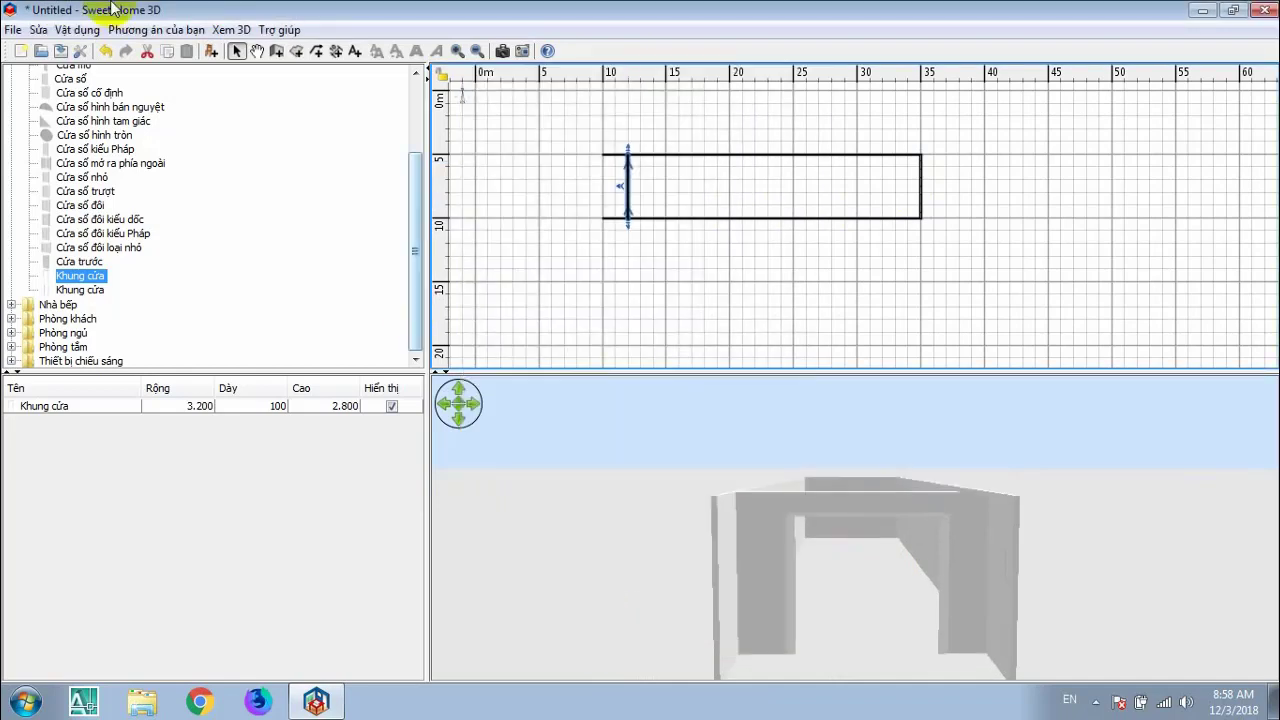
{"action": "left_click", "coordinate": [79, 55]}
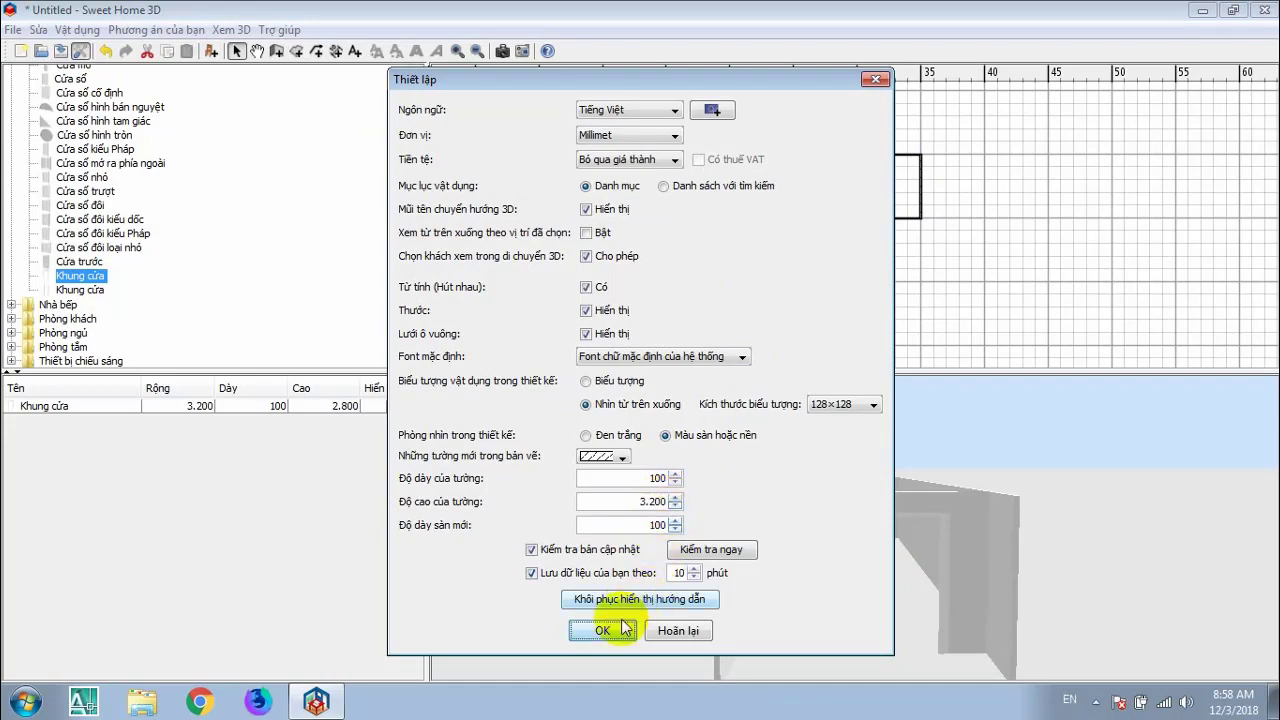
{"action": "left_click", "coordinate": [602, 630]}
Step: Try to shift the cross wall containing the door frame slightly toward the upper wall
{"action": "left_click_drag", "start_coordinate": [938, 556], "coordinate": [885, 545]}
{"action": "left_click", "coordinate": [457, 51]}
{"action": "left_click", "coordinate": [457, 51]}
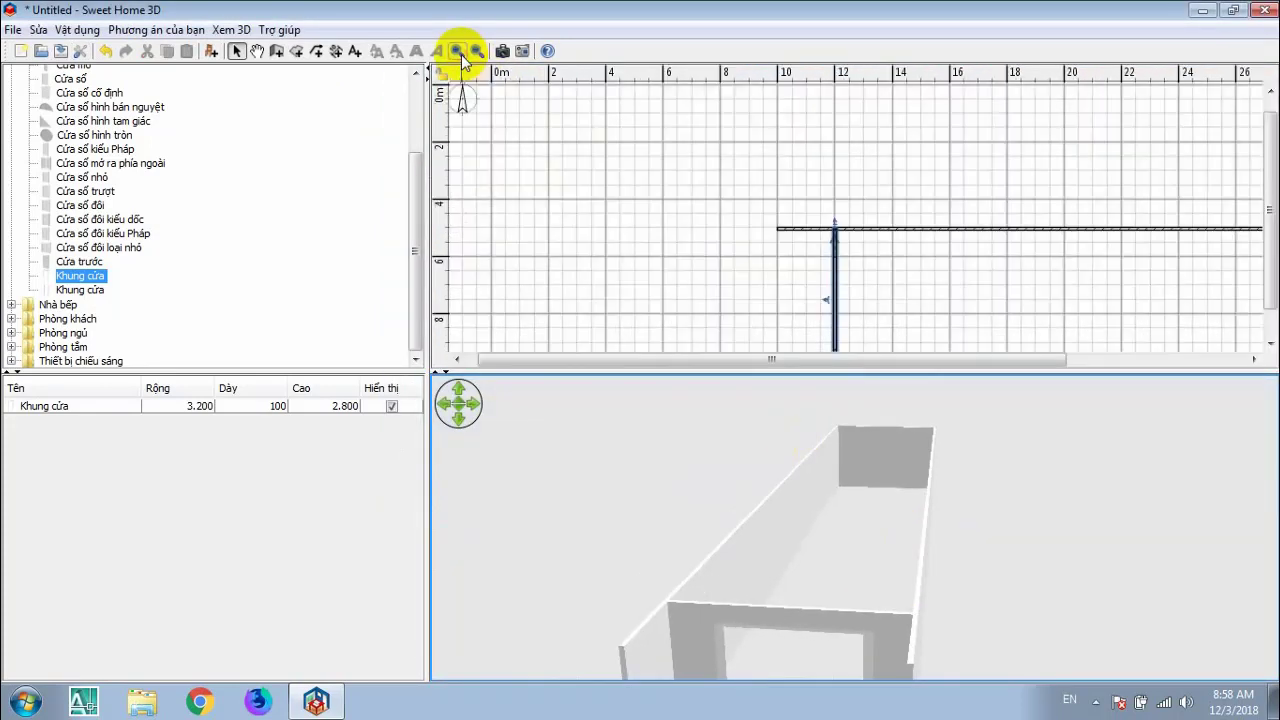
{"action": "left_click", "coordinate": [457, 51]}
{"action": "scroll", "coordinate": [782, 254], "scroll_direction": "down", "scroll_amount": 3}
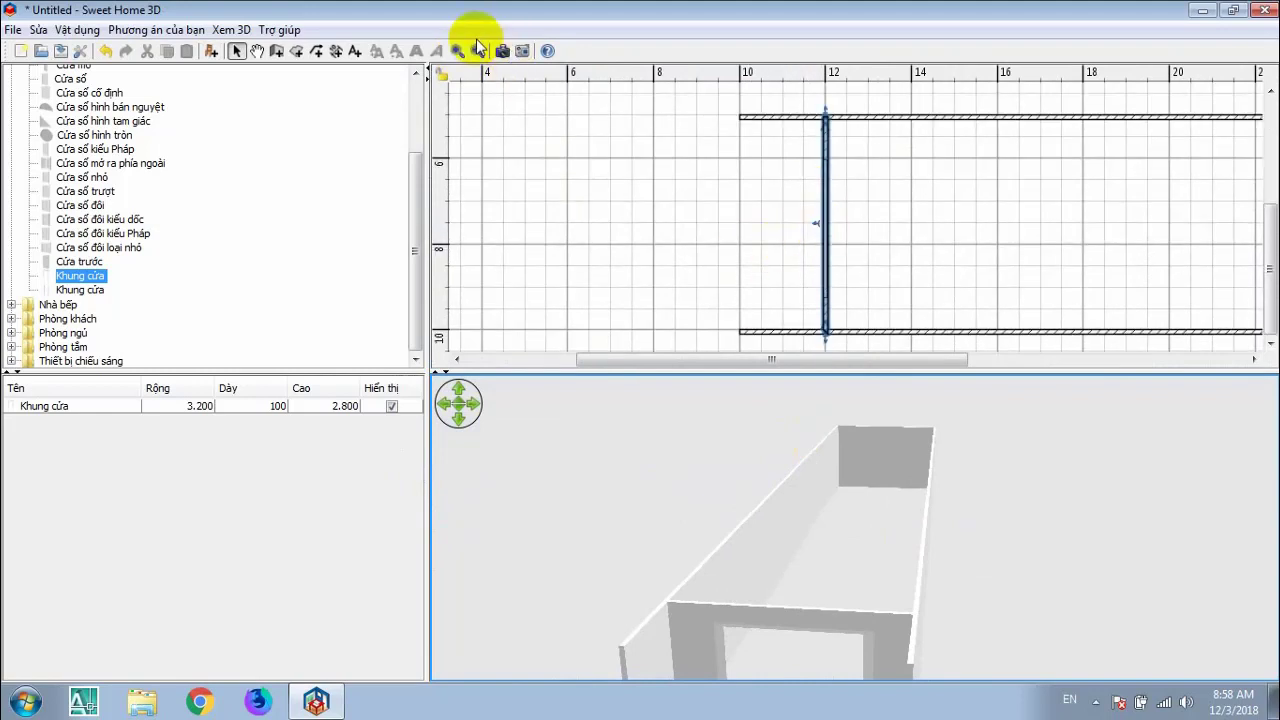
{"action": "left_click", "coordinate": [457, 51]}
{"action": "scroll", "coordinate": [700, 210], "scroll_direction": "down", "scroll_amount": 4}
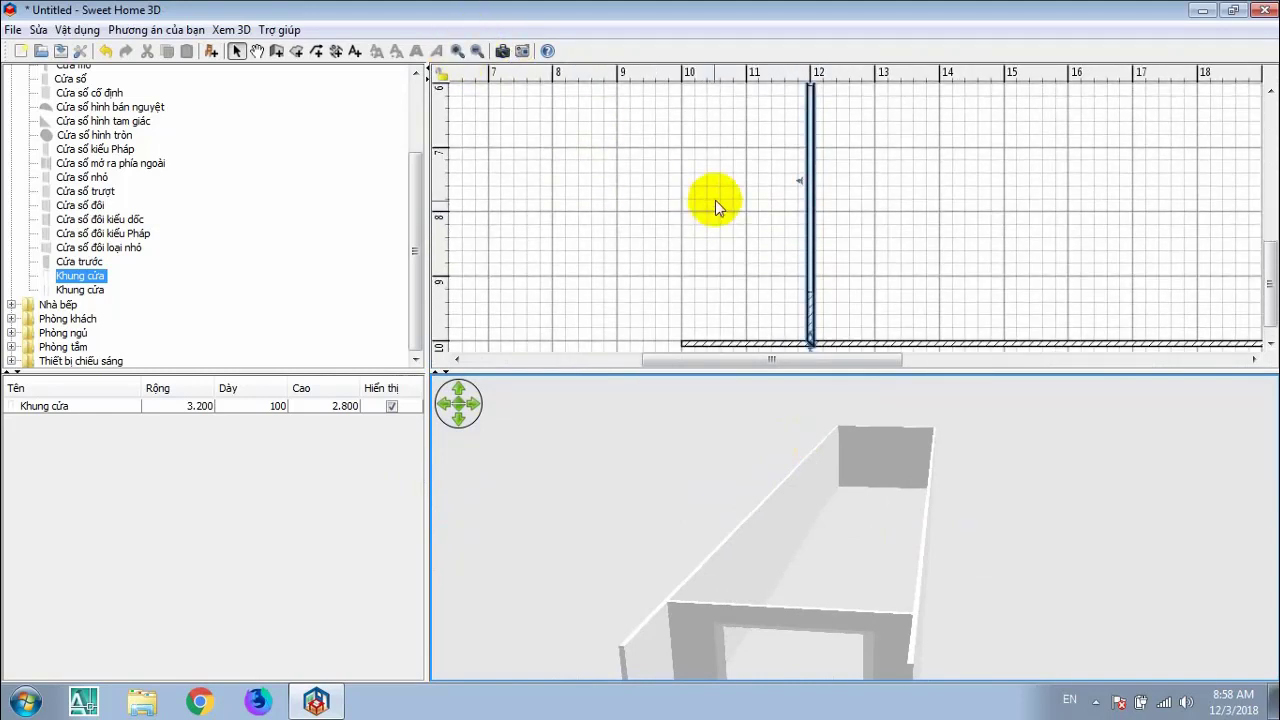
{"action": "left_click", "coordinate": [477, 51]}
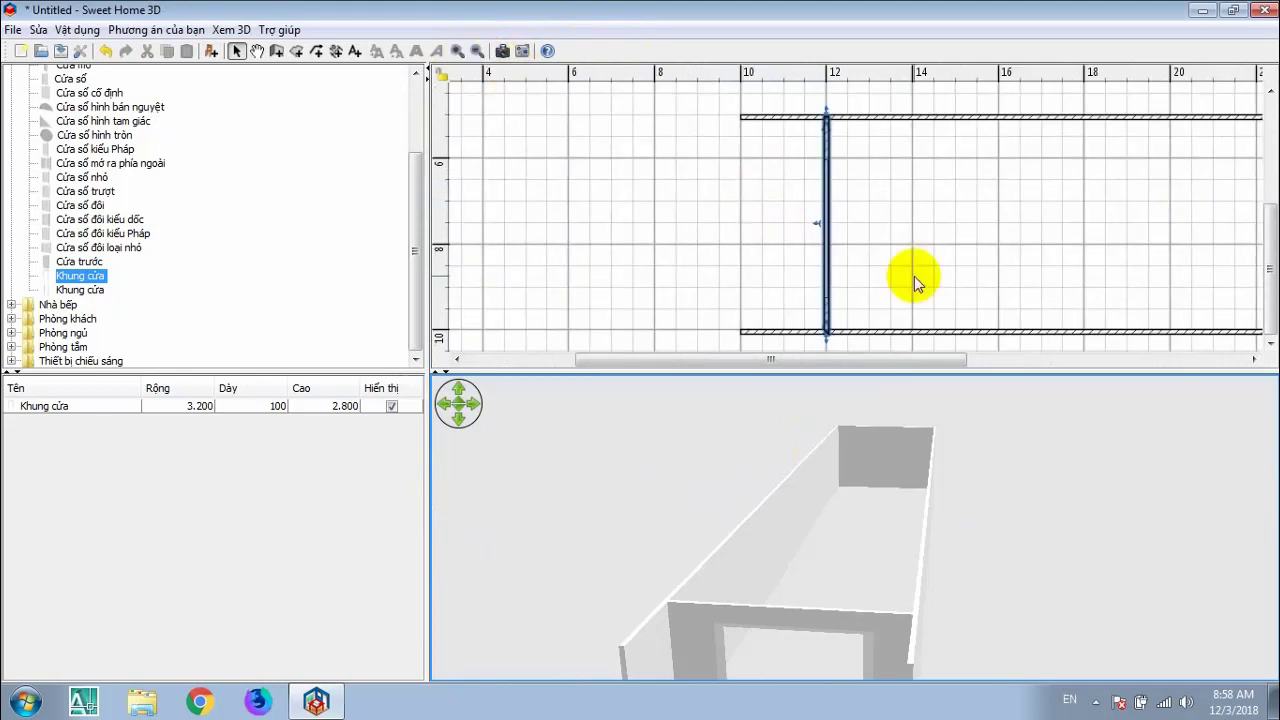
{"action": "left_click", "coordinate": [822, 222]}
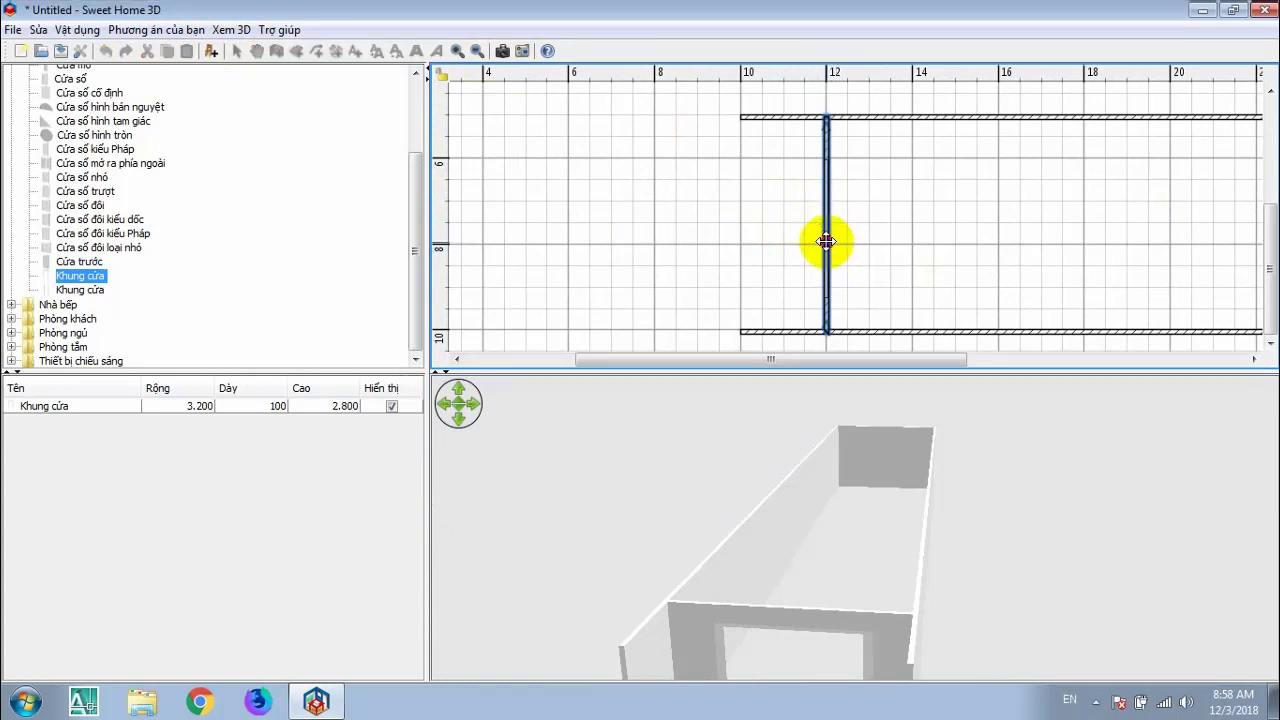
{"action": "left_click_drag", "start_coordinate": [826, 241], "coordinate": [826, 236]}
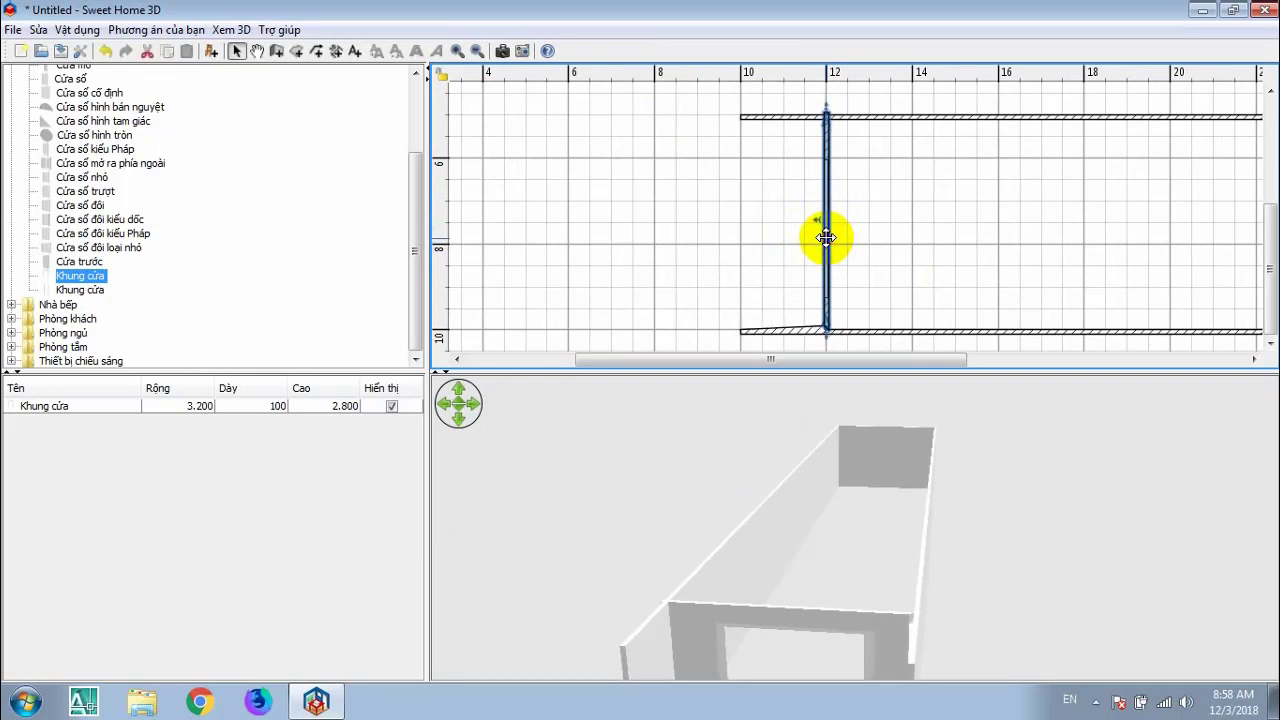
Step: Slide the door frame along the cross wall to its middle, about 850 mm from each long wall
{"action": "left_click", "coordinate": [824, 193]}
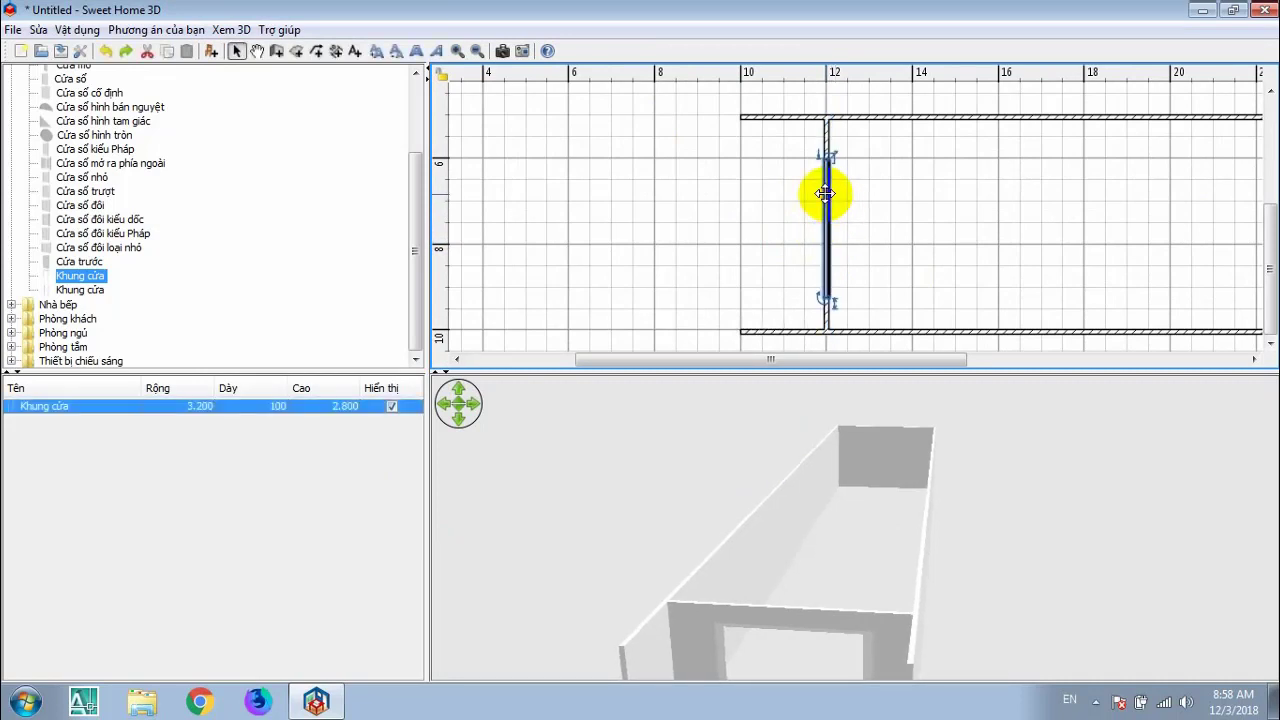
{"action": "left_click_drag", "start_coordinate": [830, 200], "coordinate": [828, 200]}
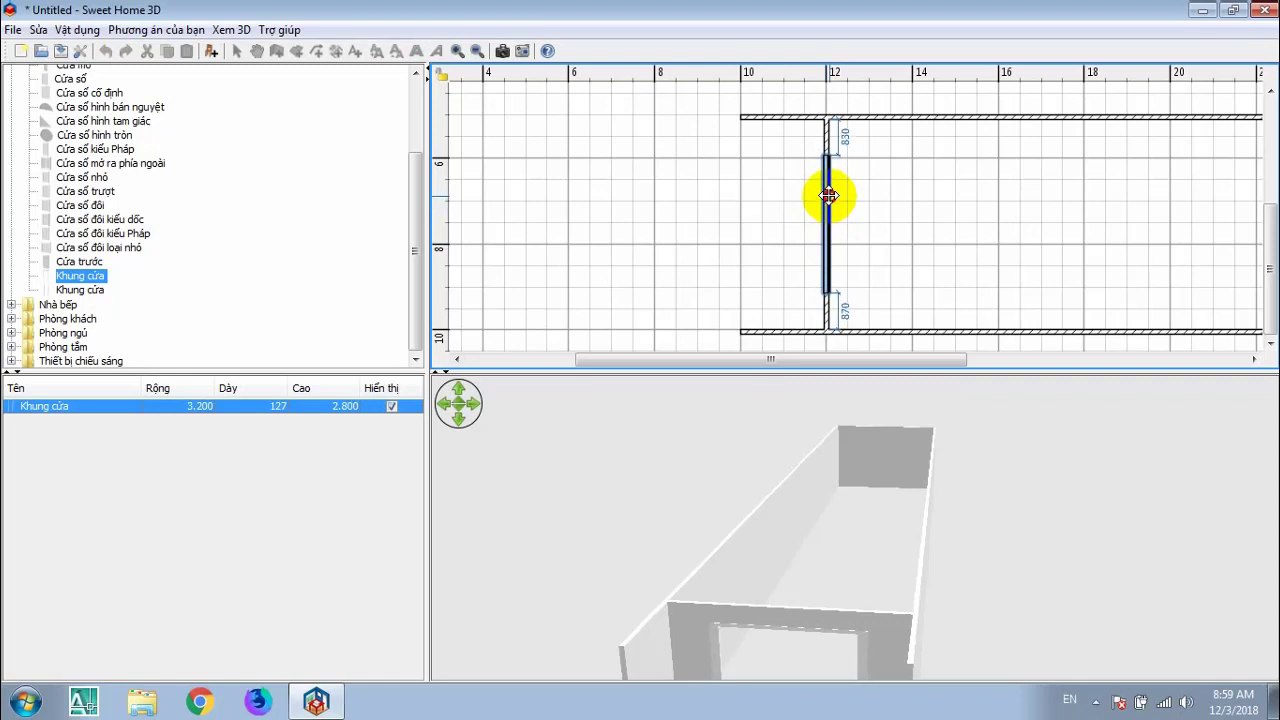
{"action": "left_click_drag", "start_coordinate": [828, 193], "coordinate": [828, 193]}
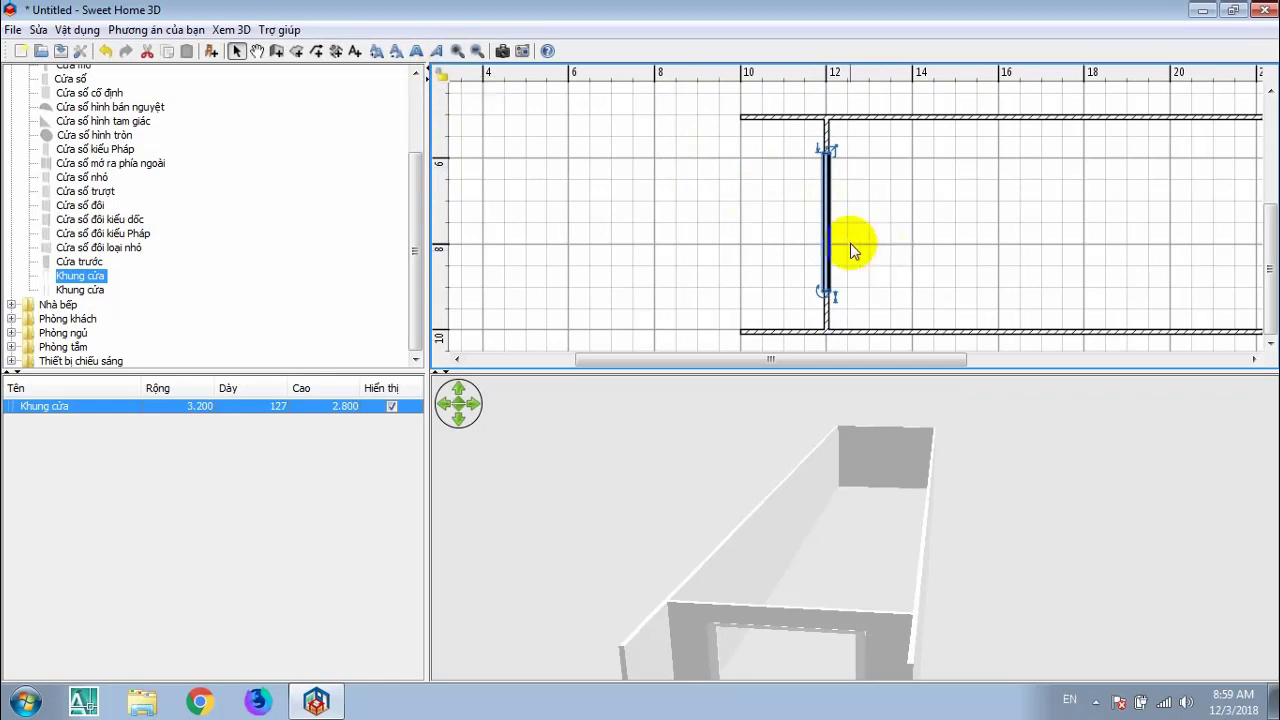
{"action": "left_click_drag", "start_coordinate": [829, 223], "coordinate": [828, 226]}
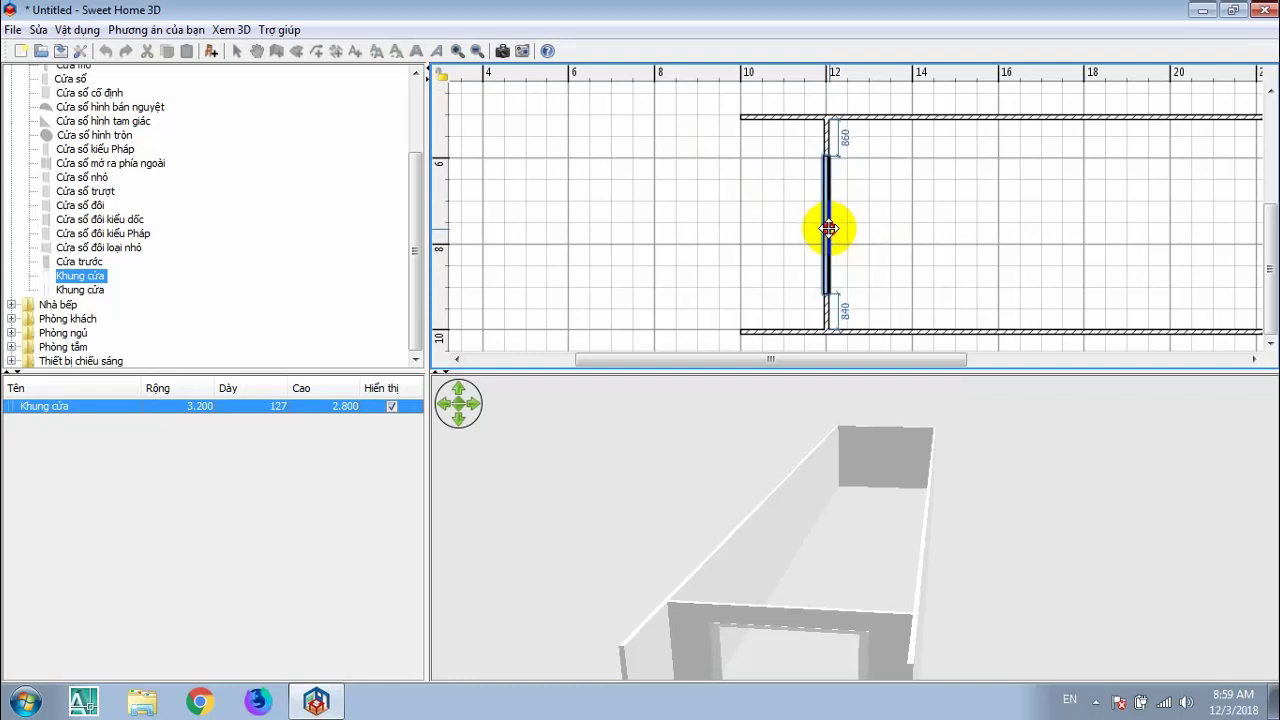
{"action": "left_click", "coordinate": [457, 51]}
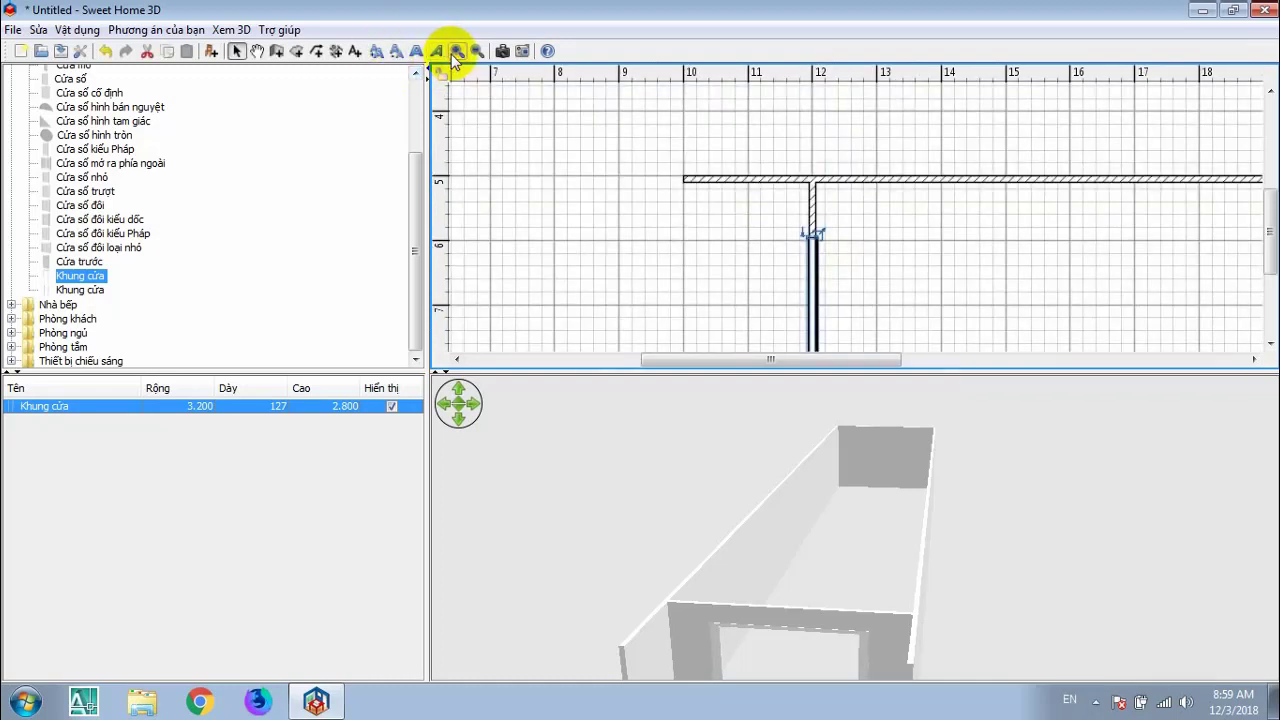
{"action": "left_click", "coordinate": [457, 51]}
{"action": "left_click_drag", "start_coordinate": [790, 294], "coordinate": [790, 293]}
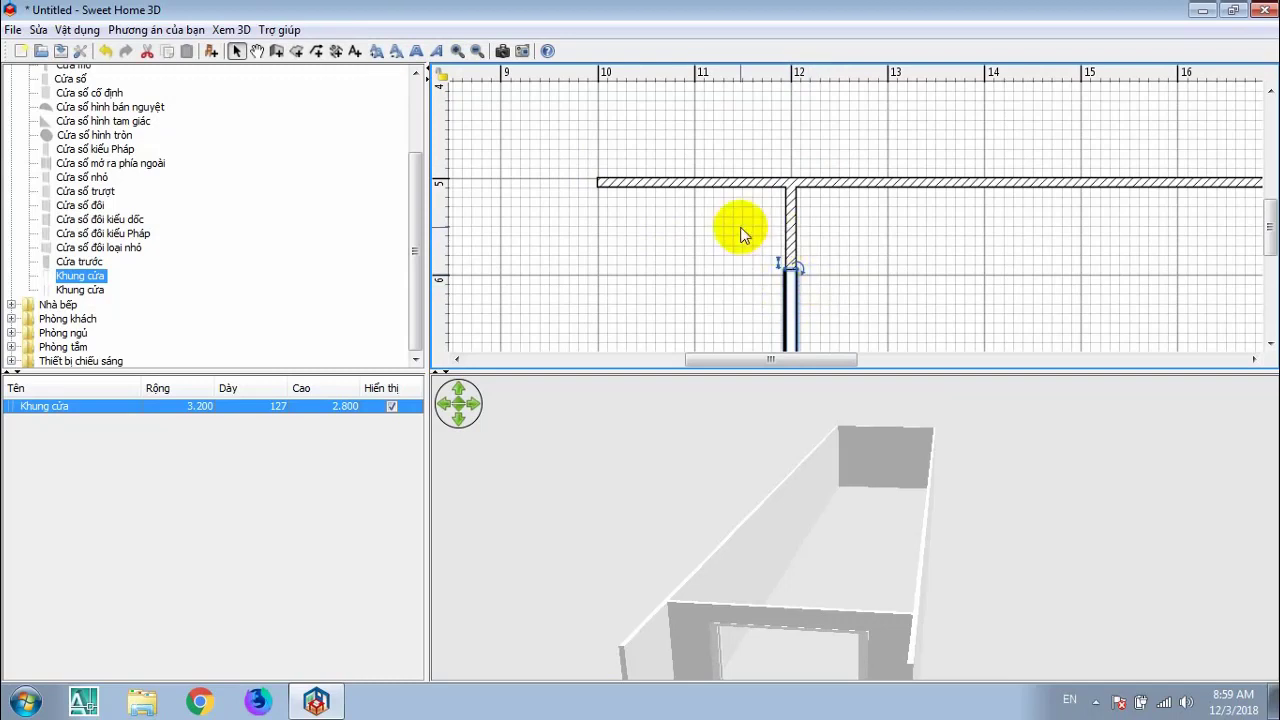
Step: Give the door frame the dark brown colour #381600 and inspect it in the 3D view
{"action": "left_click", "coordinate": [474, 52]}
{"action": "left_click", "coordinate": [474, 52]}
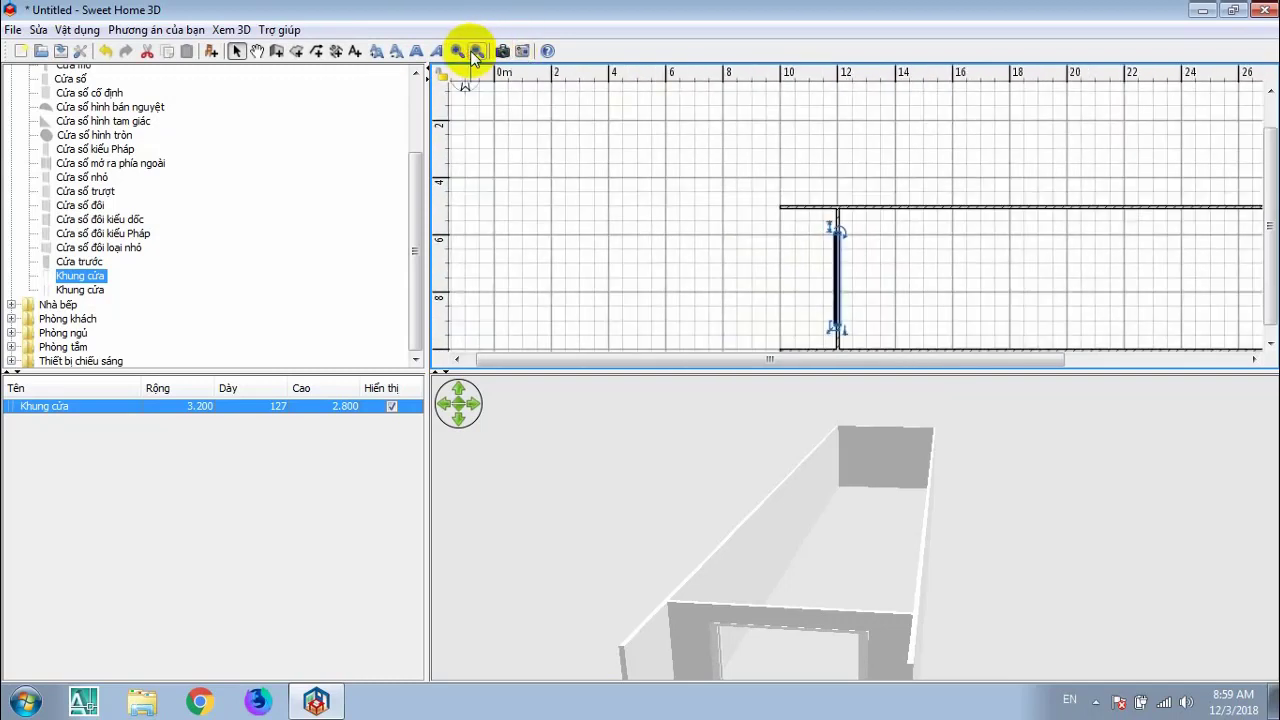
{"action": "left_click", "coordinate": [474, 52]}
{"action": "double_click", "coordinate": [706, 248]}
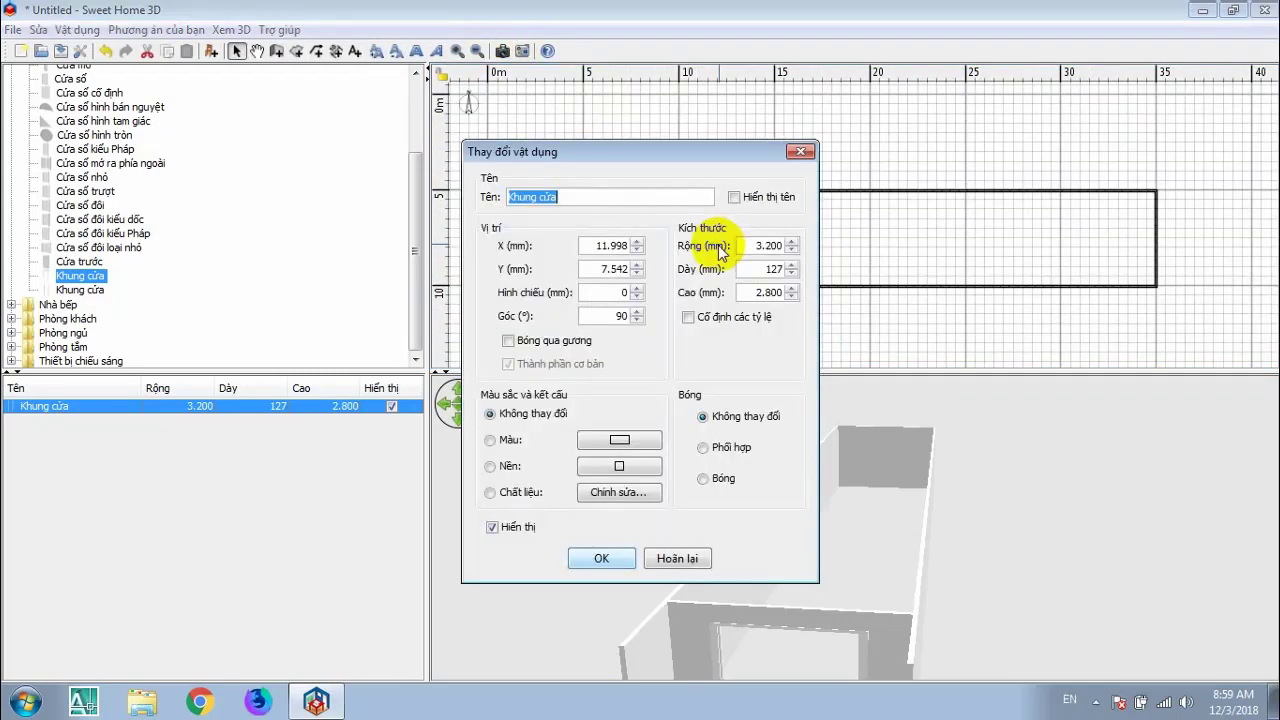
{"action": "left_click", "coordinate": [617, 440]}
{"action": "left_click", "coordinate": [428, 386]}
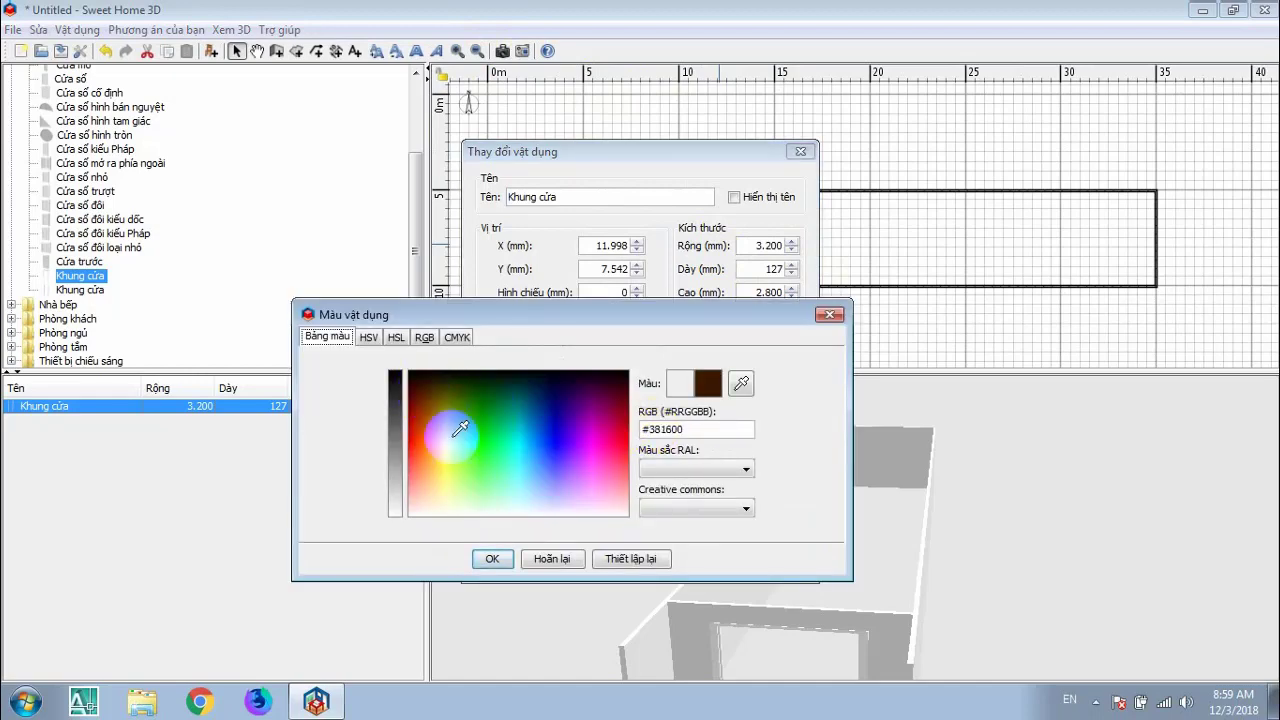
{"action": "left_click", "coordinate": [492, 559]}
{"action": "left_click", "coordinate": [603, 560]}
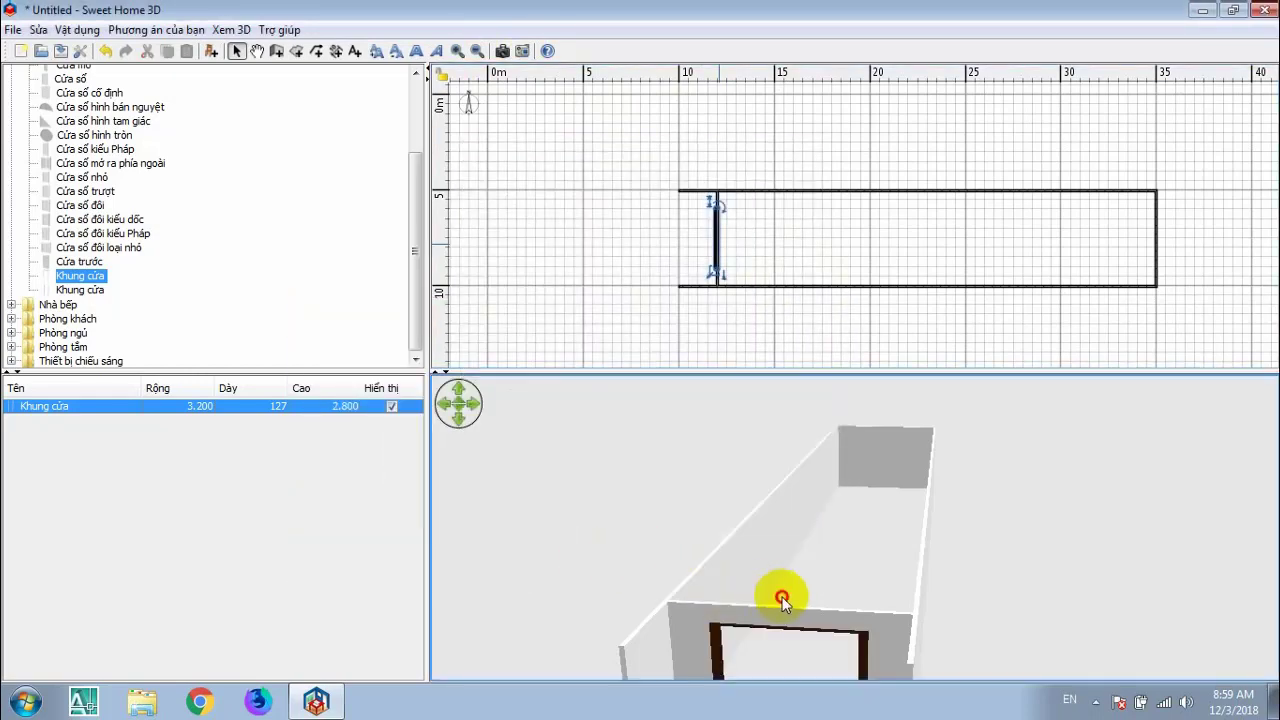
{"action": "mouse_move", "coordinate": [777, 594]}
{"action": "left_mouse_down"}
{"action": "mouse_move", "coordinate": [486, 491]}
{"action": "mouse_move", "coordinate": [677, 571]}
{"action": "mouse_move", "coordinate": [917, 523]}
{"action": "mouse_move", "coordinate": [1057, 620]}
{"action": "mouse_move", "coordinate": [1051, 666]}
{"action": "mouse_move", "coordinate": [943, 666]}
{"action": "mouse_move", "coordinate": [634, 591]}
{"action": "mouse_move", "coordinate": [511, 589]}
{"action": "mouse_move", "coordinate": [565, 657]}
{"action": "left_mouse_up"}
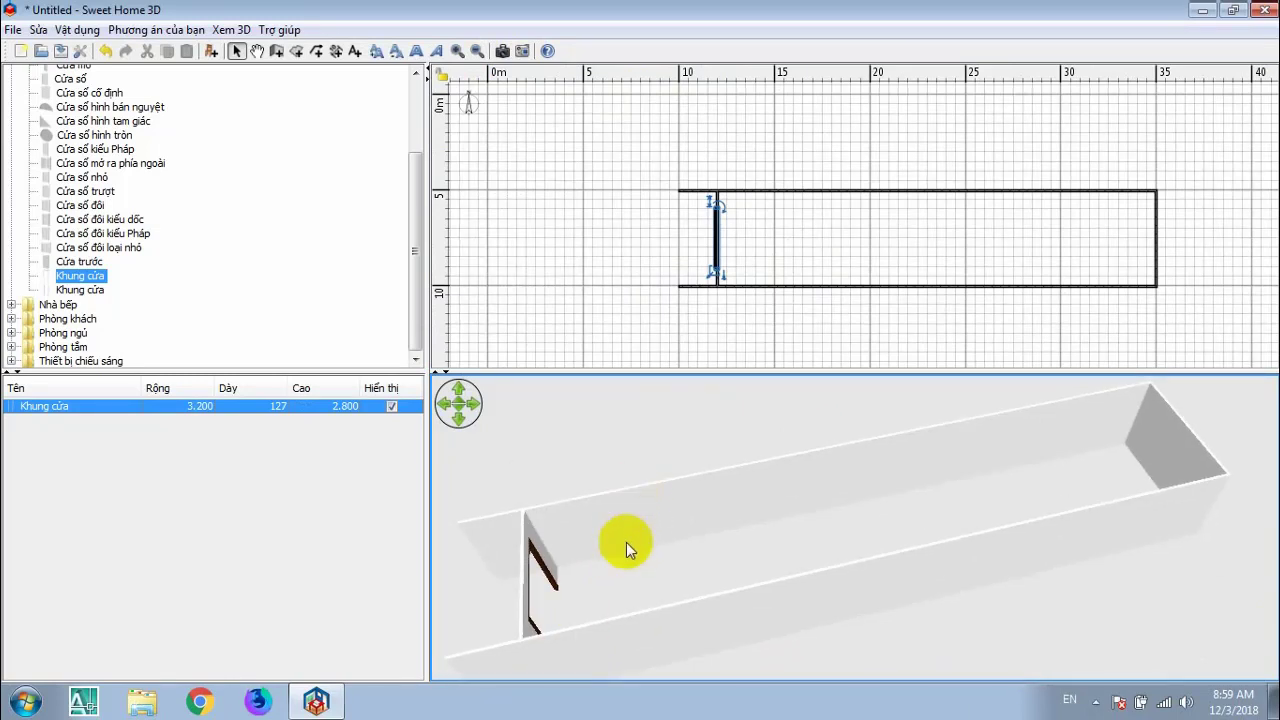
{"action": "mouse_move", "coordinate": [854, 541]}
{"action": "left_mouse_down"}
{"action": "mouse_move", "coordinate": [760, 526]}
{"action": "mouse_move", "coordinate": [691, 486]}
{"action": "mouse_move", "coordinate": [775, 537]}
{"action": "mouse_move", "coordinate": [937, 551]}
{"action": "mouse_move", "coordinate": [1214, 511]}
{"action": "mouse_move", "coordinate": [1234, 457]}
{"action": "mouse_move", "coordinate": [1235, 498]}
{"action": "mouse_move", "coordinate": [957, 491]}
{"action": "mouse_move", "coordinate": [785, 548]}
{"action": "left_mouse_up"}
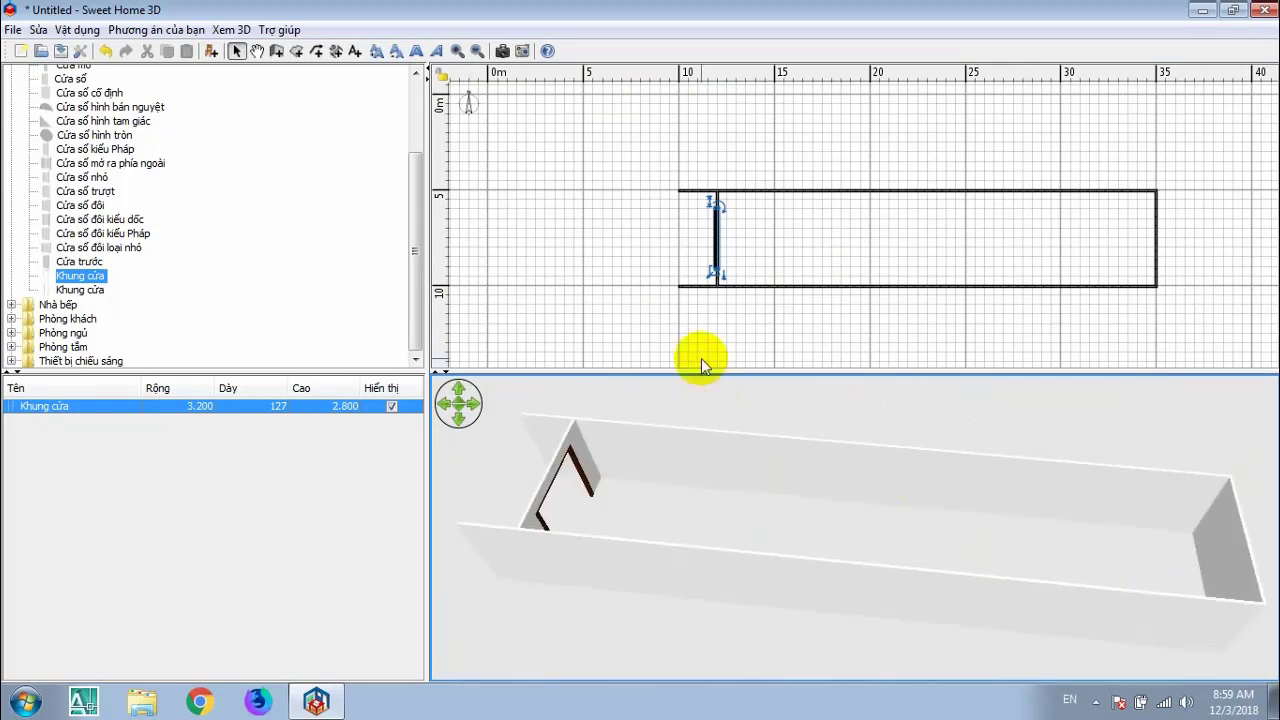
Step: Draw a wall about 4,950 mm along the lower wall from the cross wall's foot, continuing about 3,600 mm toward the upper wall
{"action": "left_click", "coordinate": [103, 51]}
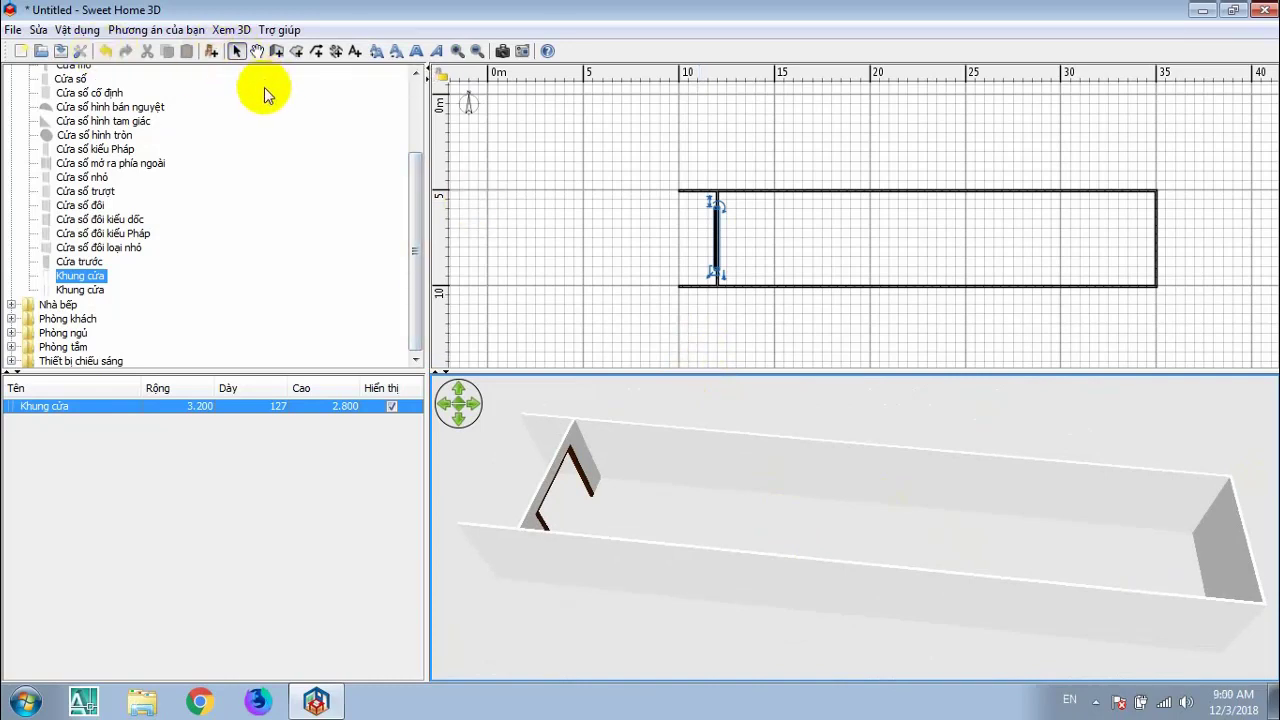
{"action": "left_click", "coordinate": [277, 52]}
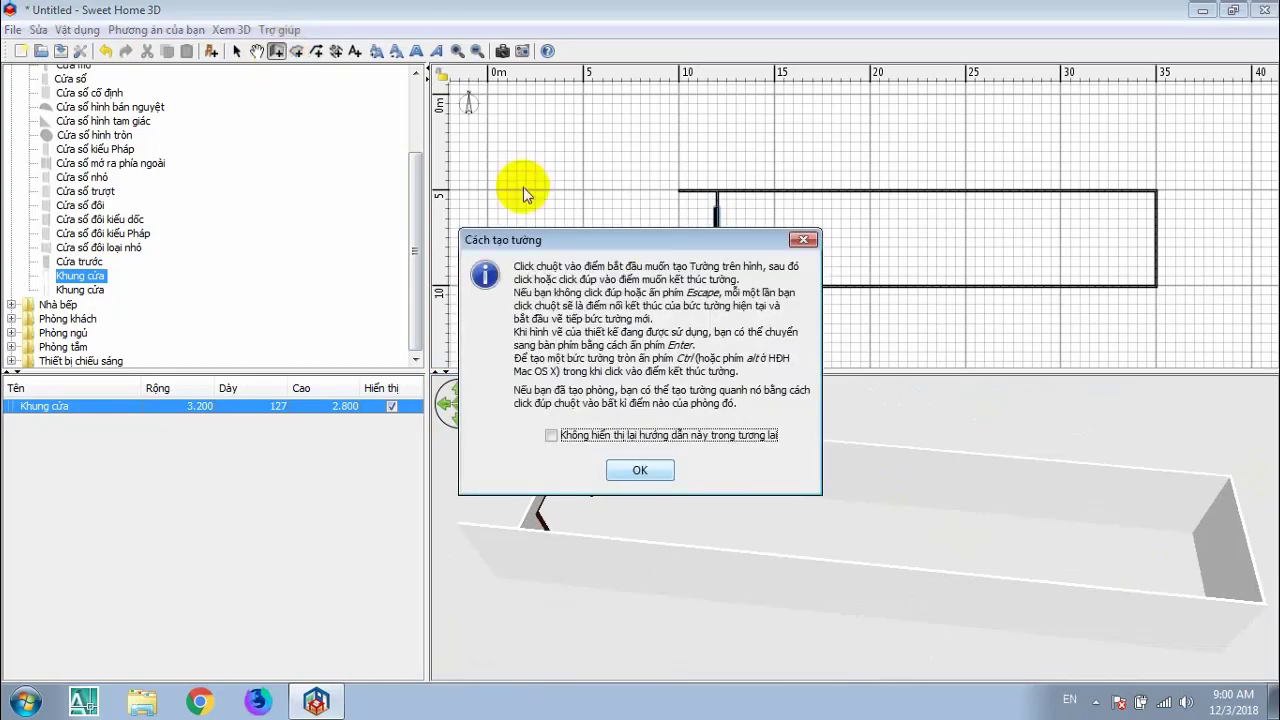
{"action": "left_click", "coordinate": [645, 463]}
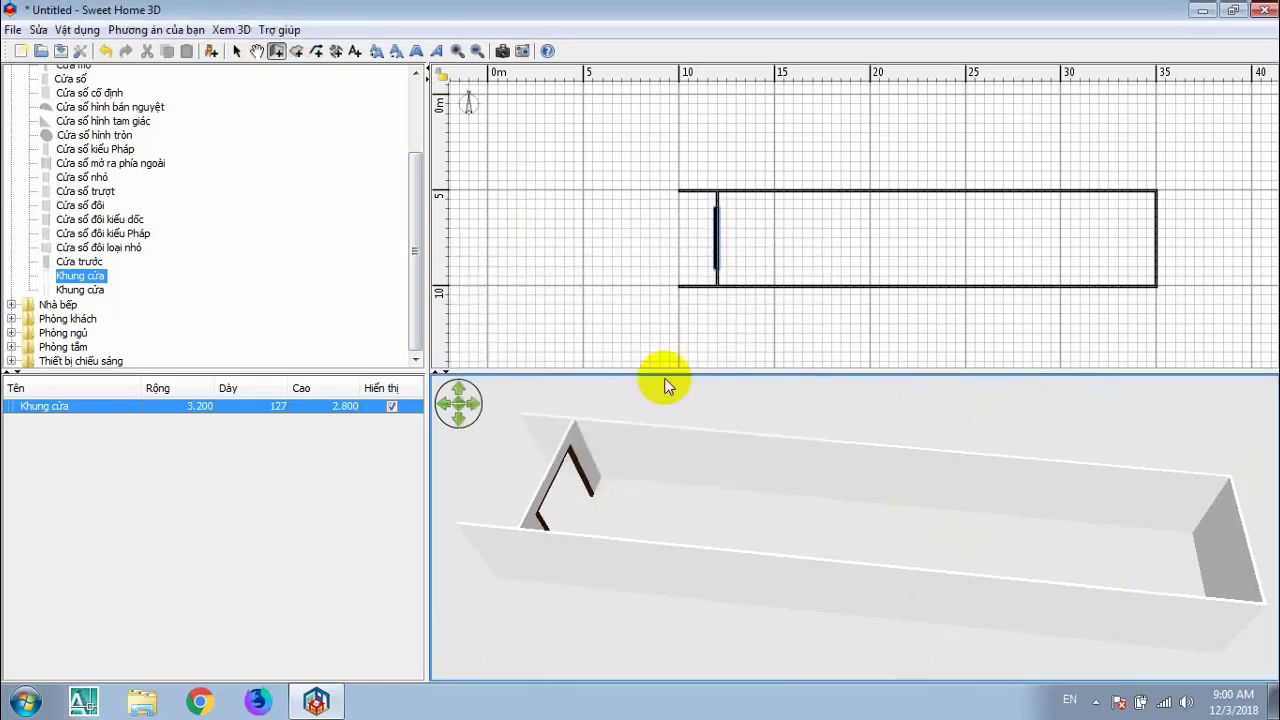
{"action": "left_click", "coordinate": [716, 286]}
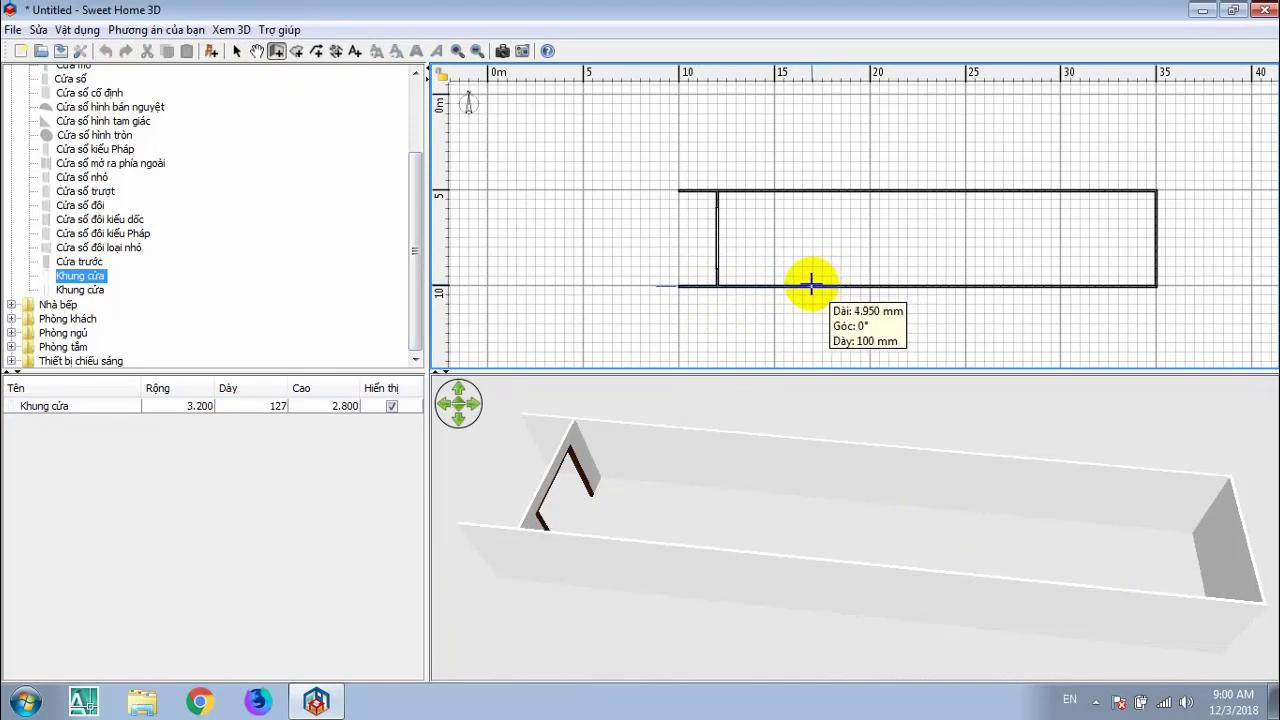
{"action": "left_click", "coordinate": [812, 285]}
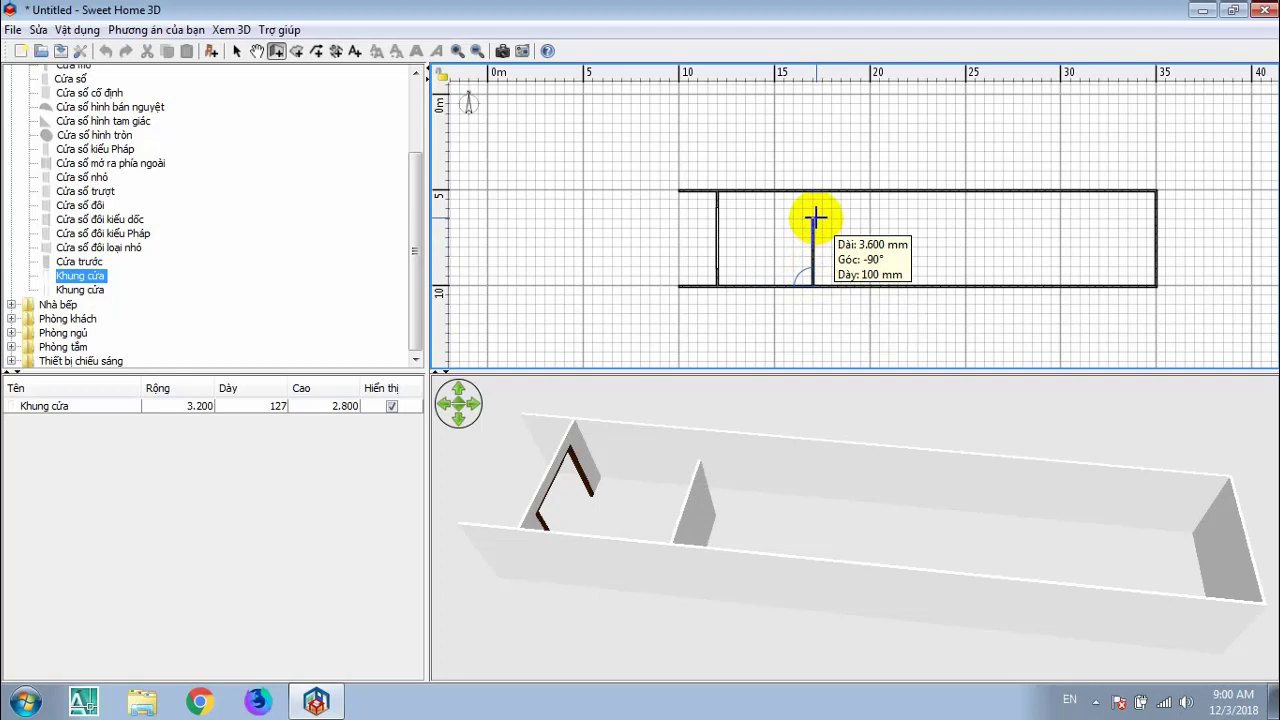
{"action": "left_click", "coordinate": [815, 217]}
{"action": "double_click", "coordinate": [816, 222]}
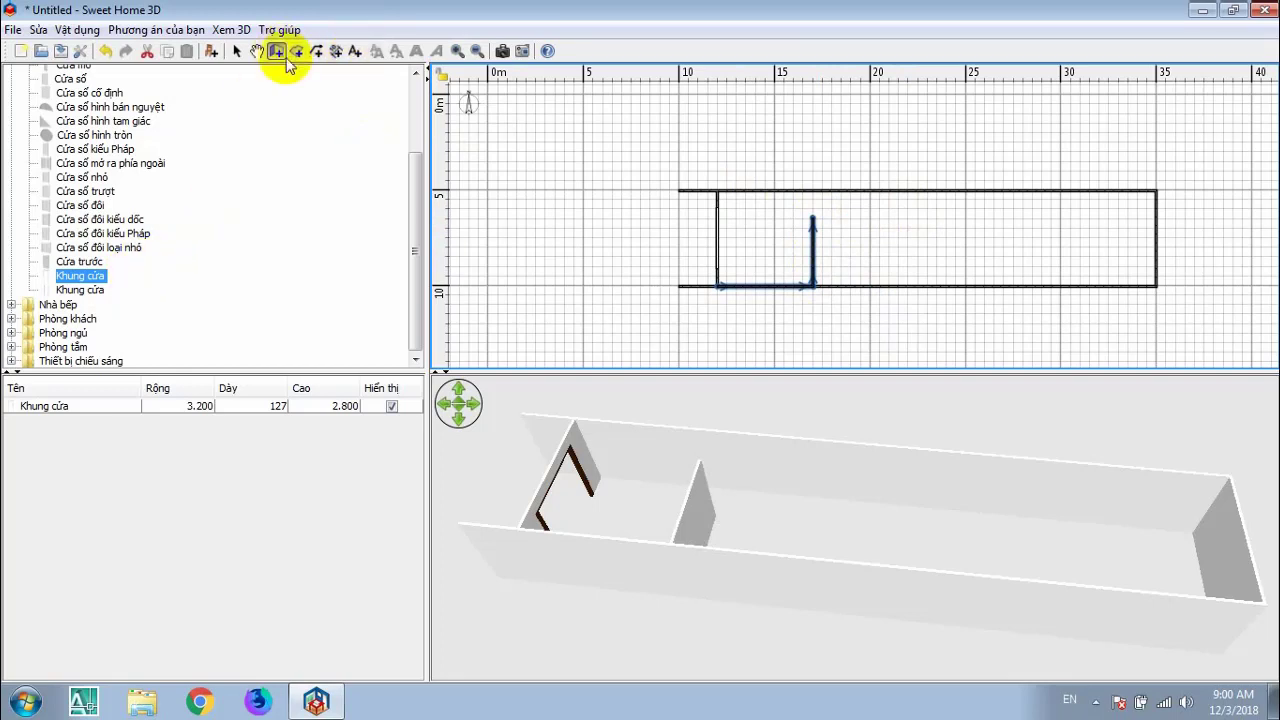
Step: Draw a wall 2,000 mm along the lower wall from the partition's foot, then up to the same height in plan as that partition
{"action": "left_click", "coordinate": [812, 287]}
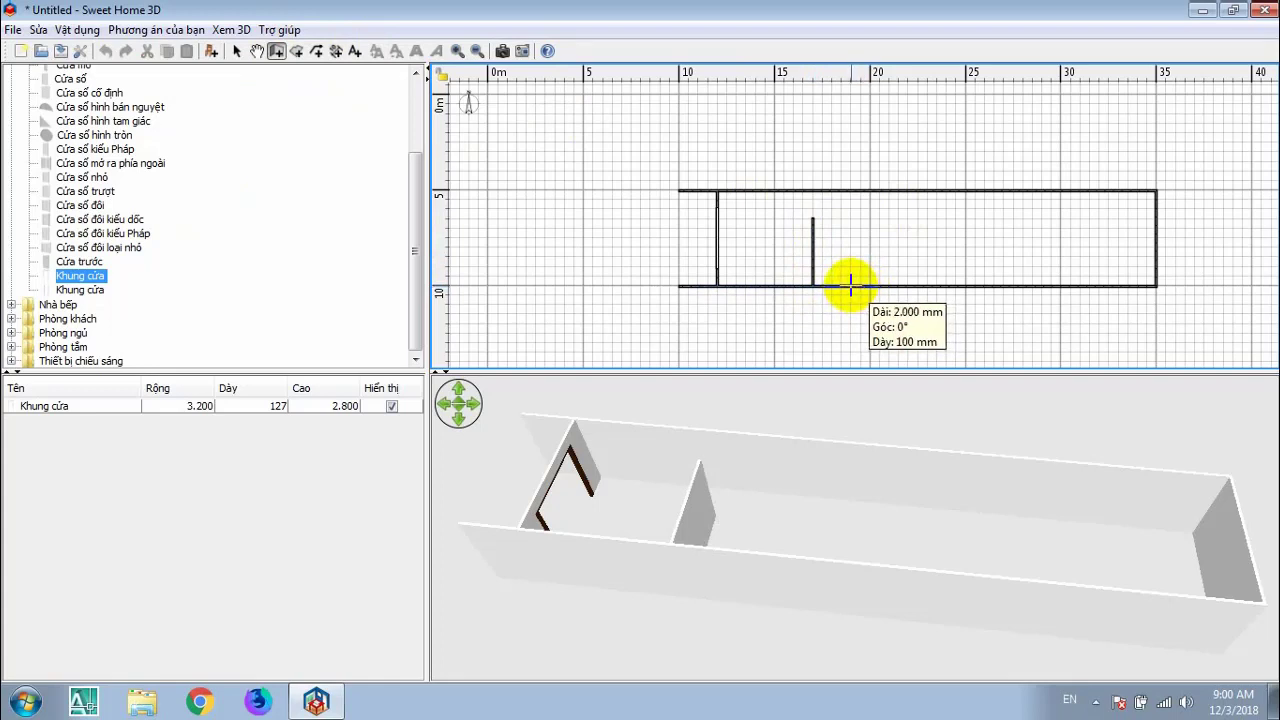
{"action": "left_click", "coordinate": [850, 287]}
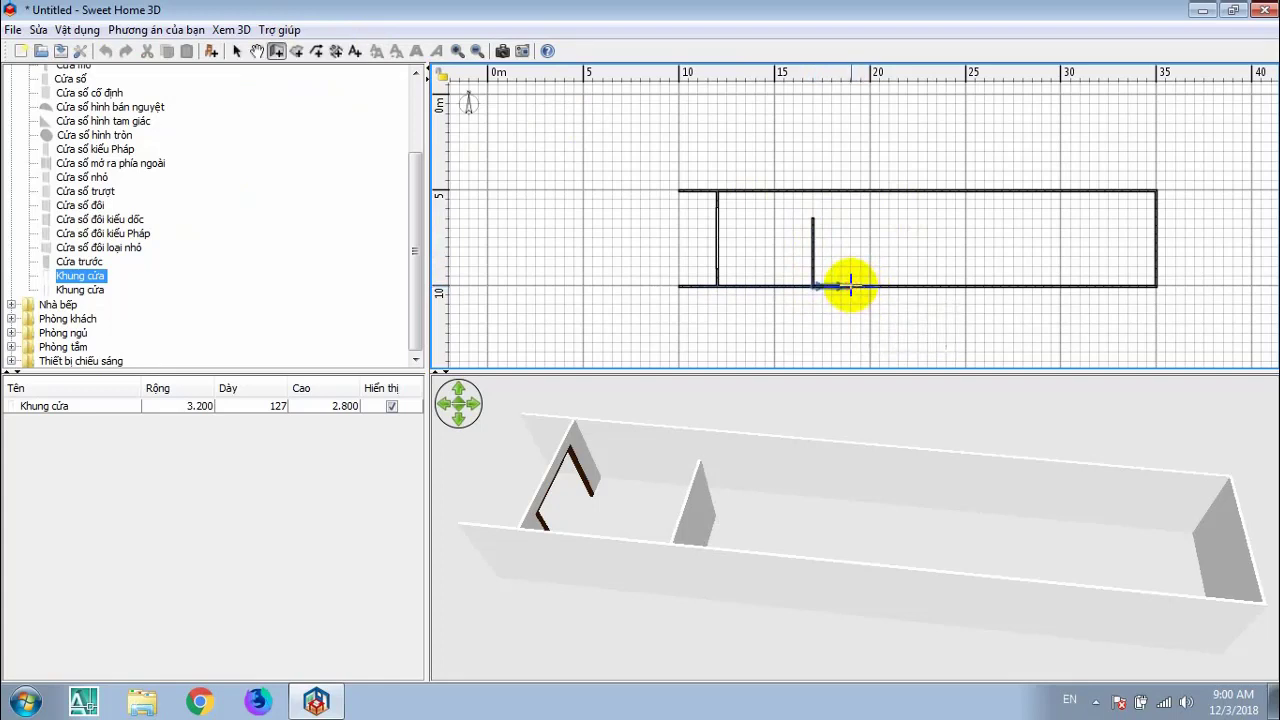
{"action": "left_click", "coordinate": [850, 217]}
{"action": "key", "text": "Escape"}
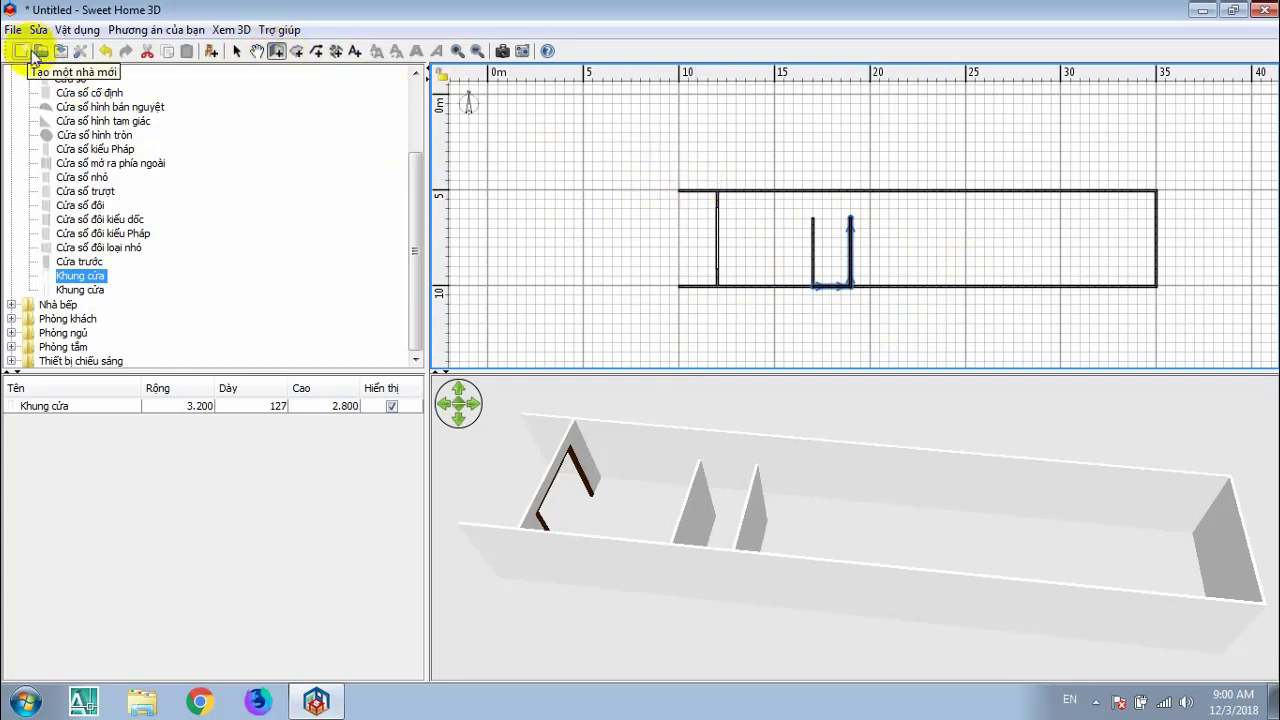
{"action": "mouse_move", "coordinate": [160, 125]}
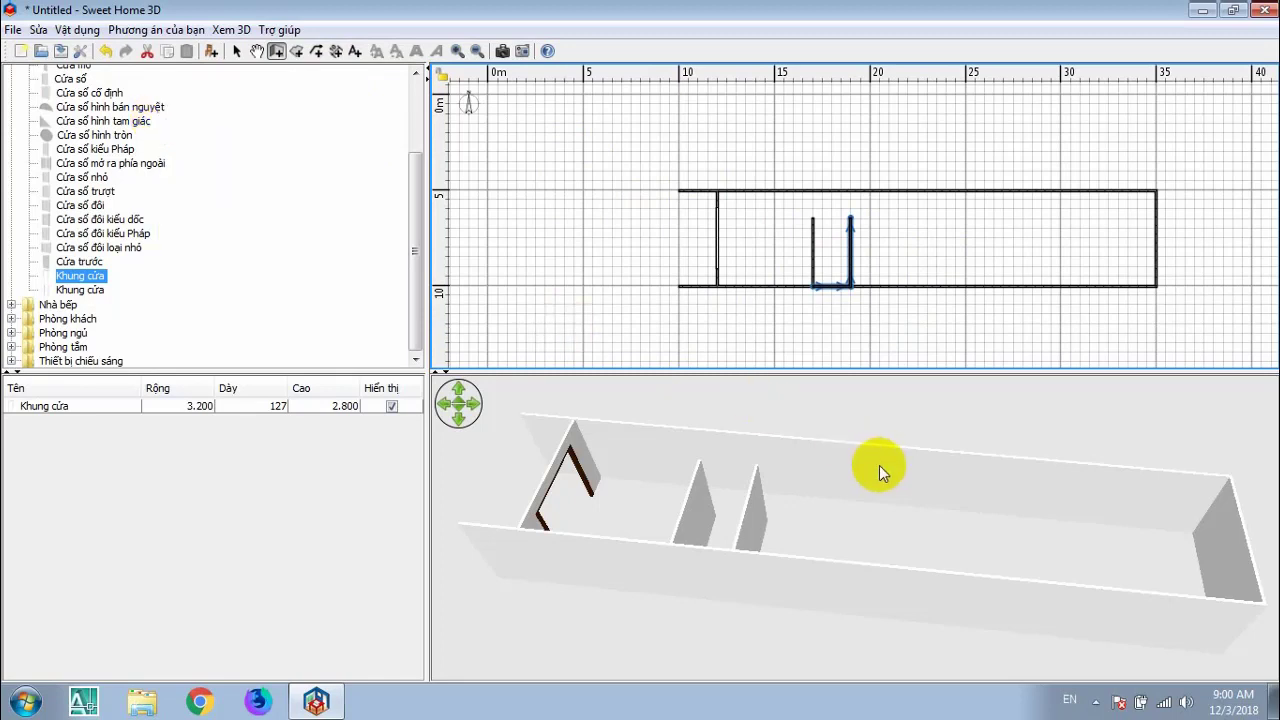
{"action": "left_click", "coordinate": [710, 272]}
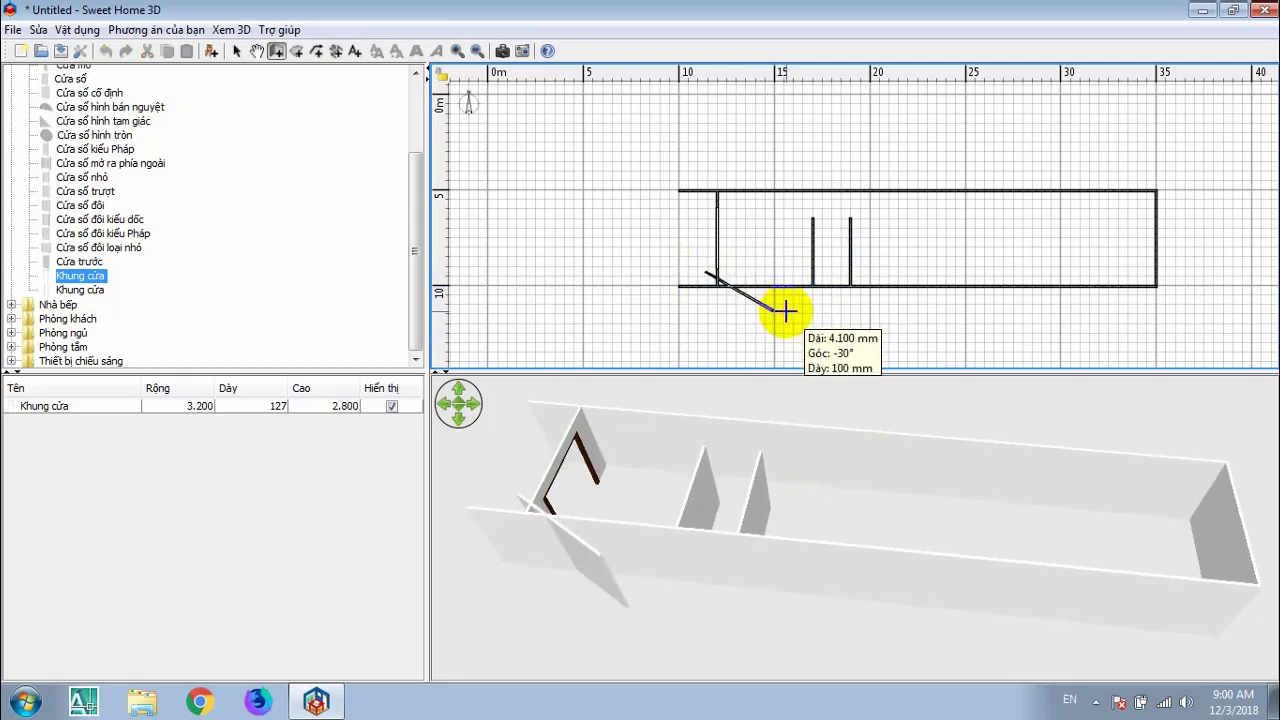
{"action": "key", "text": "Escape"}
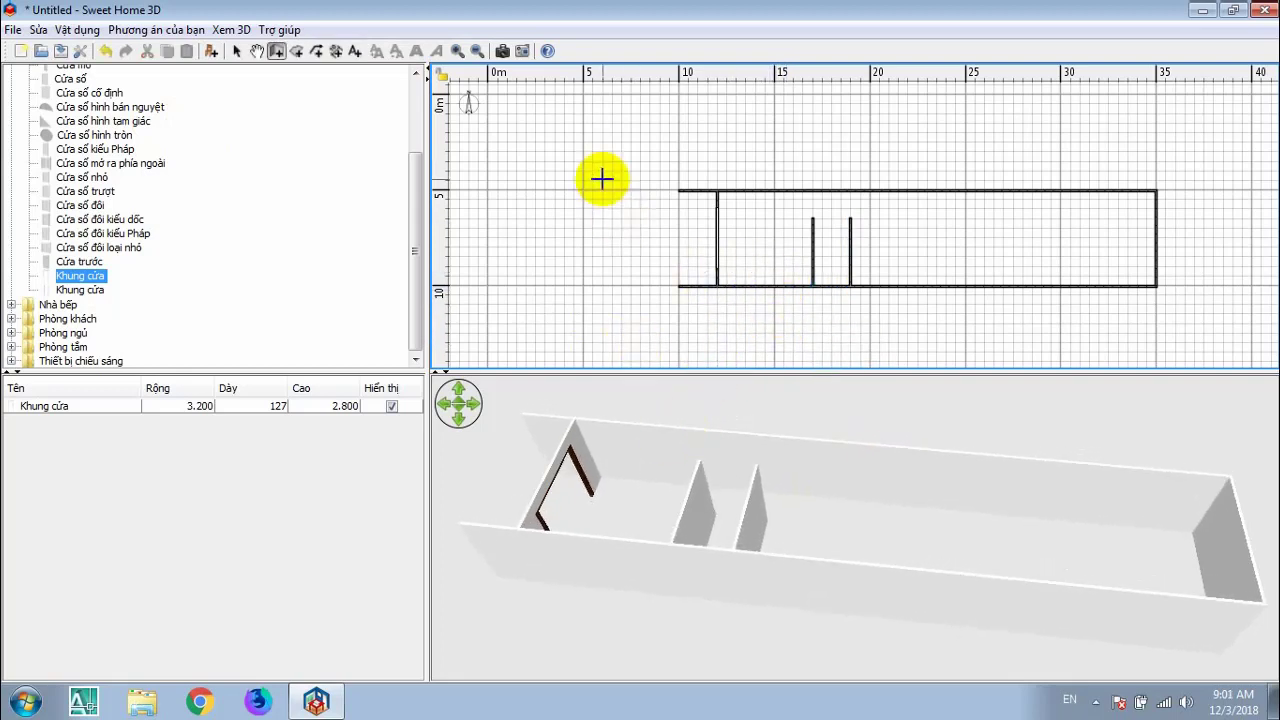
{"action": "left_click", "coordinate": [236, 50]}
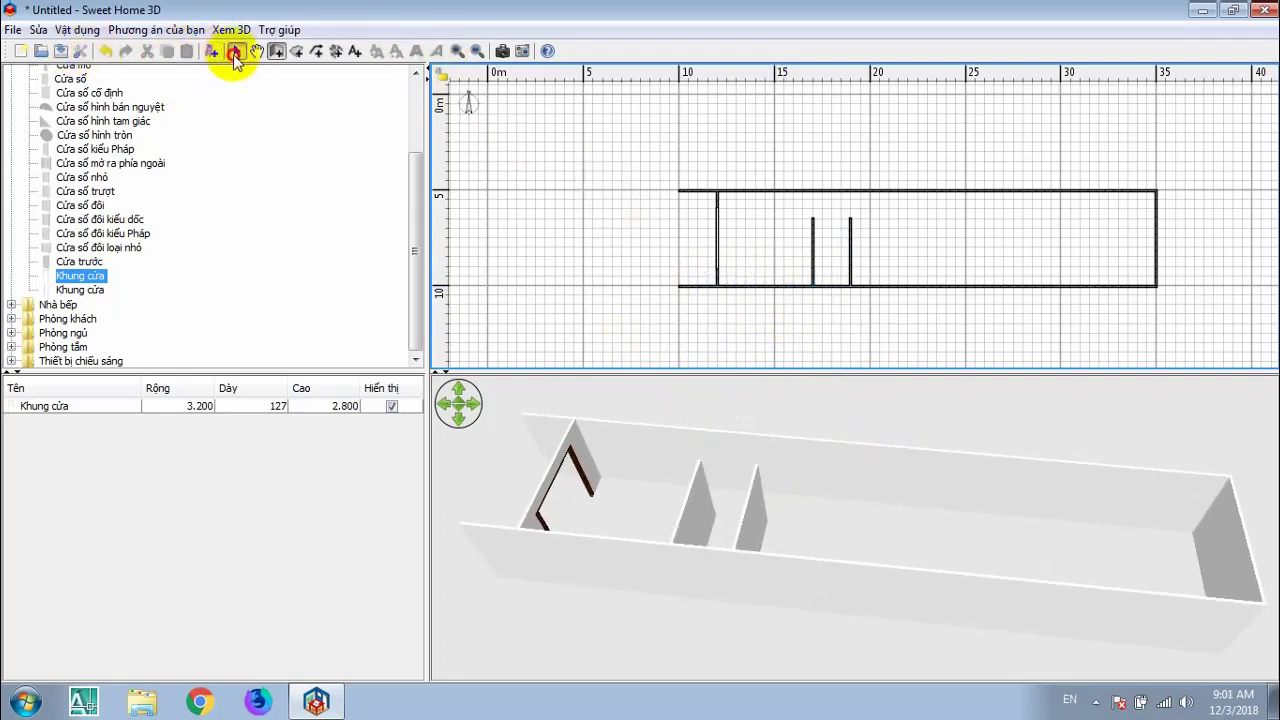
{"action": "left_click_drag", "start_coordinate": [666, 286], "coordinate": [729, 314]}
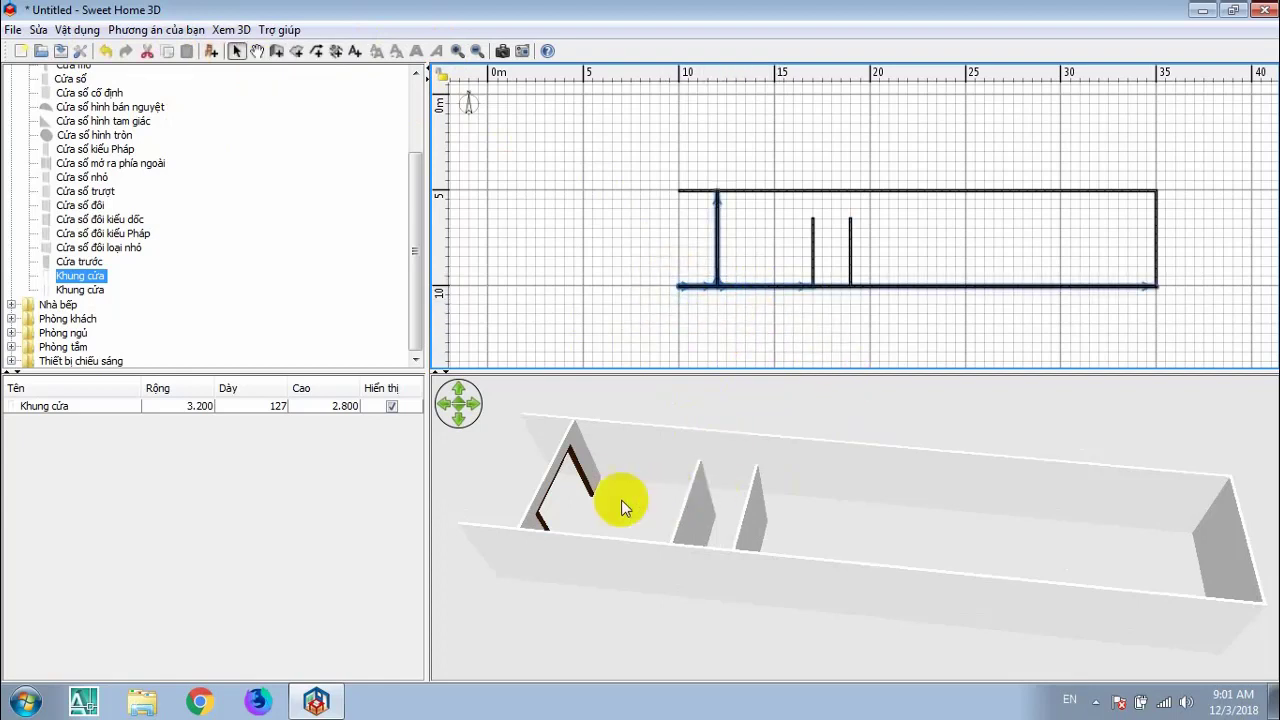
Step: Draw a wall about 10 m long from the second partition's upper end, parallel to the long walls, then down to the lower wall
{"action": "left_click_drag", "start_coordinate": [623, 503], "coordinate": [677, 560]}
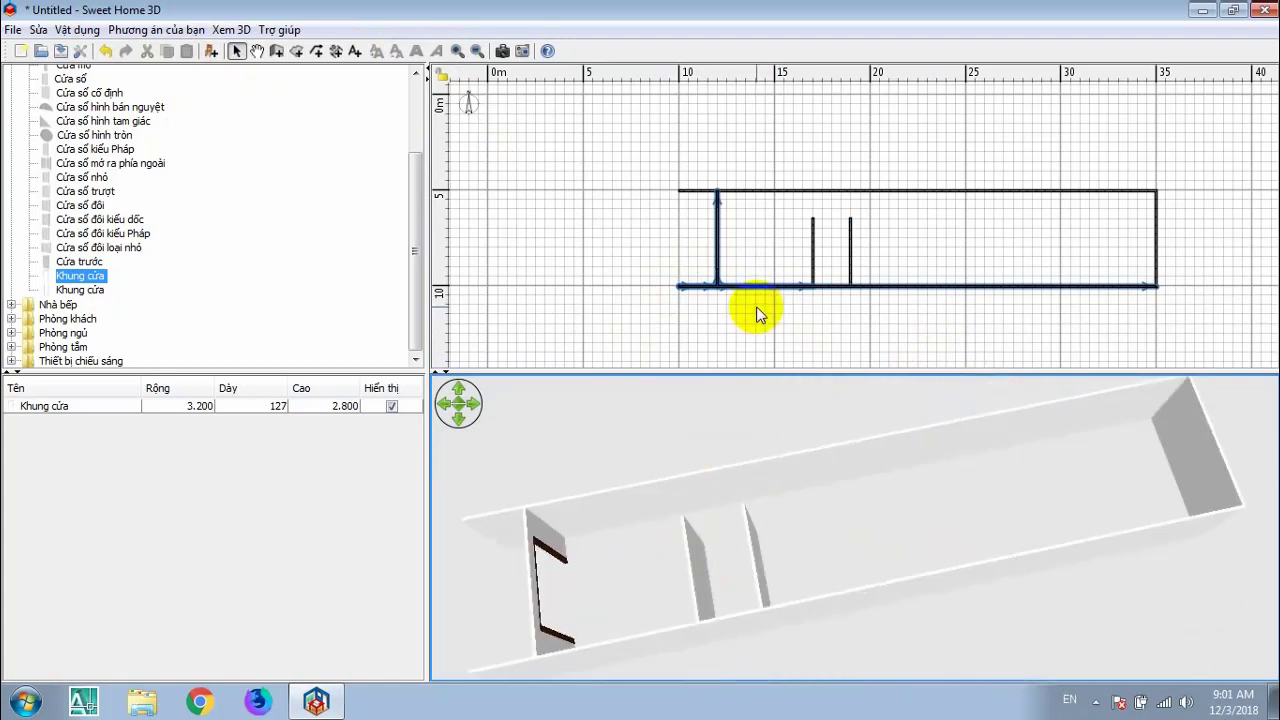
{"action": "left_click", "coordinate": [276, 50]}
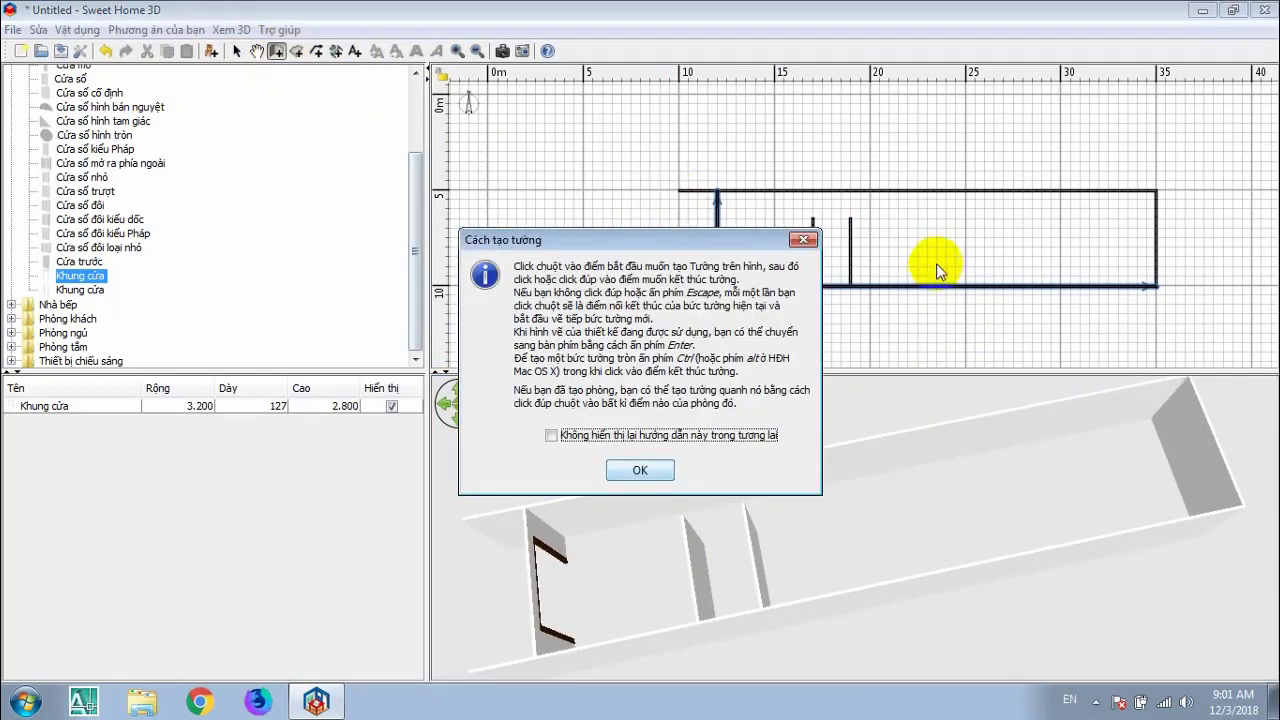
{"action": "left_click", "coordinate": [640, 470]}
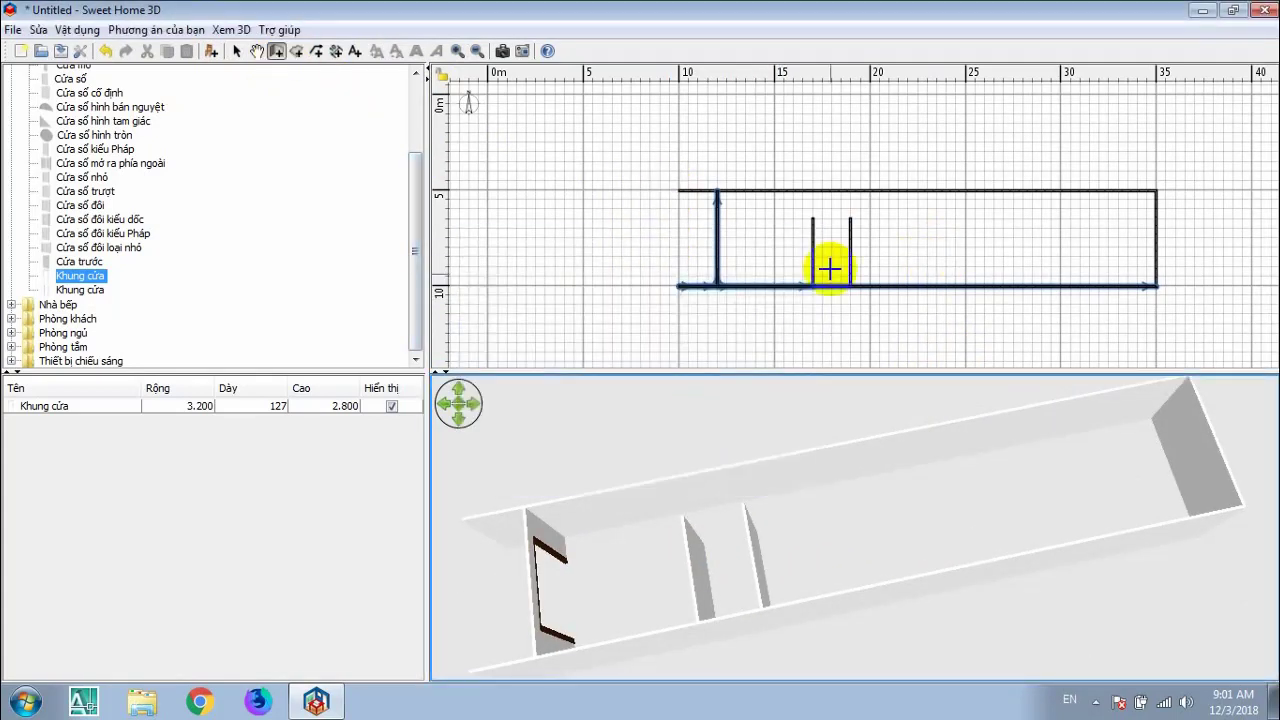
{"action": "left_click", "coordinate": [850, 216]}
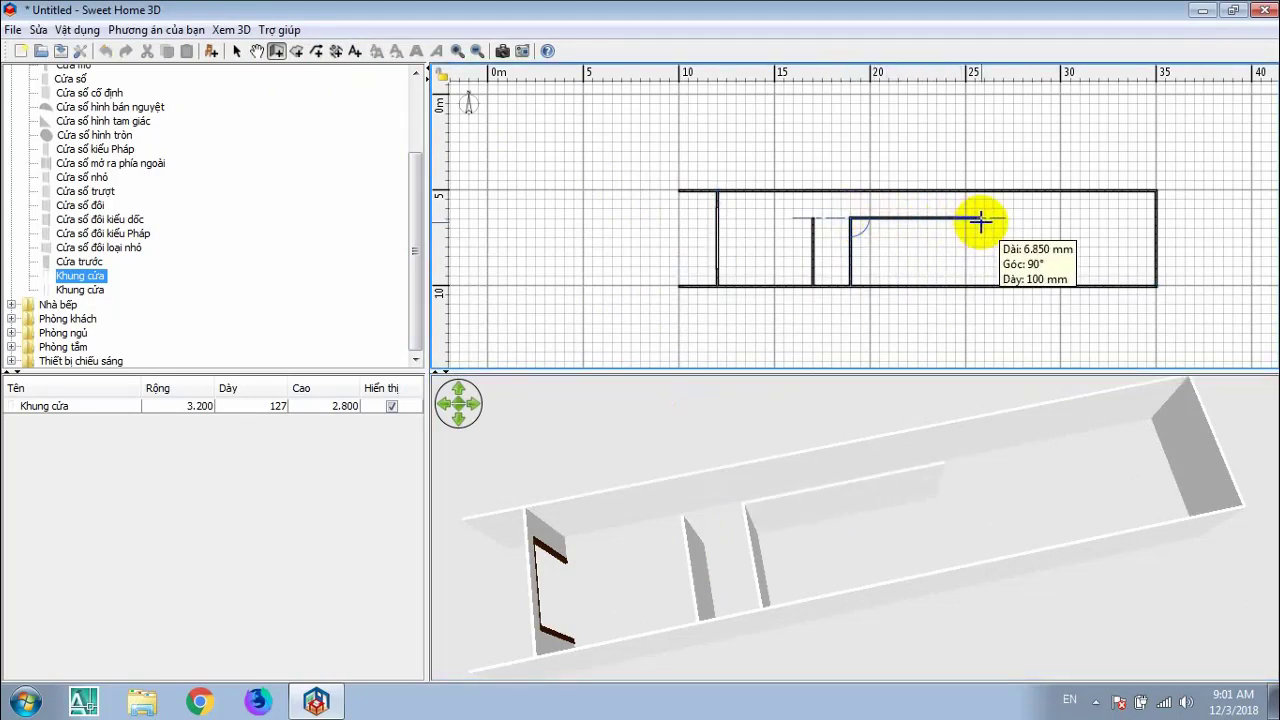
{"action": "left_click", "coordinate": [1042, 217]}
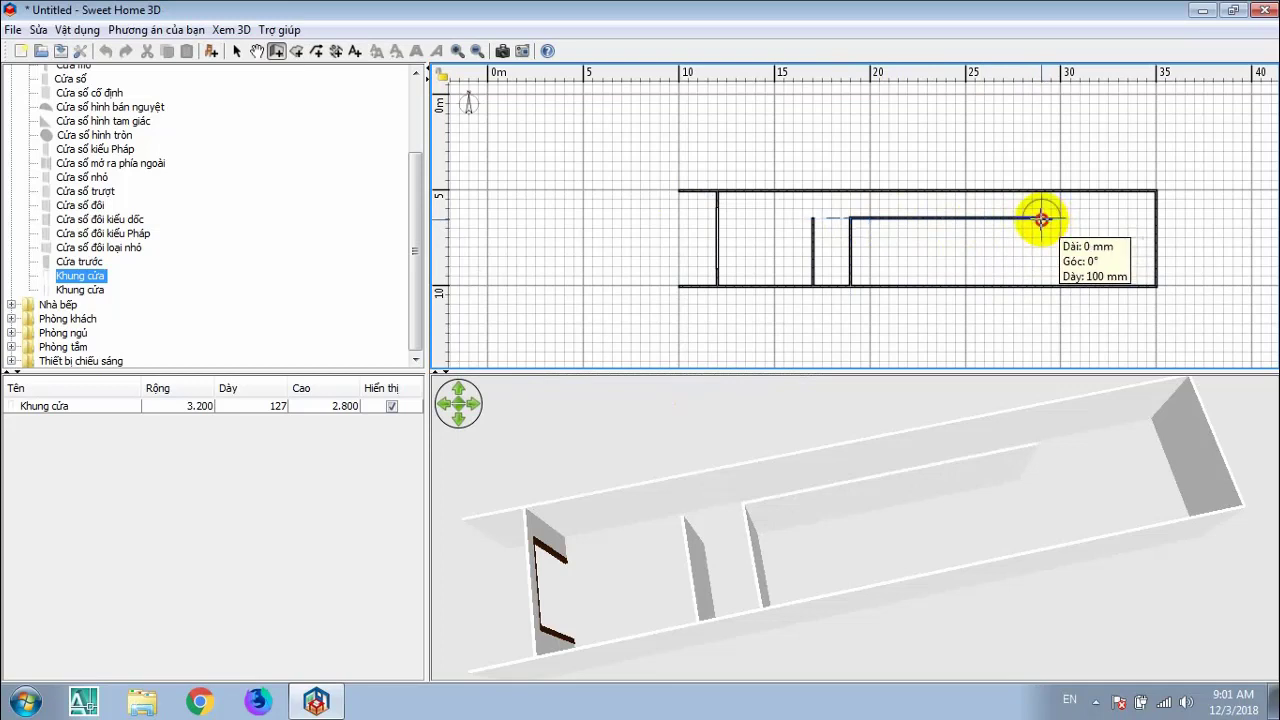
{"action": "double_click", "coordinate": [1042, 286]}
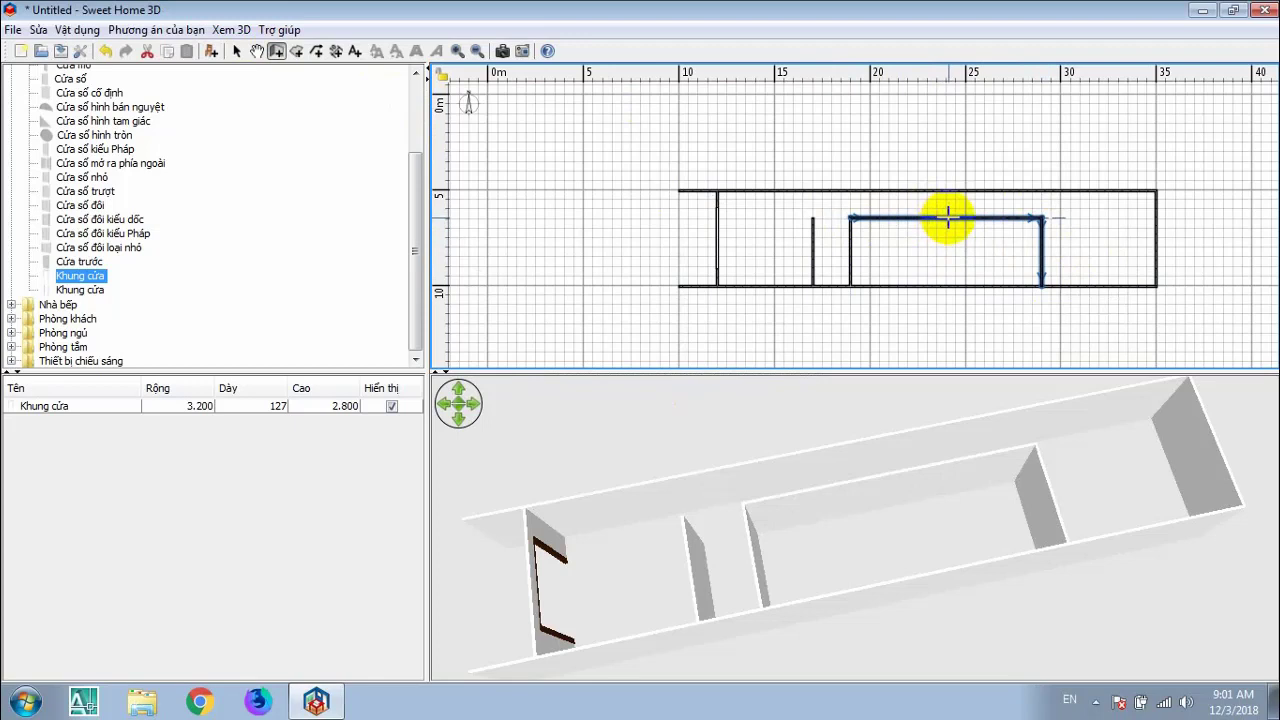
Step: Divide the enclosed room with walls running 5,000 mm along its upper wall from the second partition's end, then down to the lower wall
{"action": "left_click", "coordinate": [848, 218]}
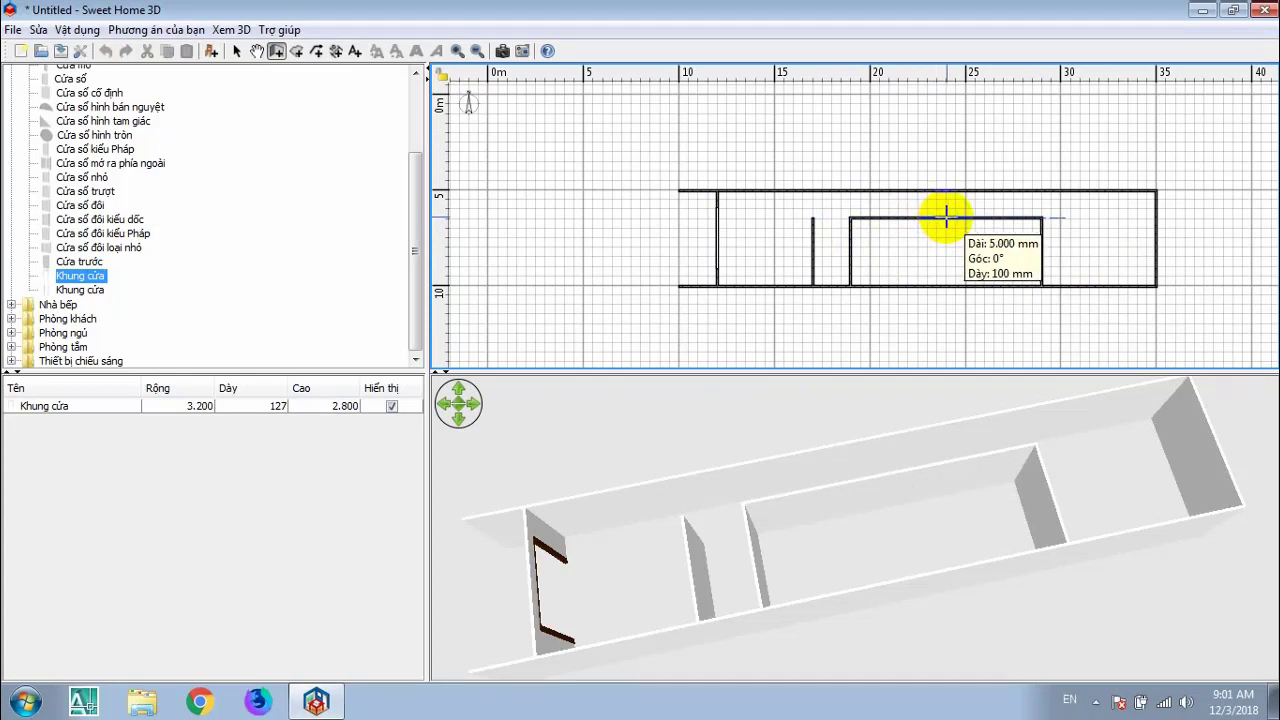
{"action": "left_click", "coordinate": [945, 216]}
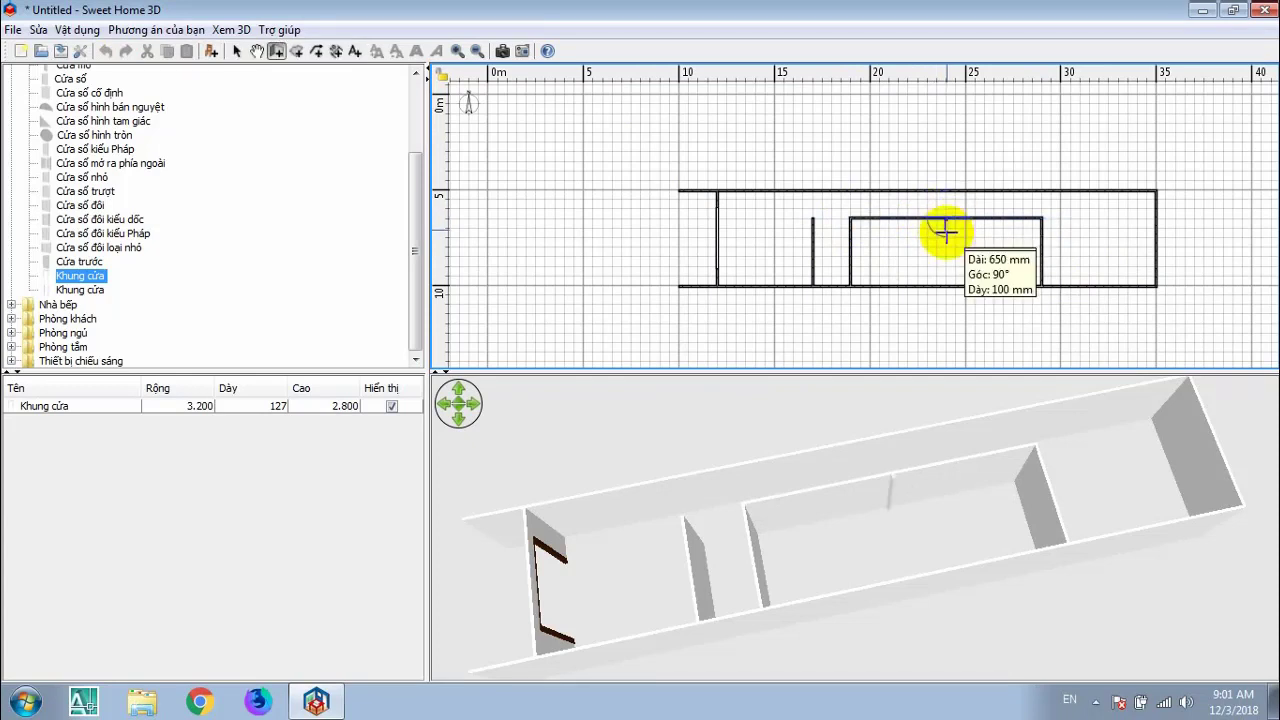
{"action": "left_click", "coordinate": [945, 288]}
{"action": "key", "text": "Escape"}
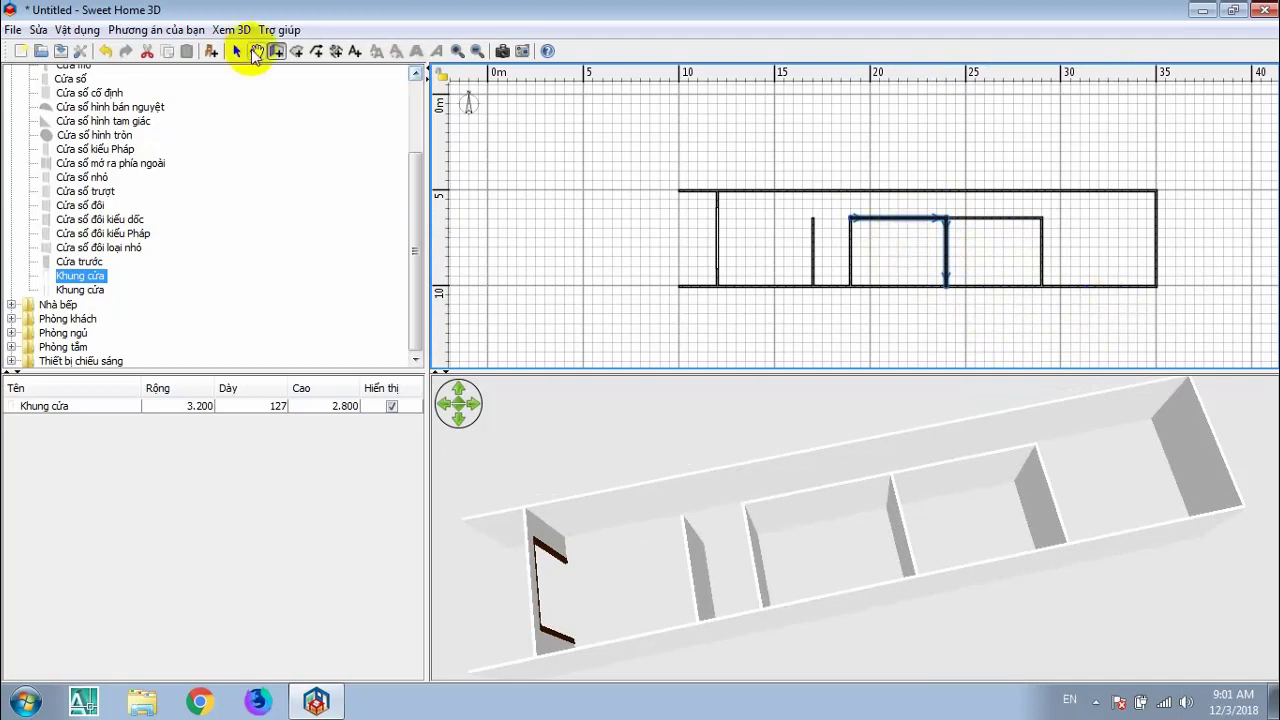
{"action": "left_click", "coordinate": [20, 50]}
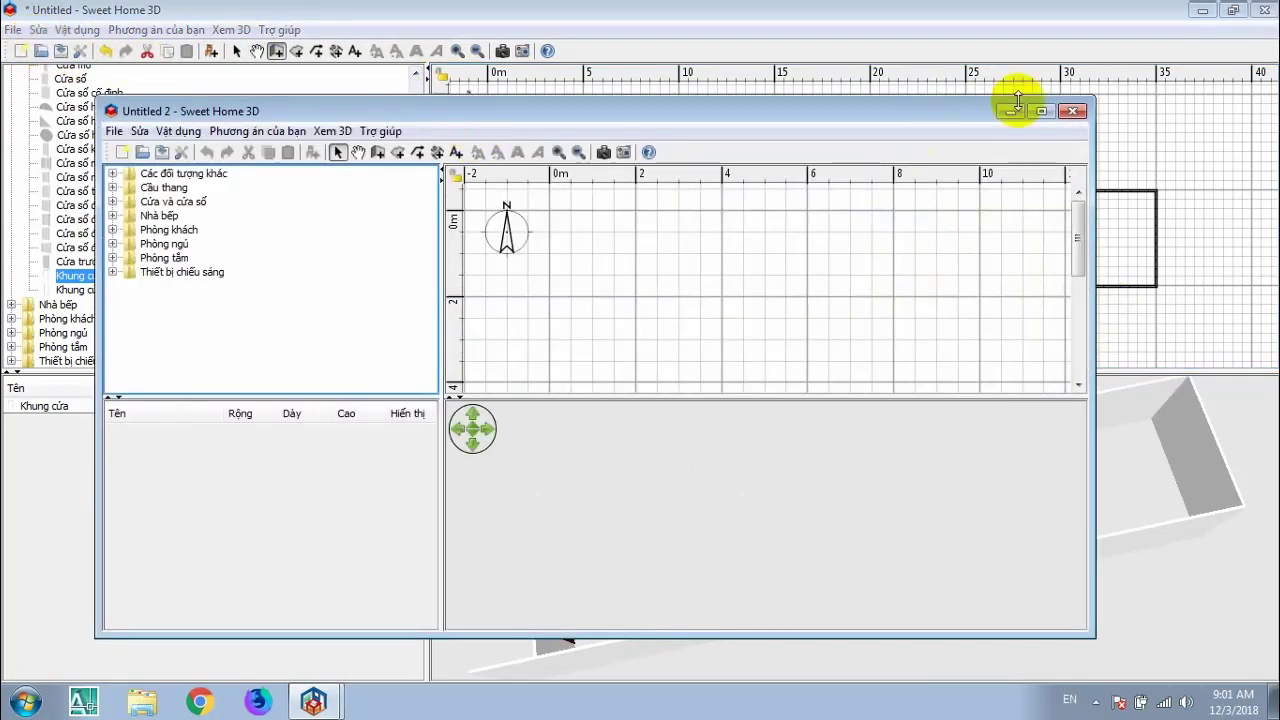
{"action": "left_click", "coordinate": [1070, 110]}
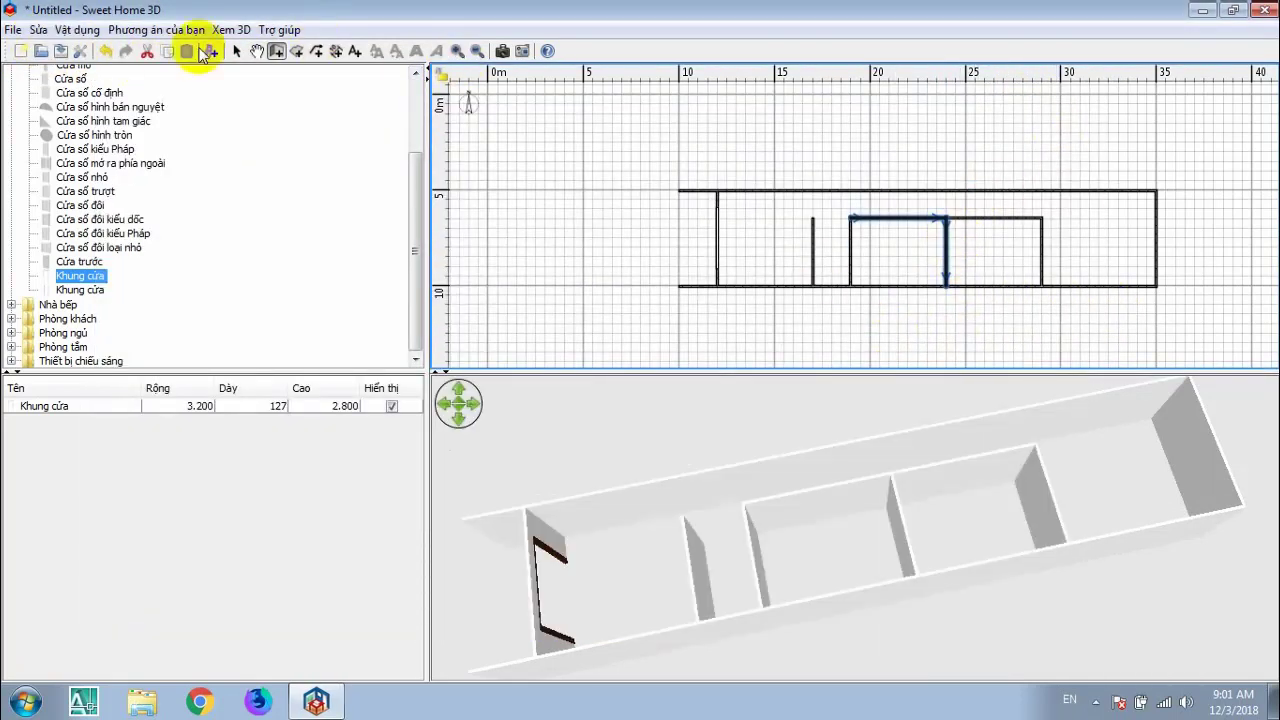
Step: Place the first catalogue door "Cửa" in the first room's corridor wall, beside its corner with the second partition
{"action": "left_click", "coordinate": [236, 50]}
{"action": "left_click", "coordinate": [600, 243]}
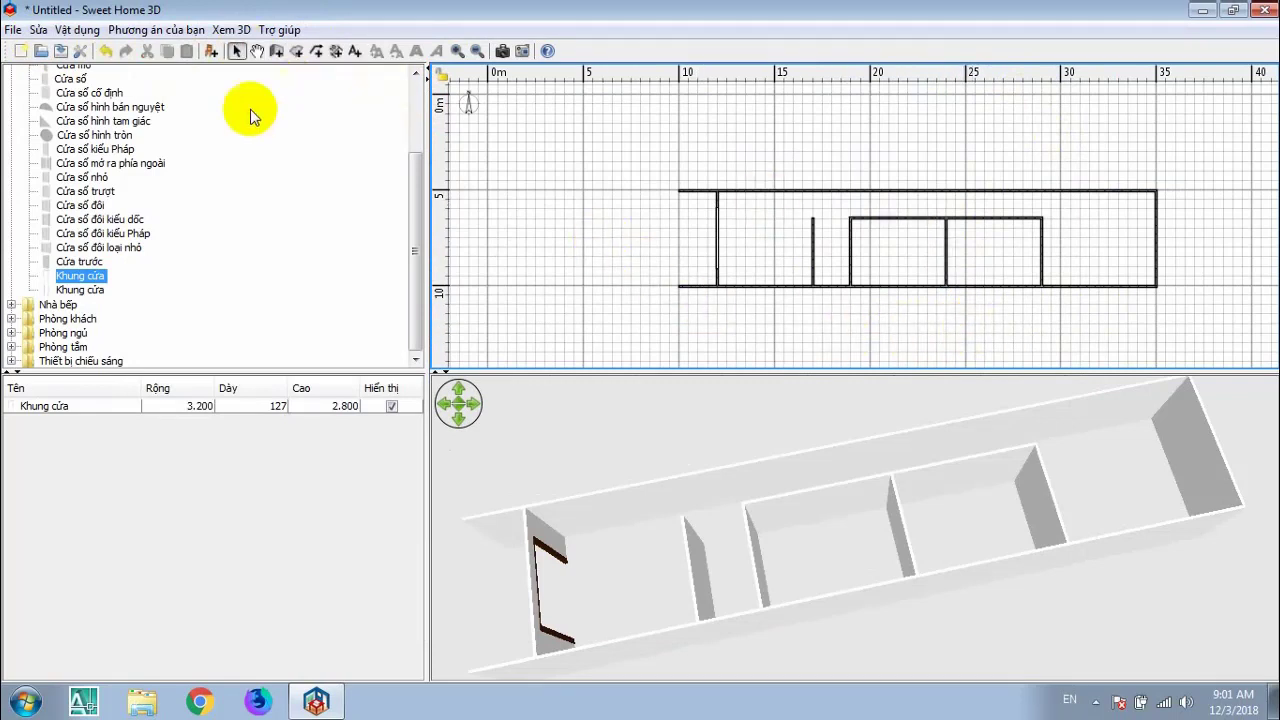
{"action": "scroll", "coordinate": [180, 130], "scroll_direction": "up", "scroll_amount": 3}
{"action": "left_click_drag", "start_coordinate": [66, 114], "coordinate": [865, 233]}
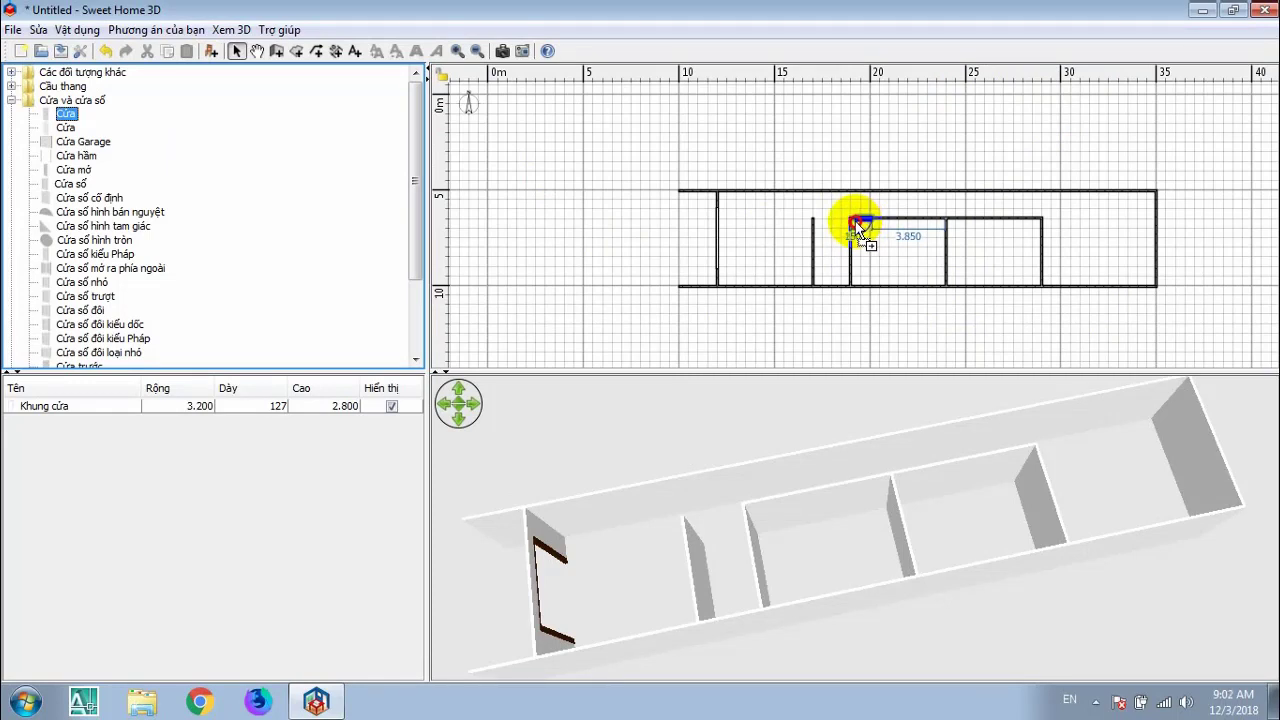
{"action": "left_click_drag", "start_coordinate": [858, 228], "coordinate": [857, 216]}
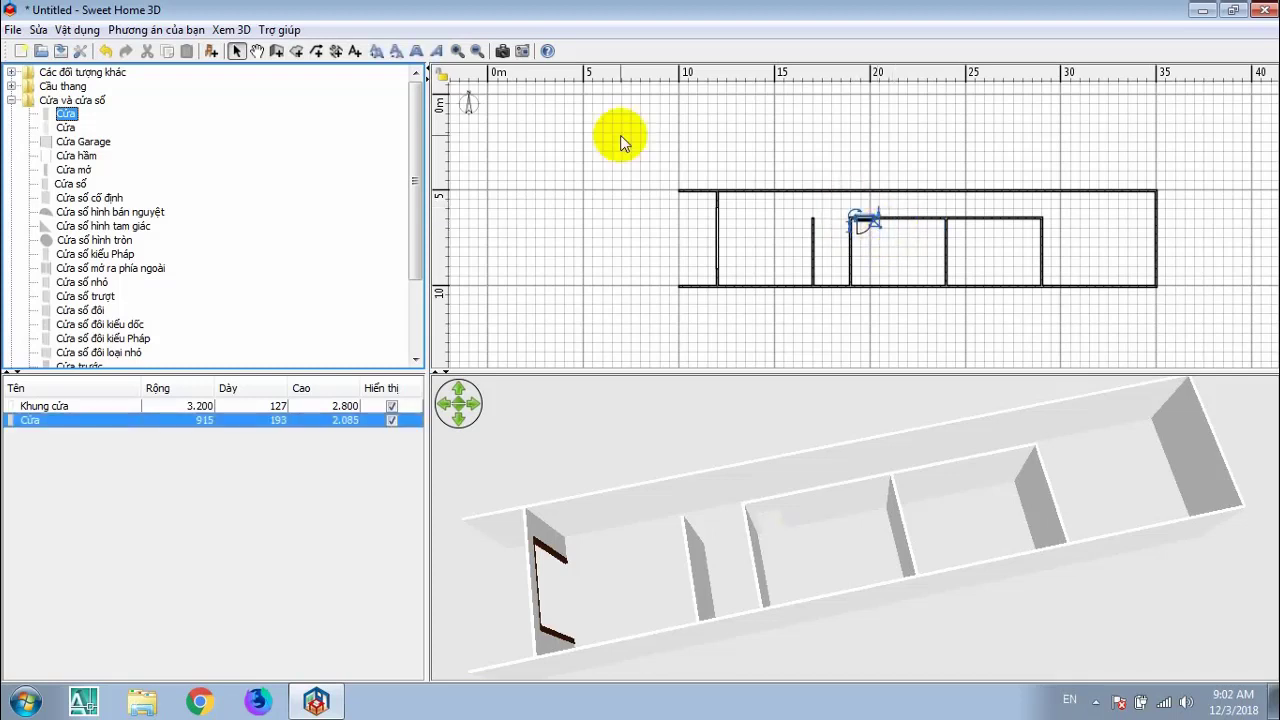
Step: Place another "Cửa" door in the second room's corridor wall beside the dividing wall, and inspect both doors in the 3D view
{"action": "left_click_drag", "start_coordinate": [65, 122], "coordinate": [951, 217]}
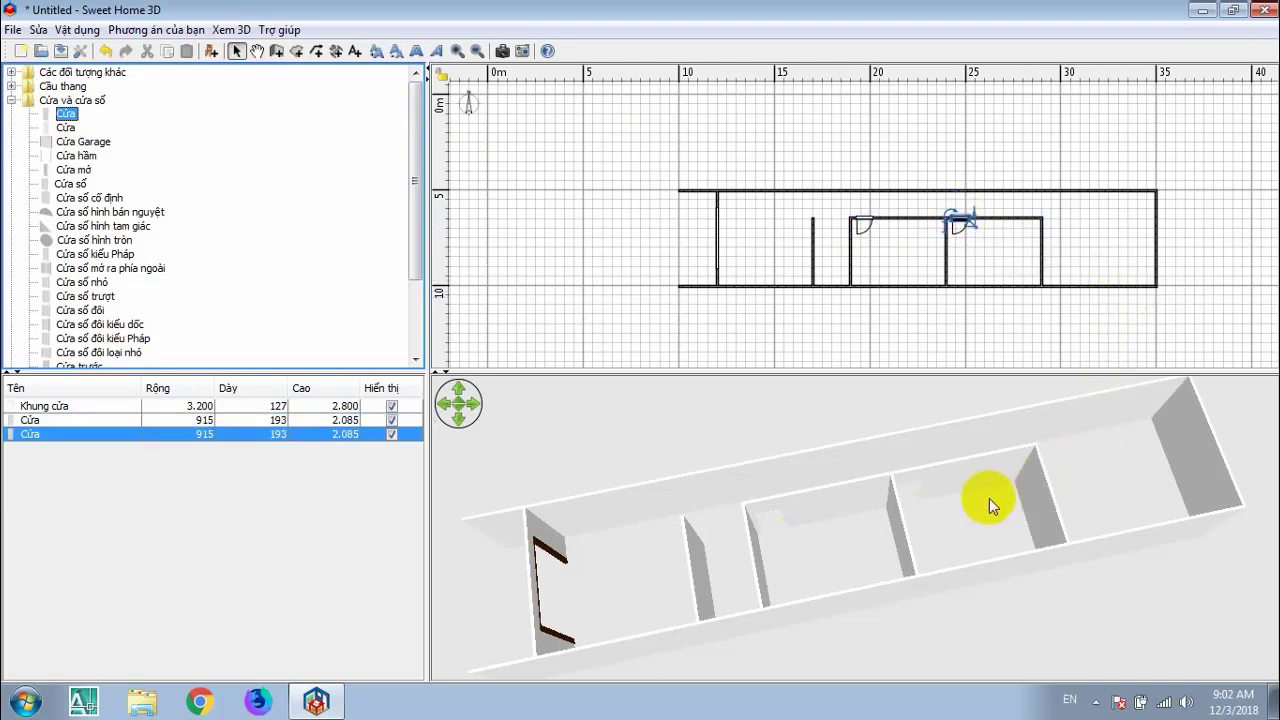
{"action": "left_click_drag", "start_coordinate": [956, 539], "coordinate": [734, 457]}
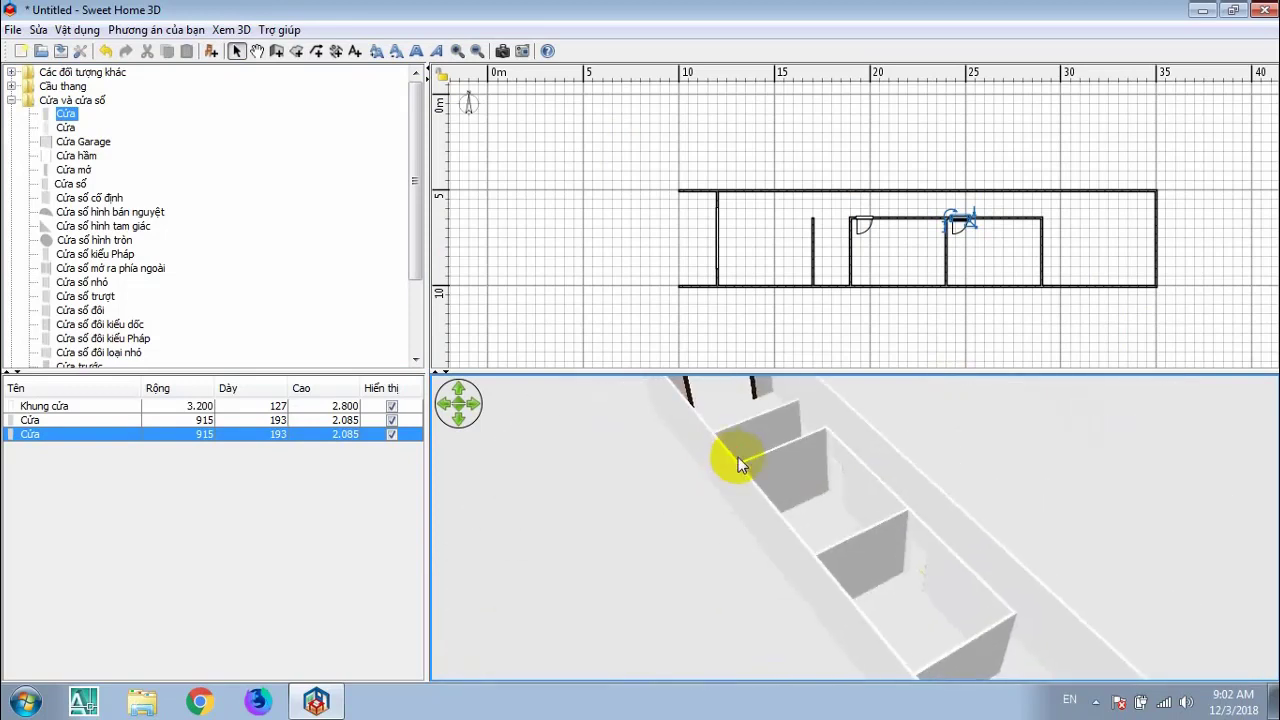
{"action": "left_click_drag", "start_coordinate": [935, 533], "coordinate": [674, 543]}
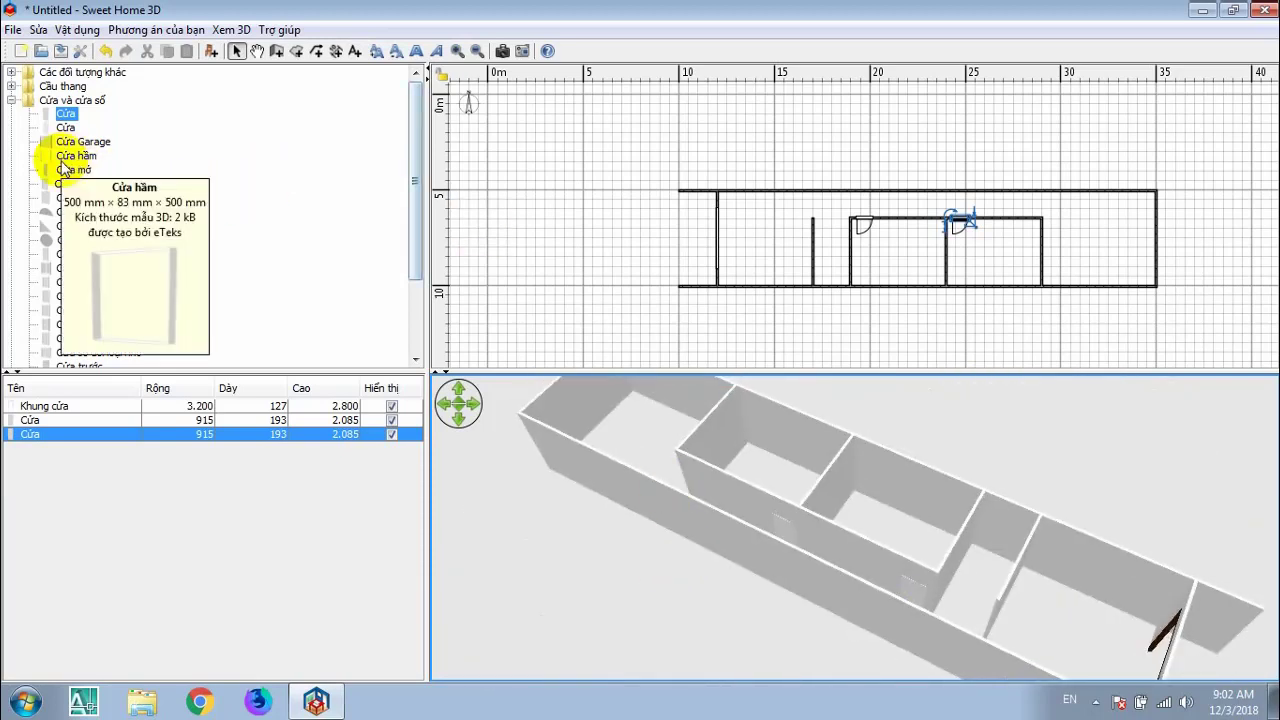